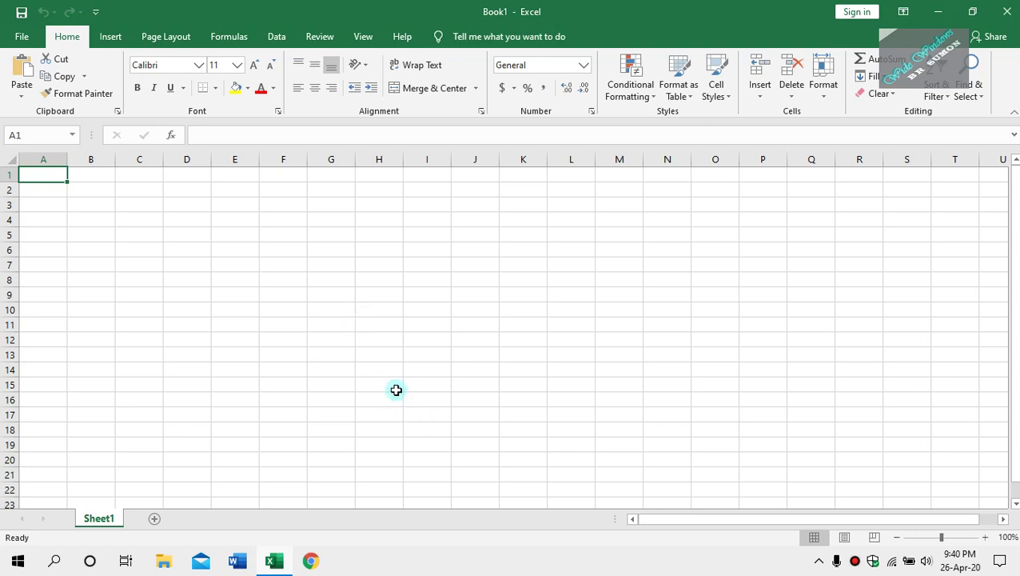
# - Check the Office account page, then enter the value 1 in cell A1
pyautogui.click(21, 37)
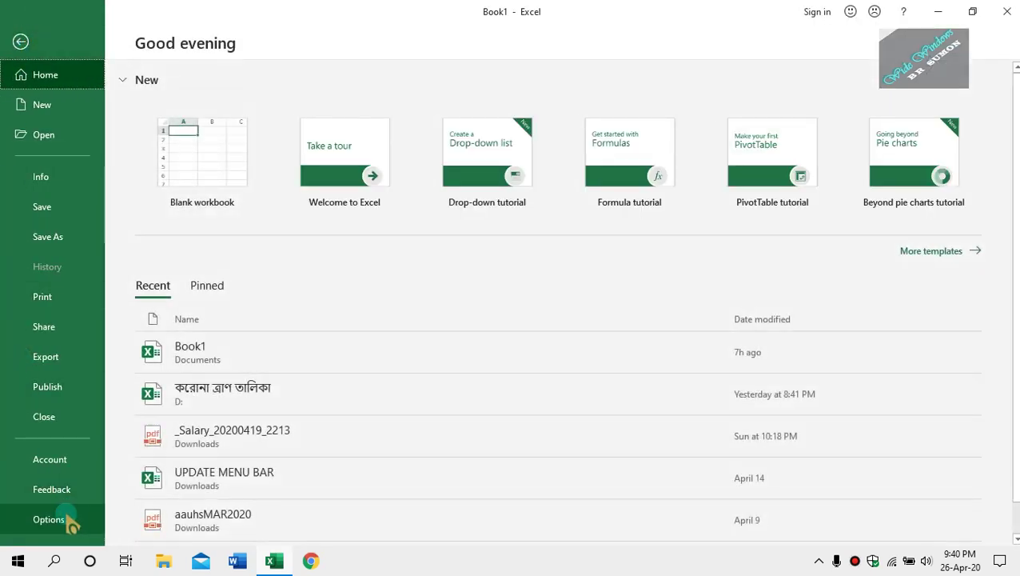
pyautogui.click(53, 471)
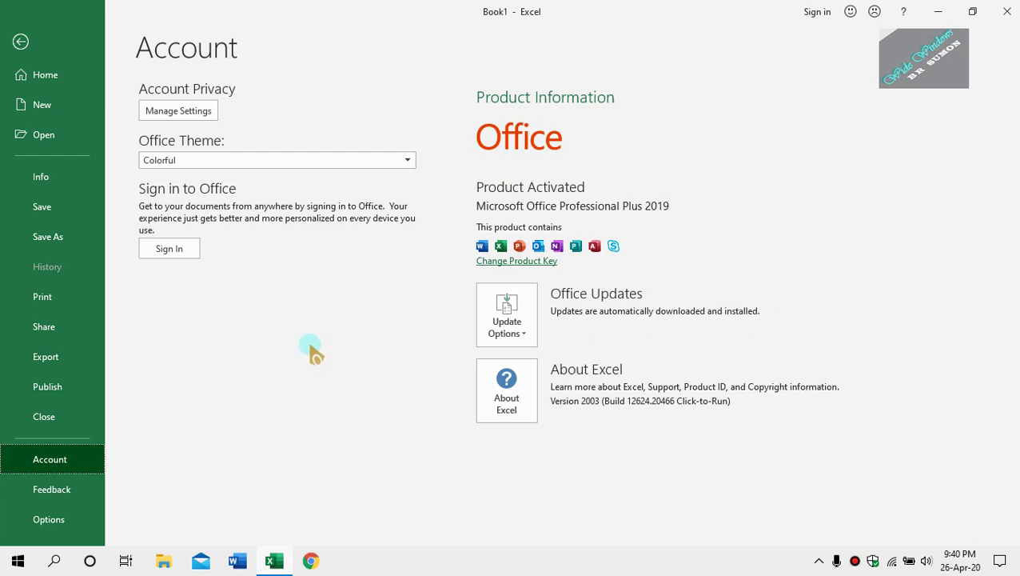
pyautogui.click(21, 44)
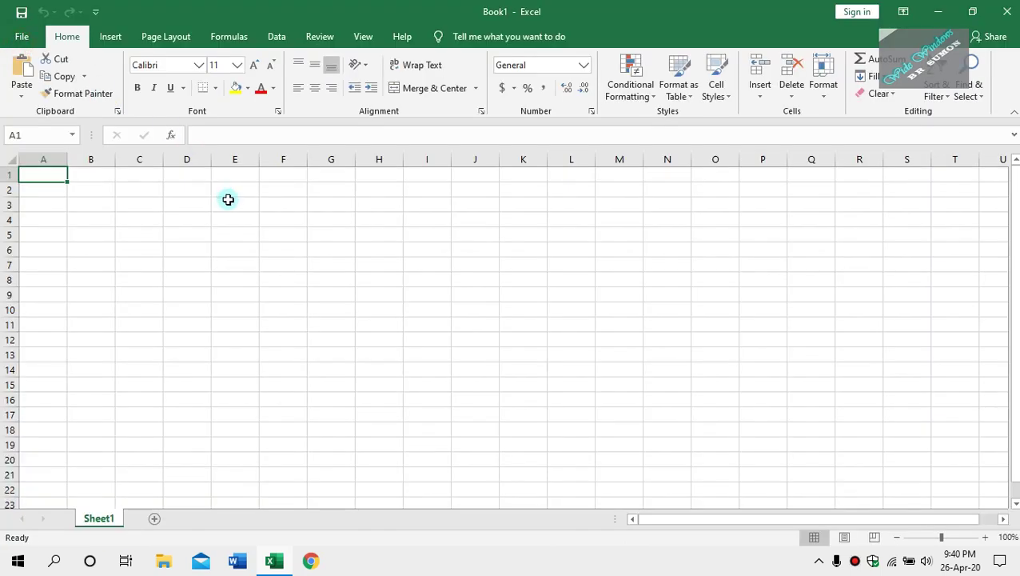
pyautogui.write('1')
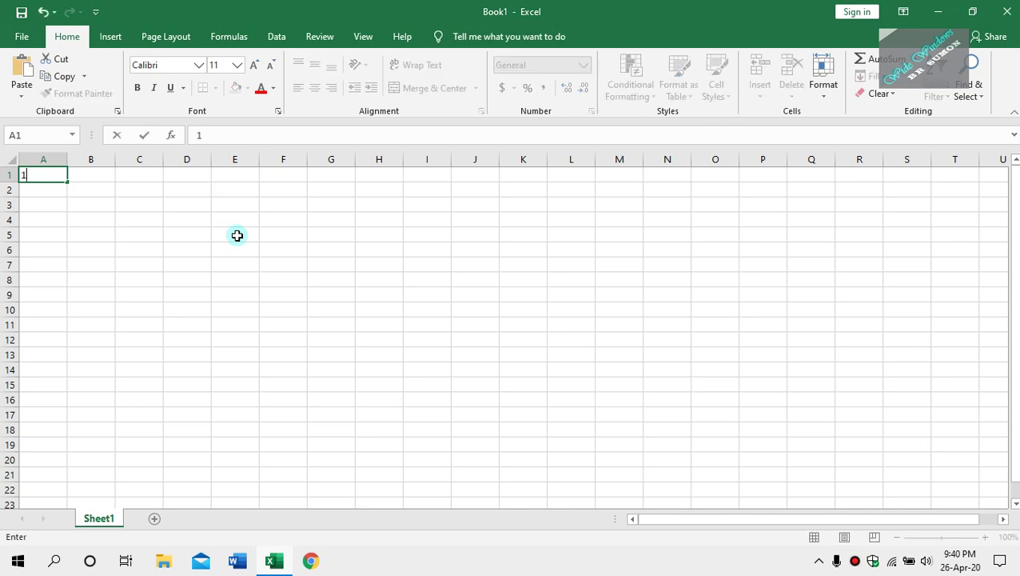
pyautogui.click(237, 235)
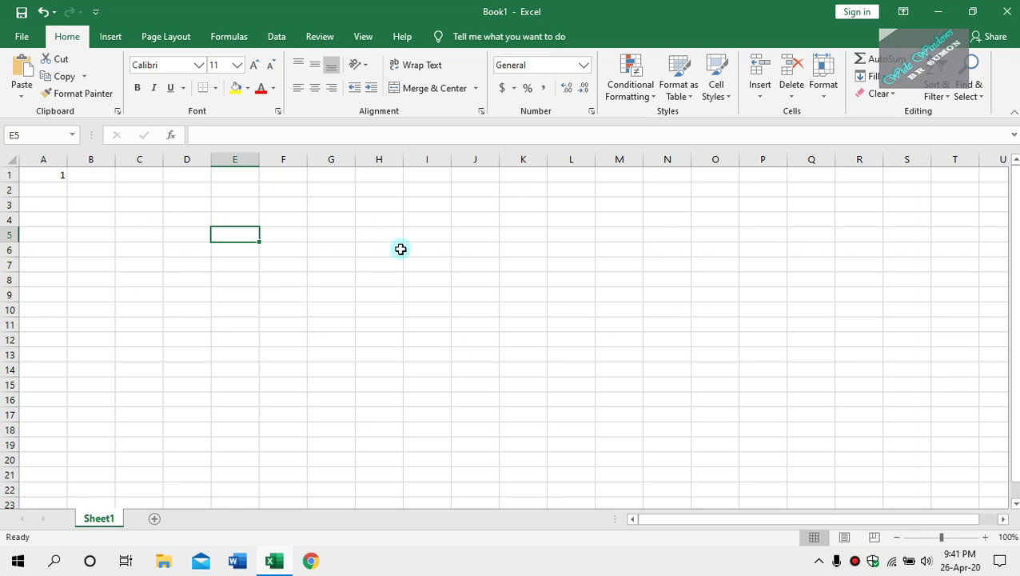
# - Open Book1's Save As dialog, view the file-type list, and cancel without saving
pyautogui.click(24, 40)
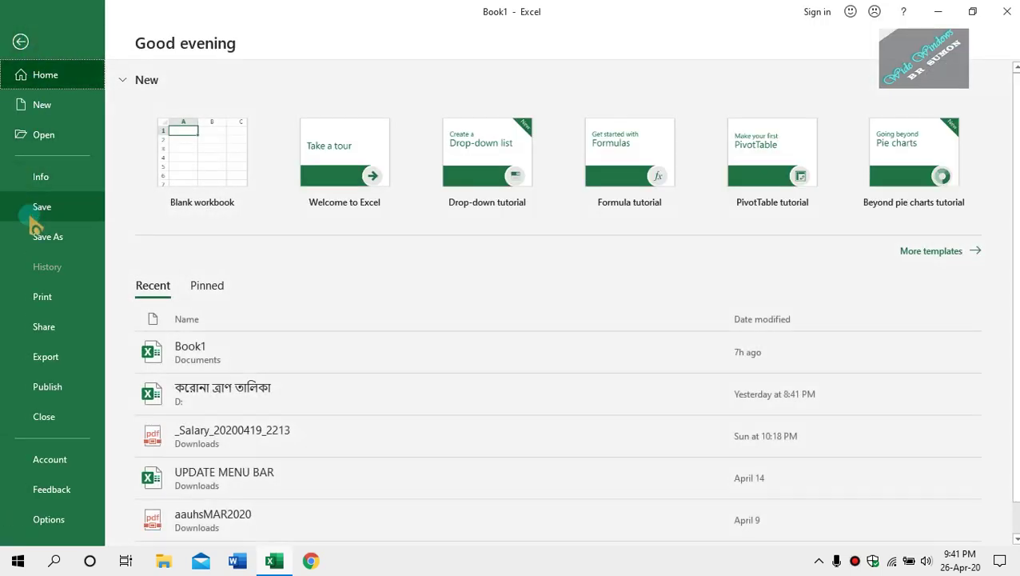
pyautogui.click(53, 238)
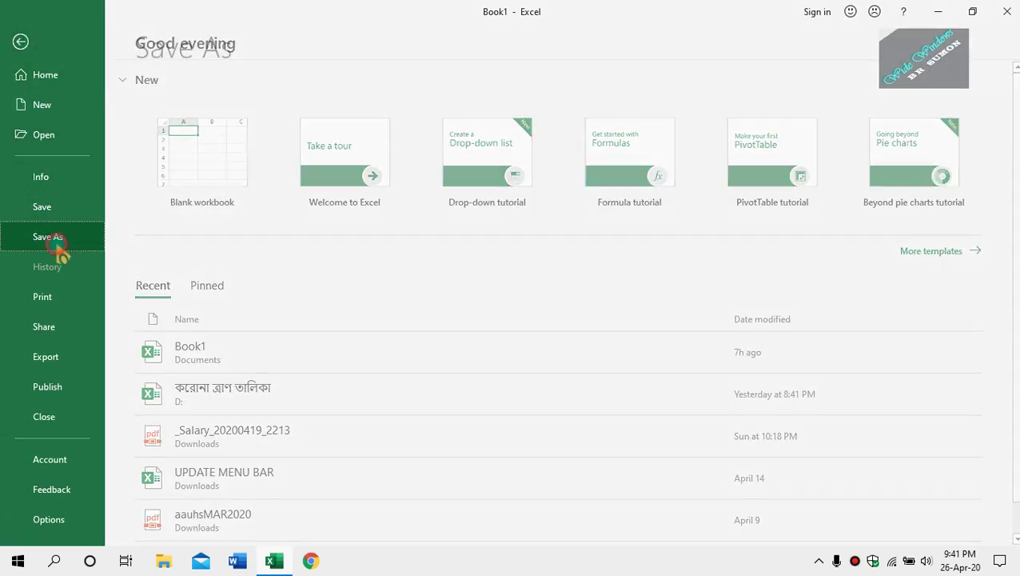
pyautogui.click(228, 258)
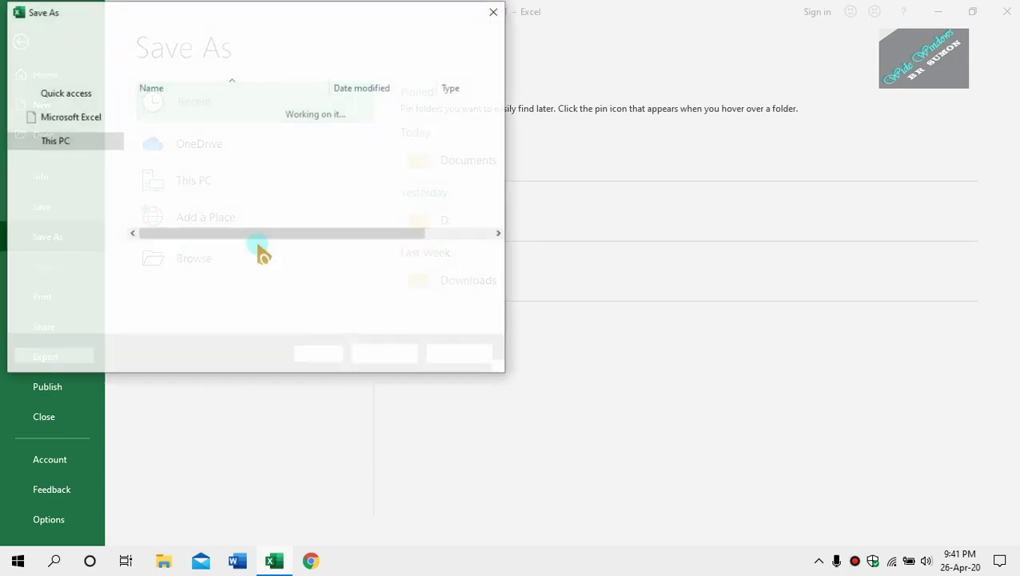
pyautogui.click(255, 277)
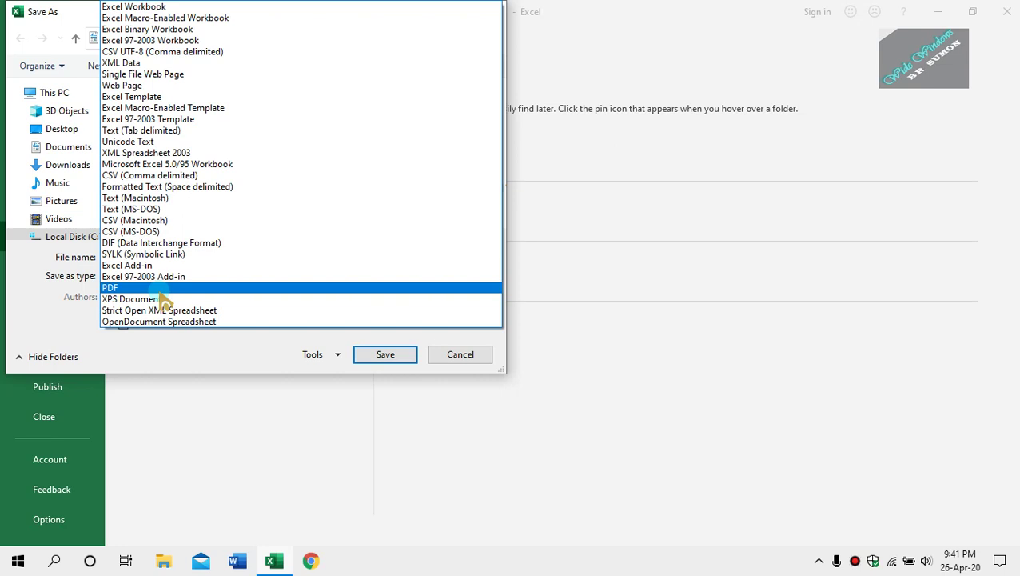
pyautogui.click(472, 360)
pyautogui.click(464, 359)
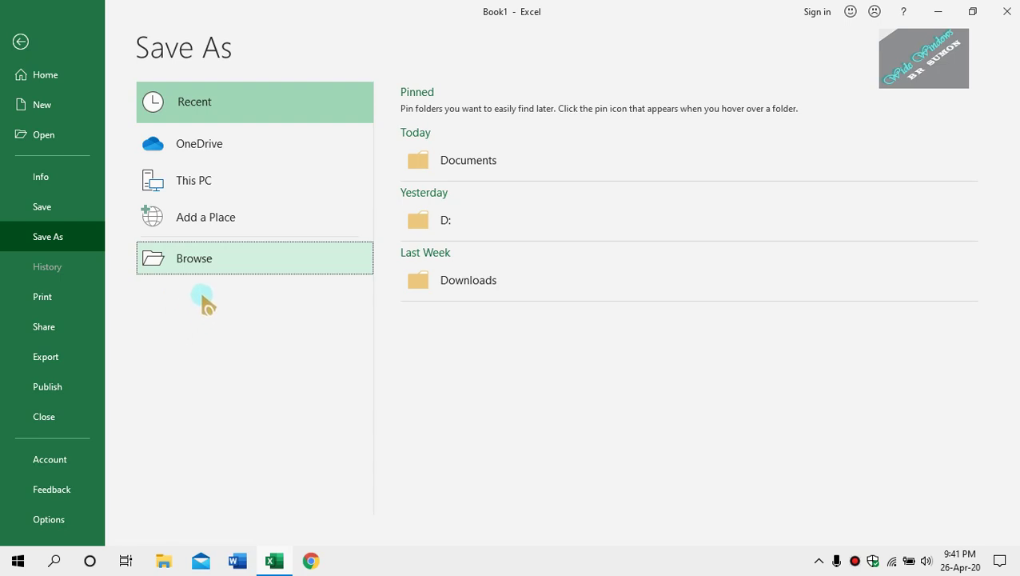
# - Preview Book1's print layout with Ctrl+P, then return to the worksheet
pyautogui.hotkey('ctrl', 'p')
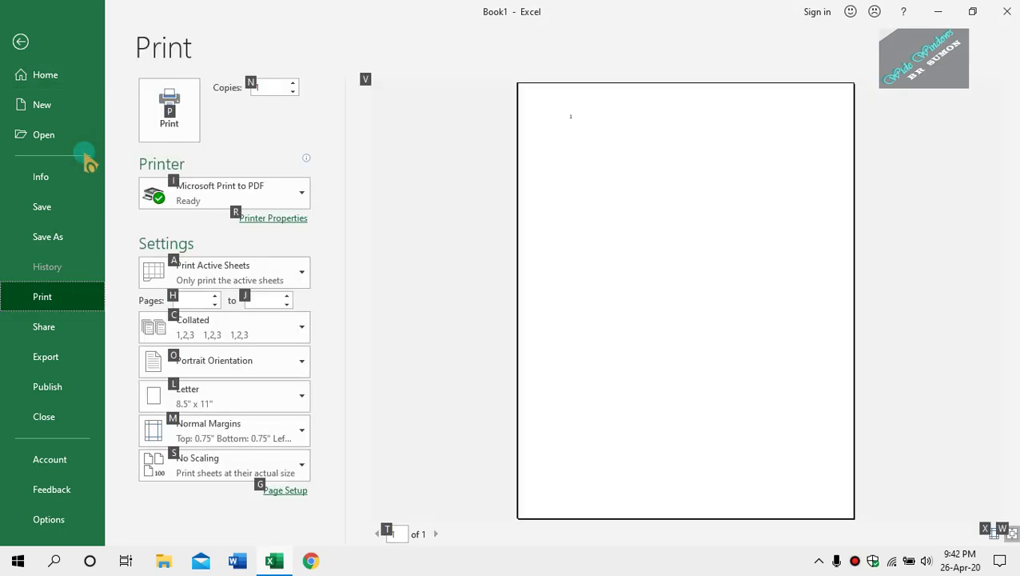
pyautogui.press('alt')
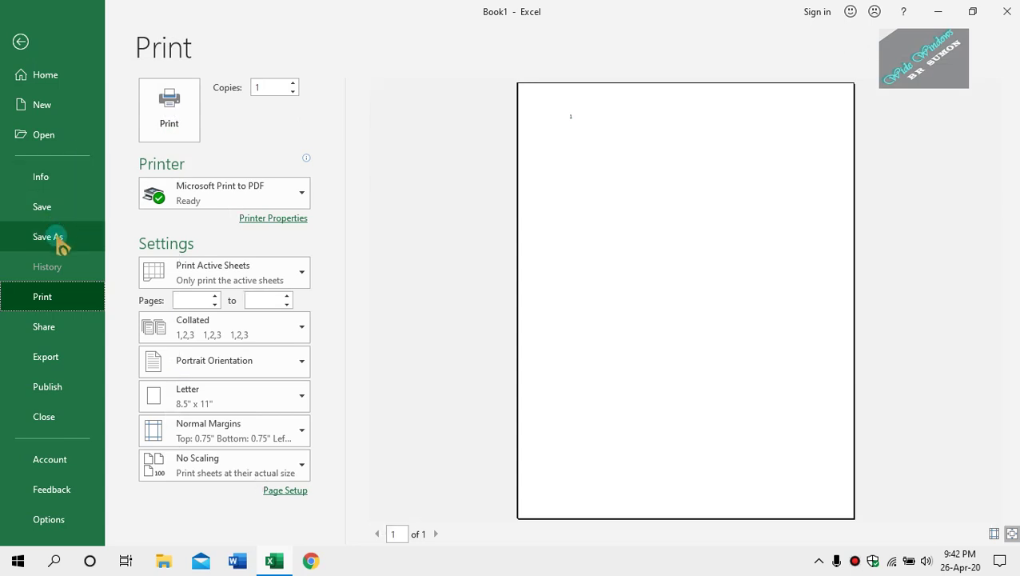
pyautogui.click(21, 42)
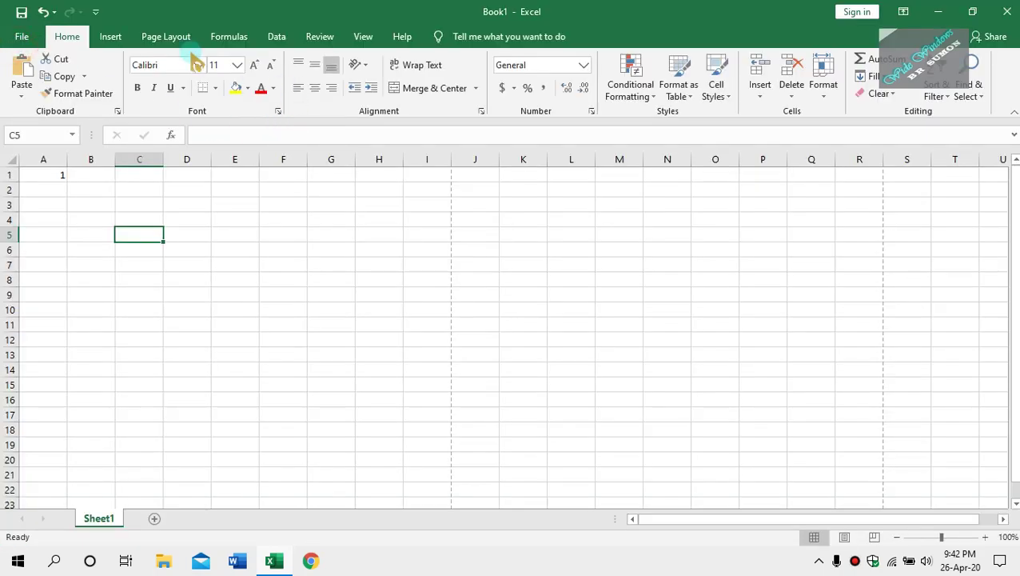
# - Create a new blank workbook, Book2, from the File menu
pyautogui.click(21, 36)
pyautogui.click(21, 42)
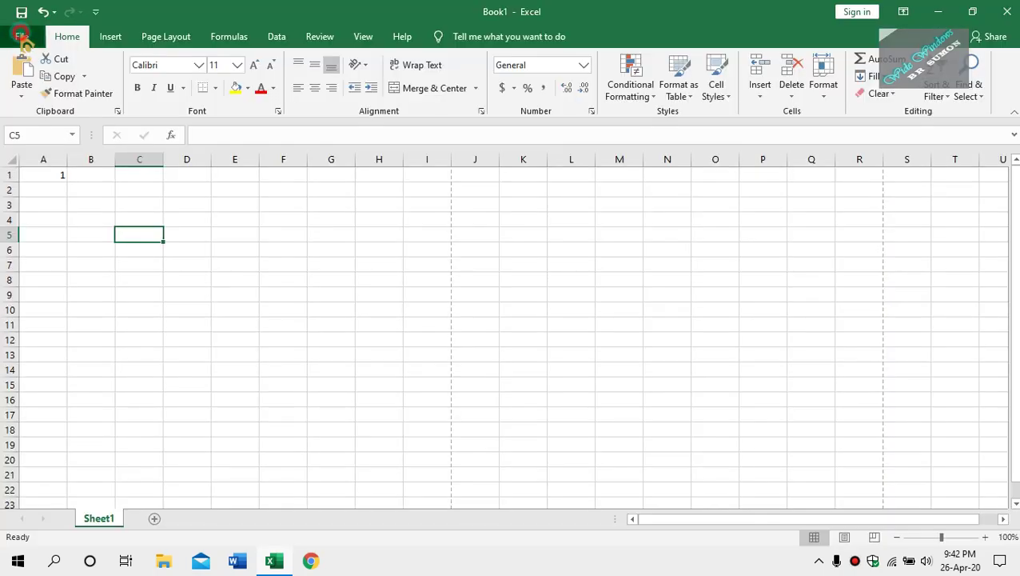
pyautogui.click(22, 37)
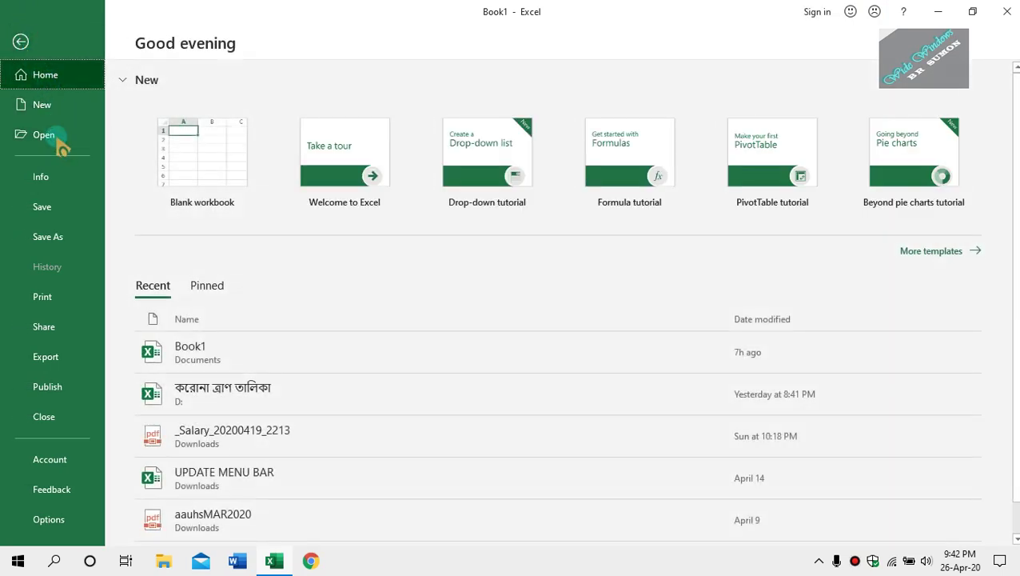
pyautogui.click(47, 112)
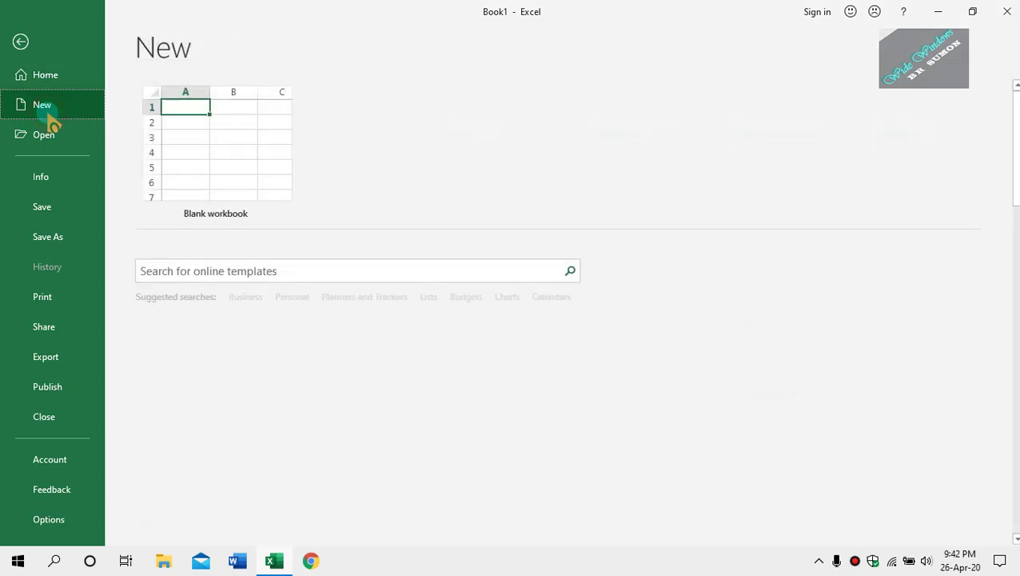
pyautogui.click(260, 169)
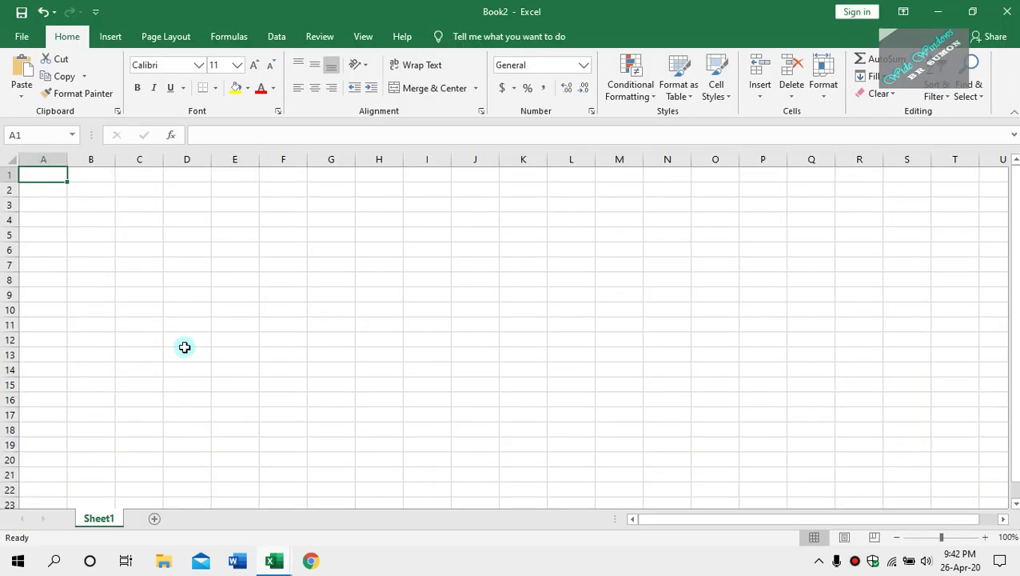
# - Switch between the Book1 and Book2 windows, then close the empty Book2
pyautogui.moveTo(295, 564)
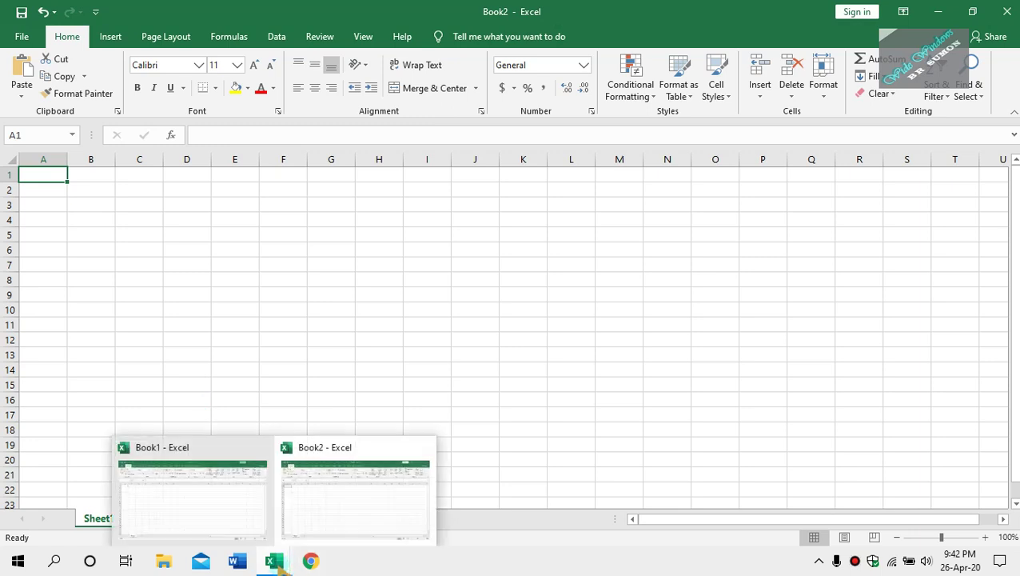
pyautogui.click(191, 510)
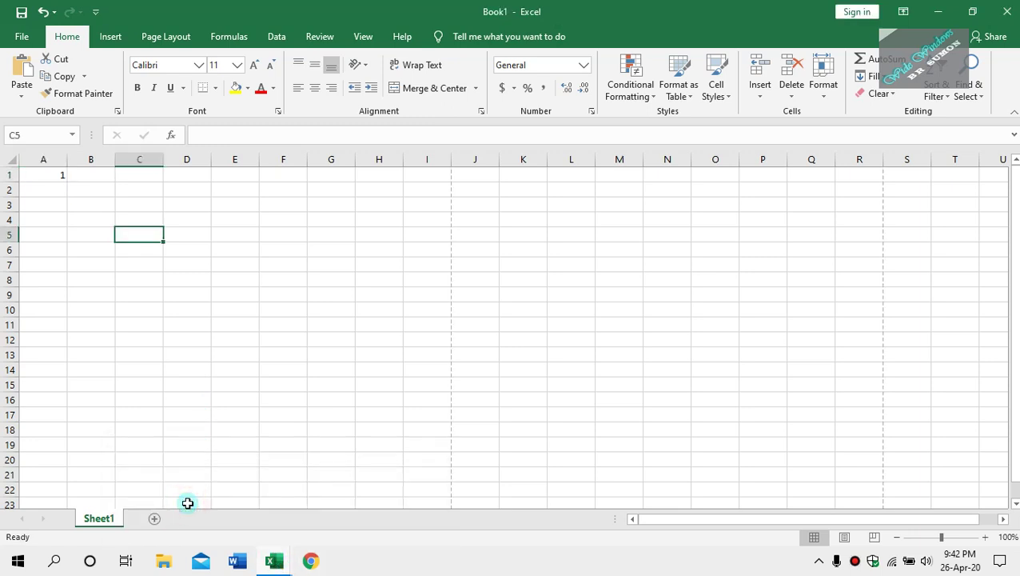
pyautogui.moveTo(273, 559)
pyautogui.click(330, 512)
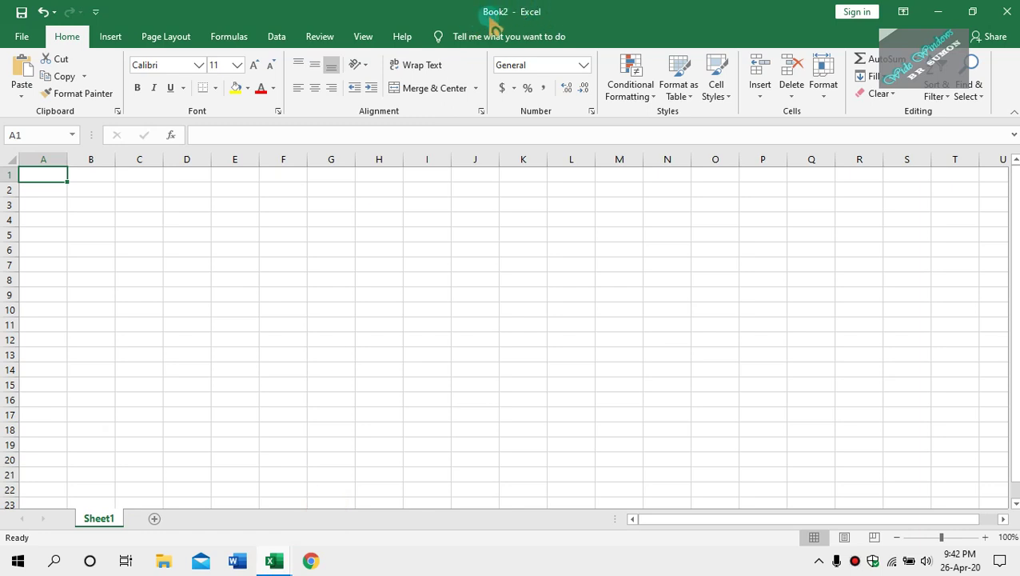
pyautogui.click(1008, 11)
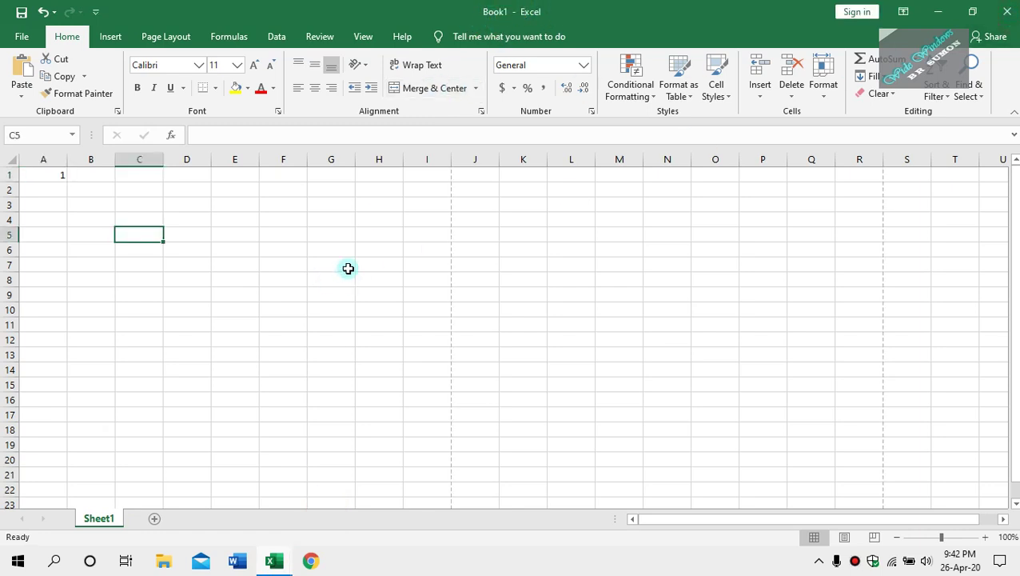
pyautogui.click(24, 39)
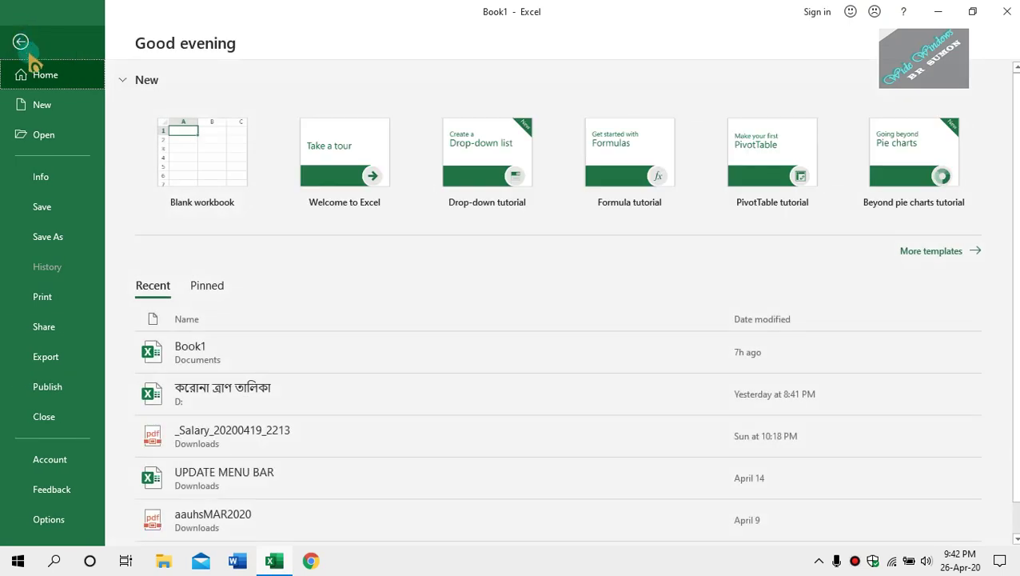
# - Save Book1 to the Desktop as the Excel workbook 'youtube'
pyautogui.click(56, 189)
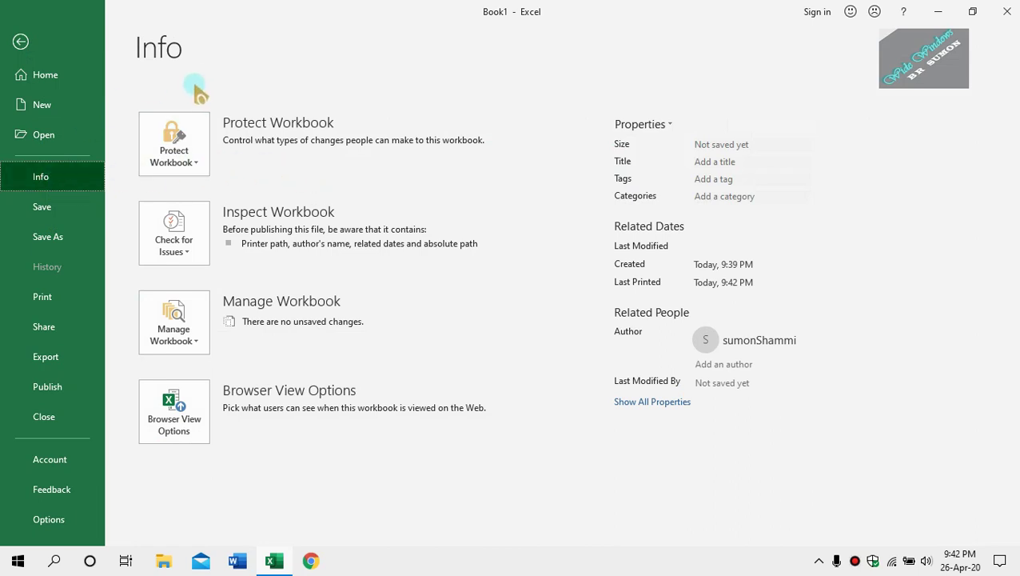
pyautogui.click(40, 209)
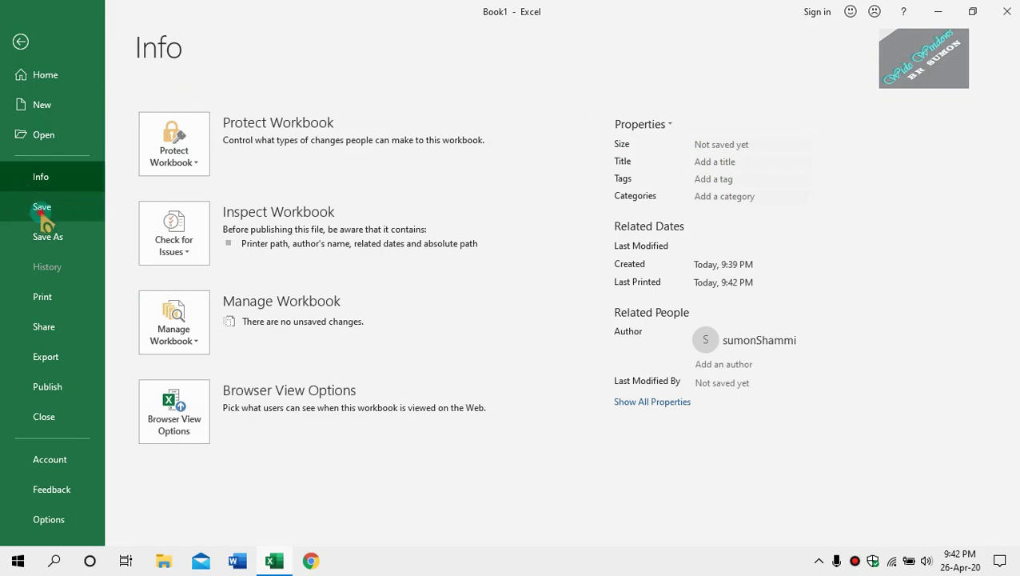
pyautogui.click(267, 266)
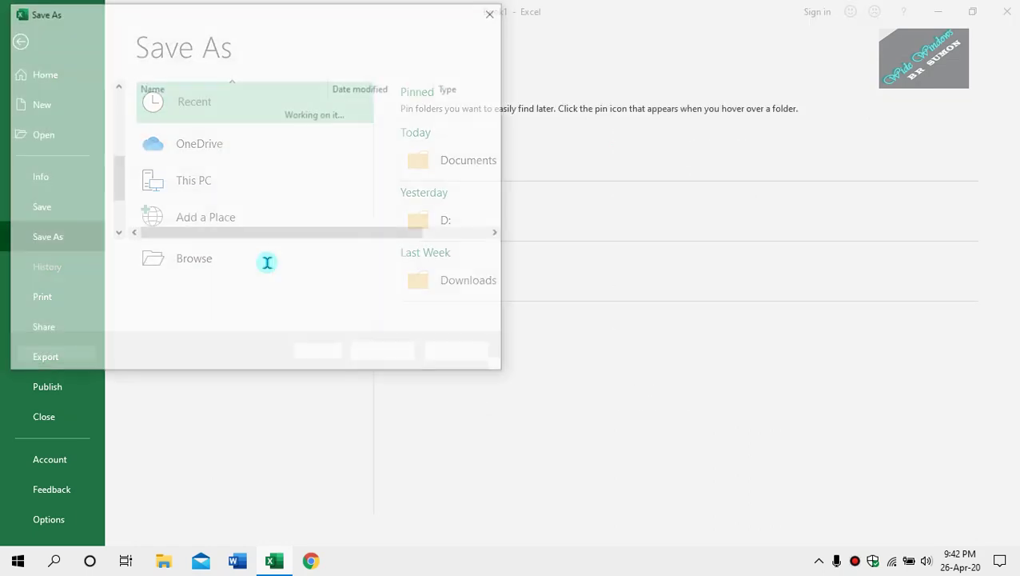
pyautogui.click(41, 128)
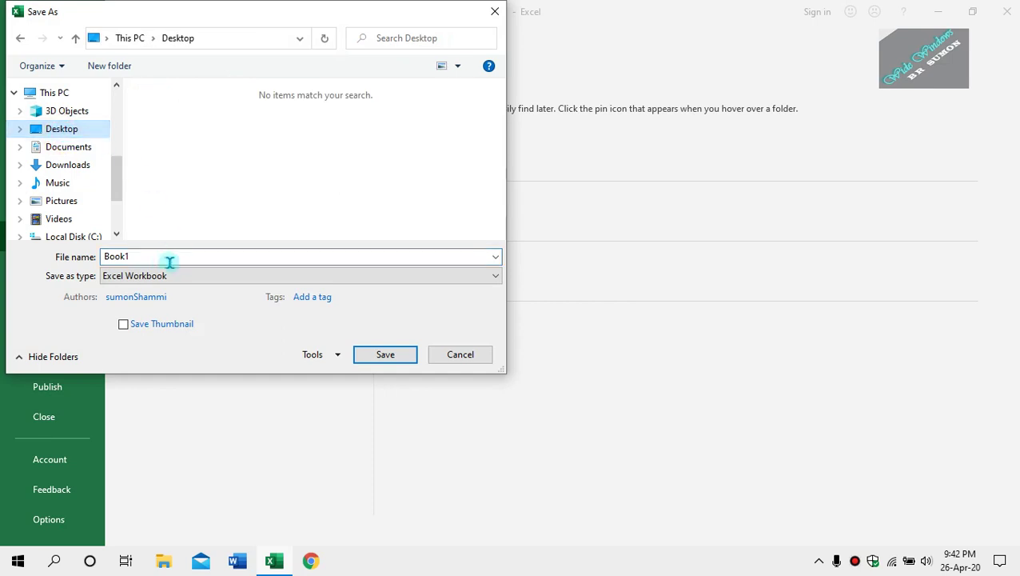
pyautogui.doubleClick(143, 256)
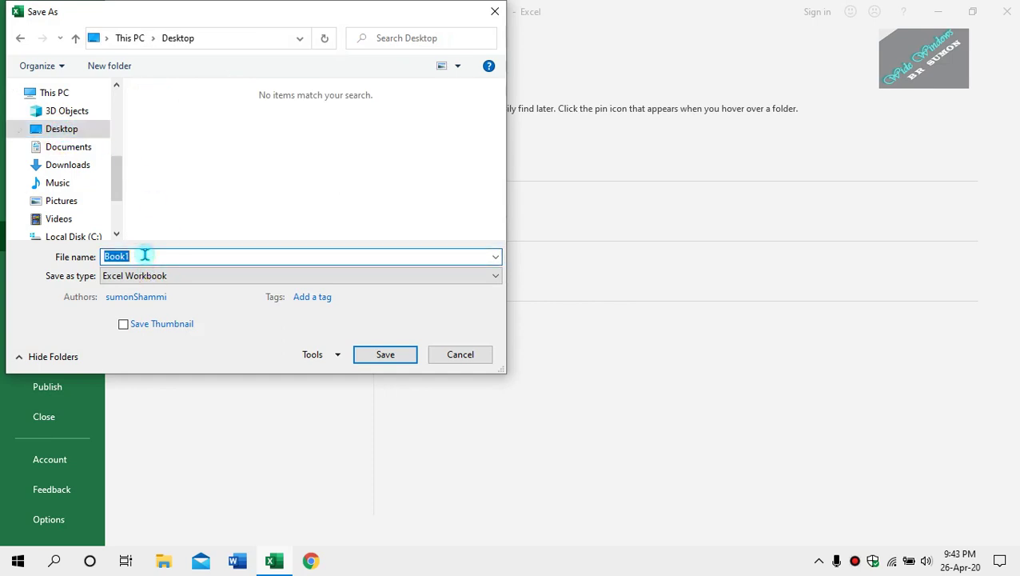
pyautogui.write('Test')
pyautogui.press('BackSpace')
pyautogui.press('BackSpace')
pyautogui.press('BackSpace')
pyautogui.press('BackSpace')
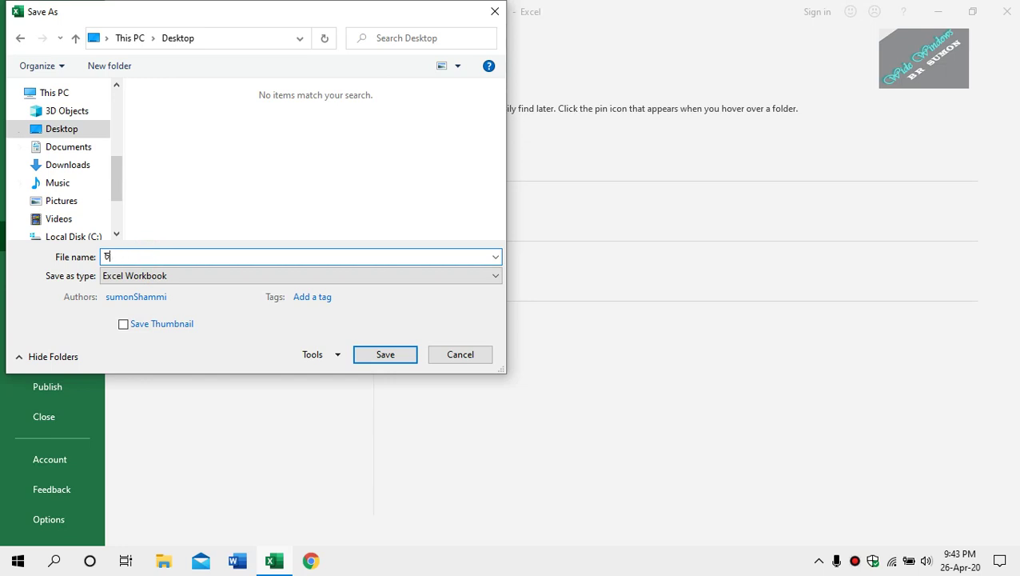
pyautogui.write('youtube')
pyautogui.press('Return')
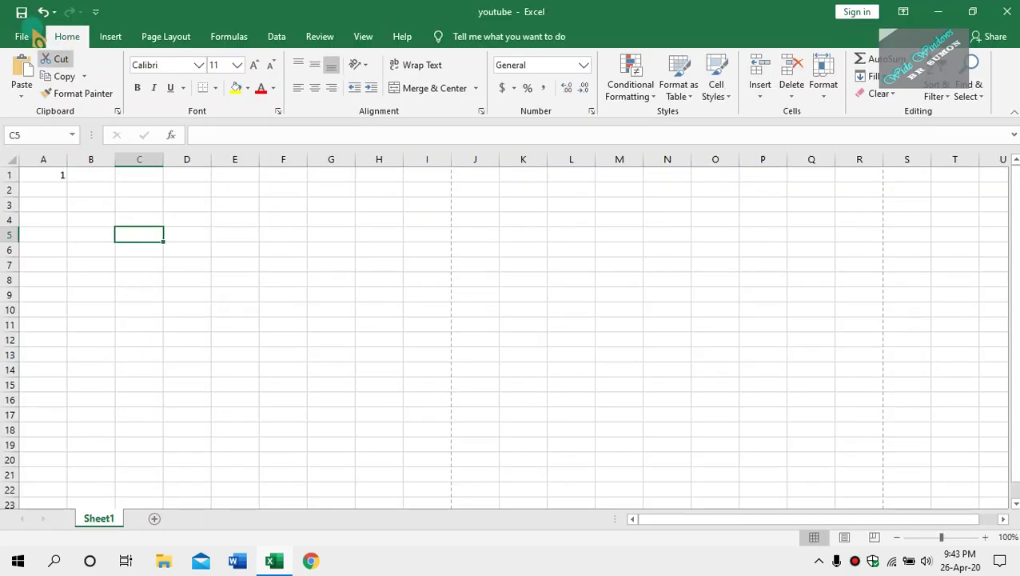
# - Review the youtube workbook's Info page and save it again
pyautogui.click(31, 40)
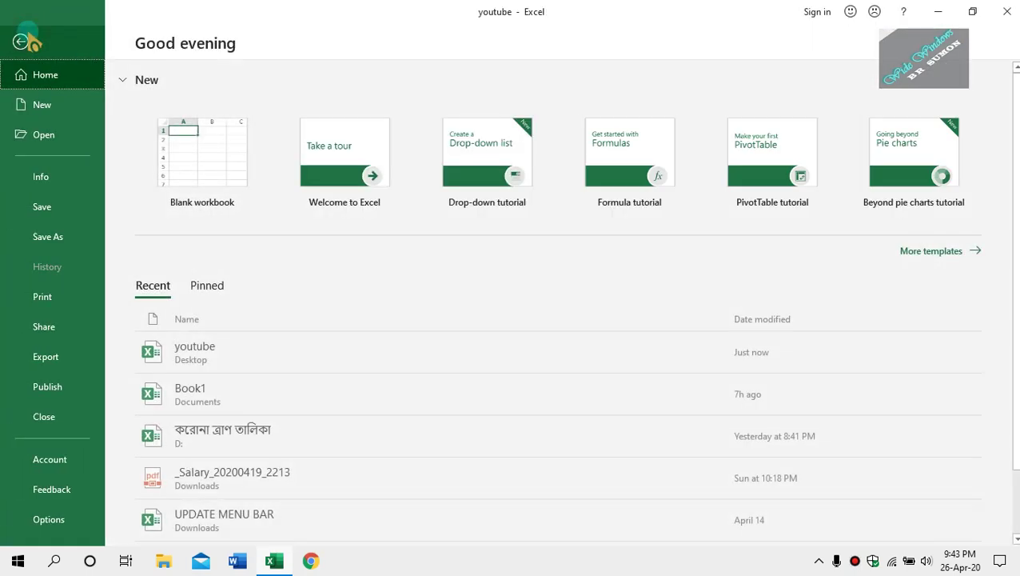
pyautogui.click(44, 177)
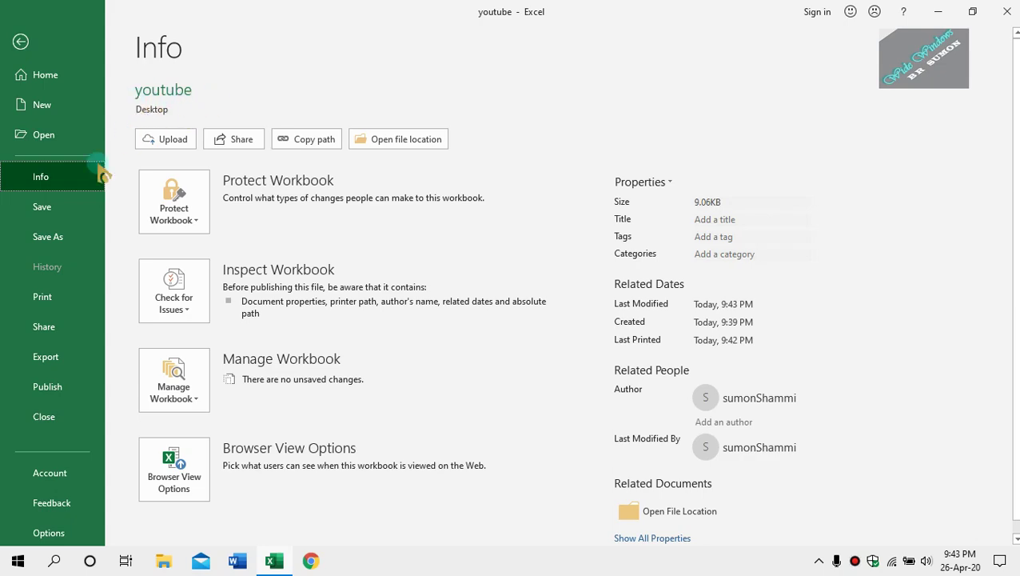
pyautogui.click(64, 206)
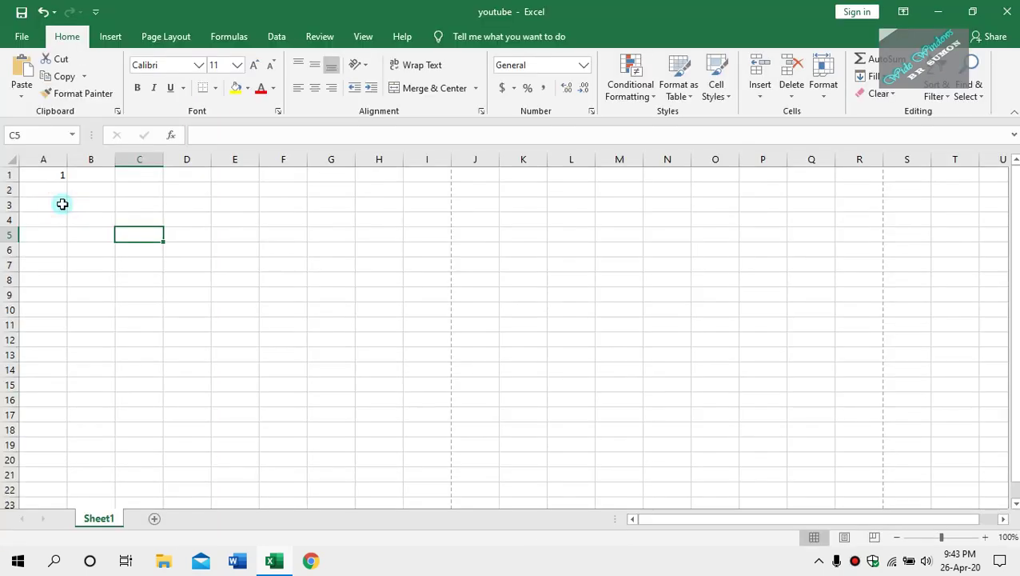
# - Open the Save As browse dialog for the youtube workbook
pyautogui.click(21, 36)
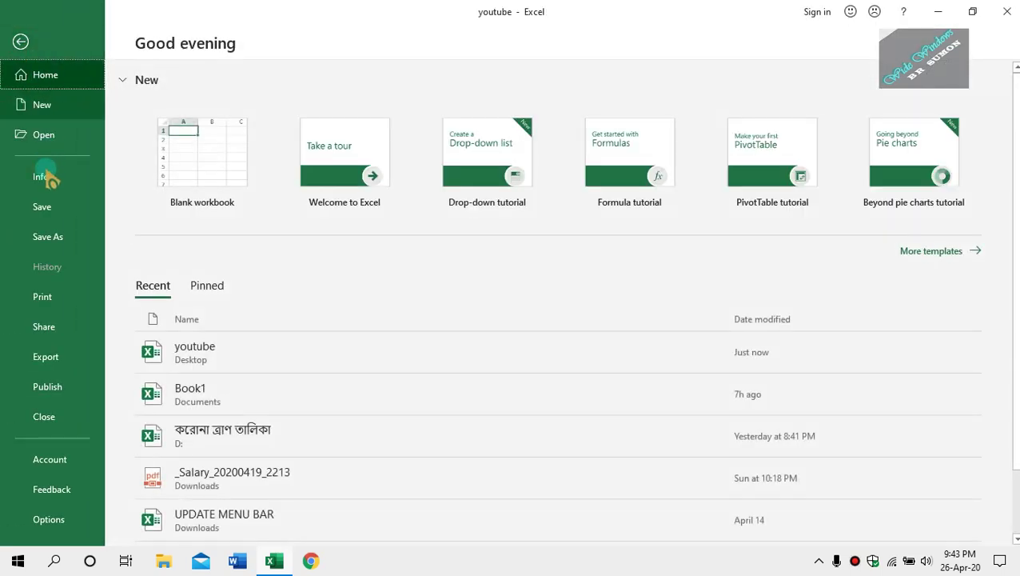
pyautogui.click(49, 239)
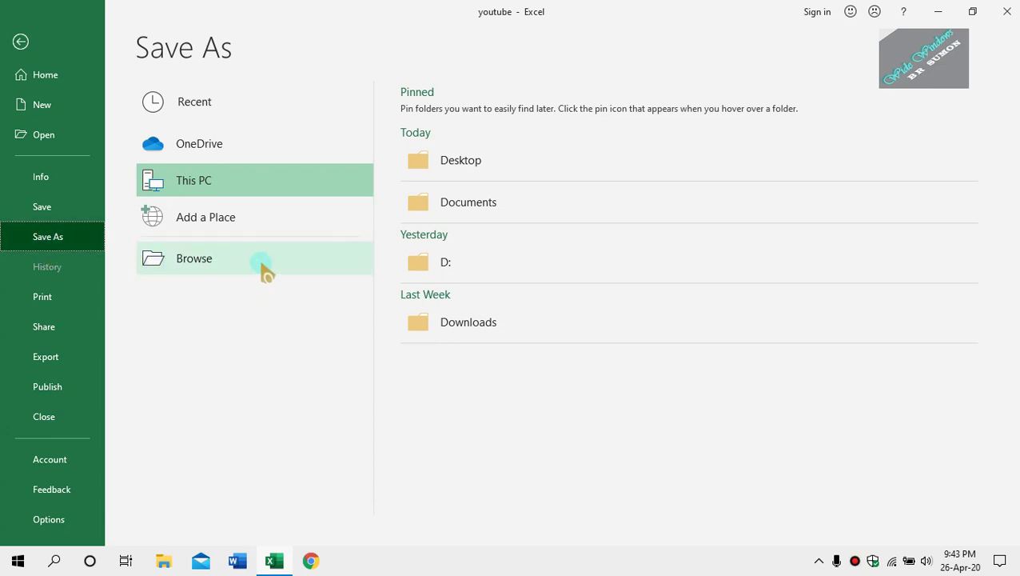
pyautogui.click(199, 265)
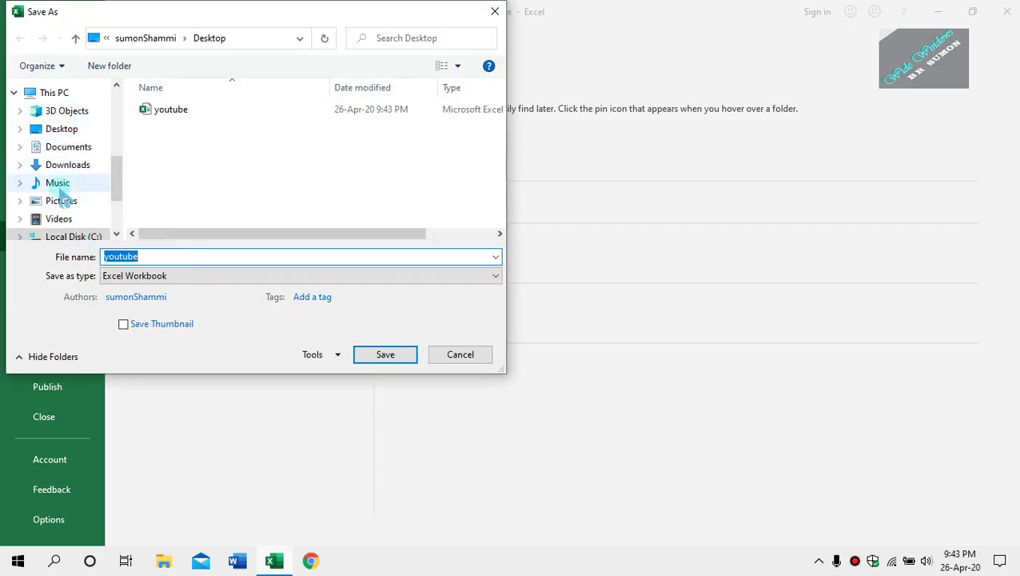
# - Choose the Documents folder and save the copy under the name youtube-1
pyautogui.scroll(-1, 64, 152)
pyautogui.scroll(-1, 62, 177)
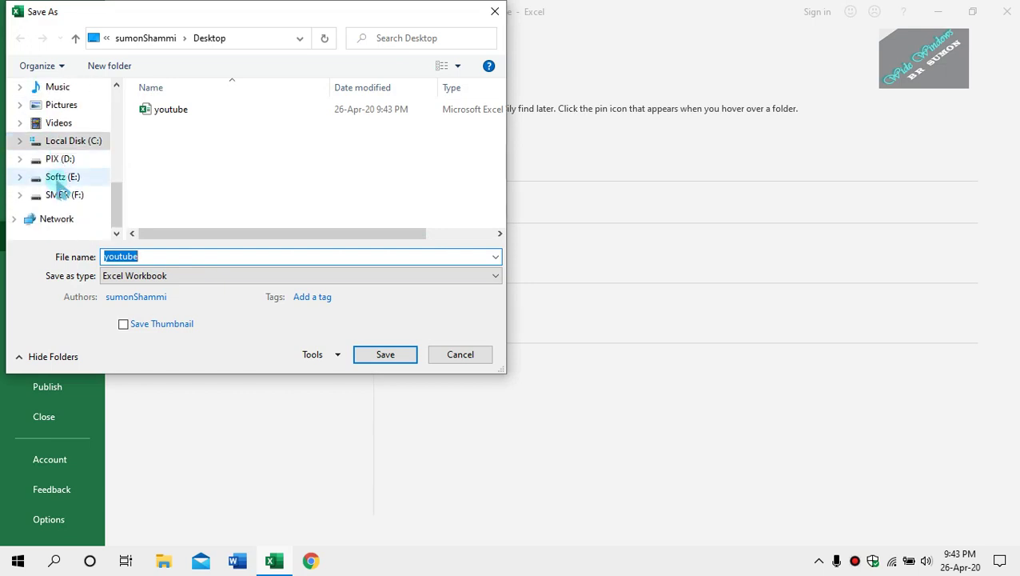
pyautogui.scroll(3, 62, 181)
pyautogui.scroll(1, 67, 157)
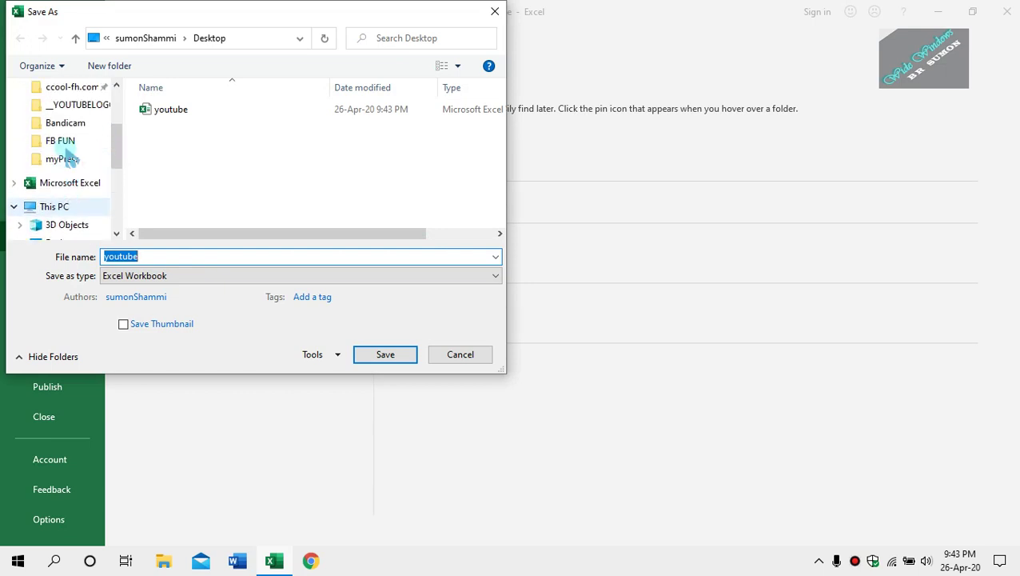
pyautogui.scroll(-2, 67, 164)
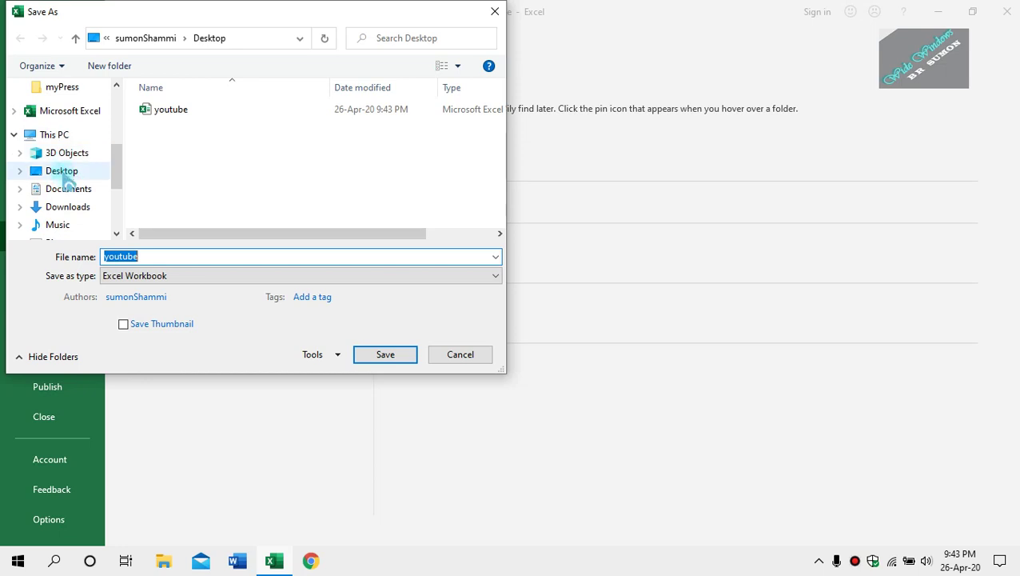
pyautogui.scroll(-1, 63, 173)
pyautogui.scroll(-1, 63, 176)
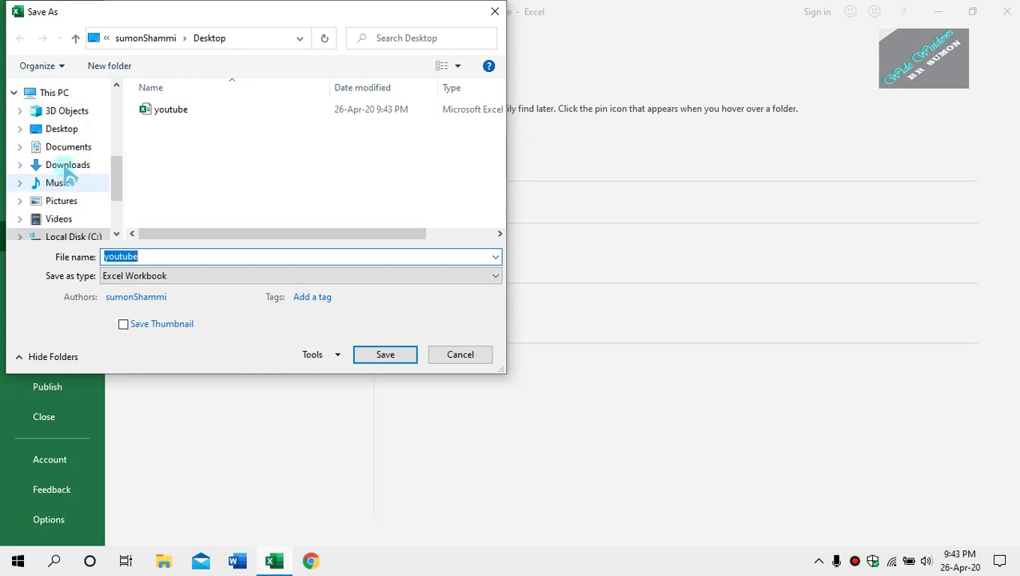
pyautogui.scroll(-1, 74, 172)
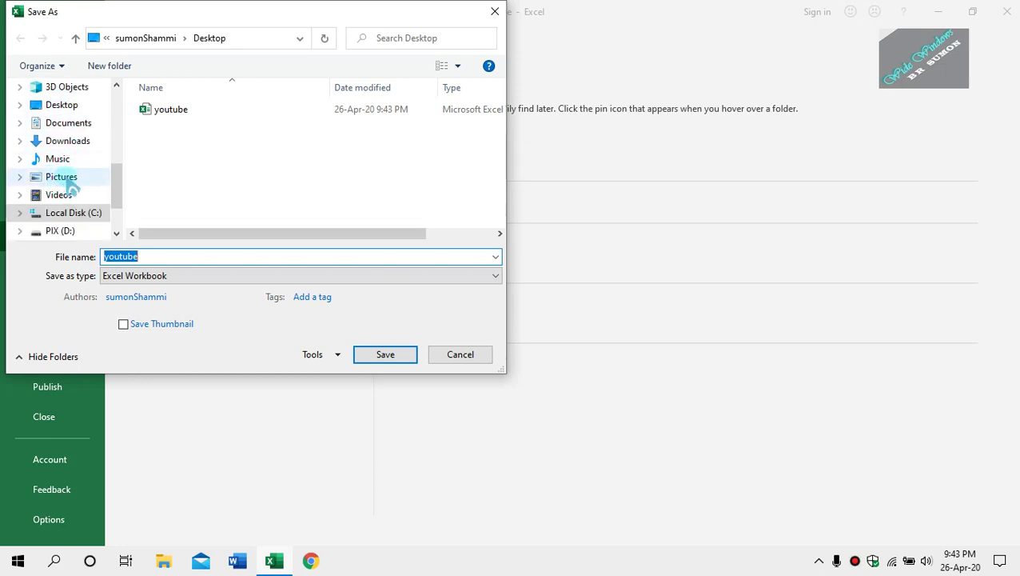
pyautogui.scroll(-1, 68, 176)
pyautogui.scroll(-1, 88, 174)
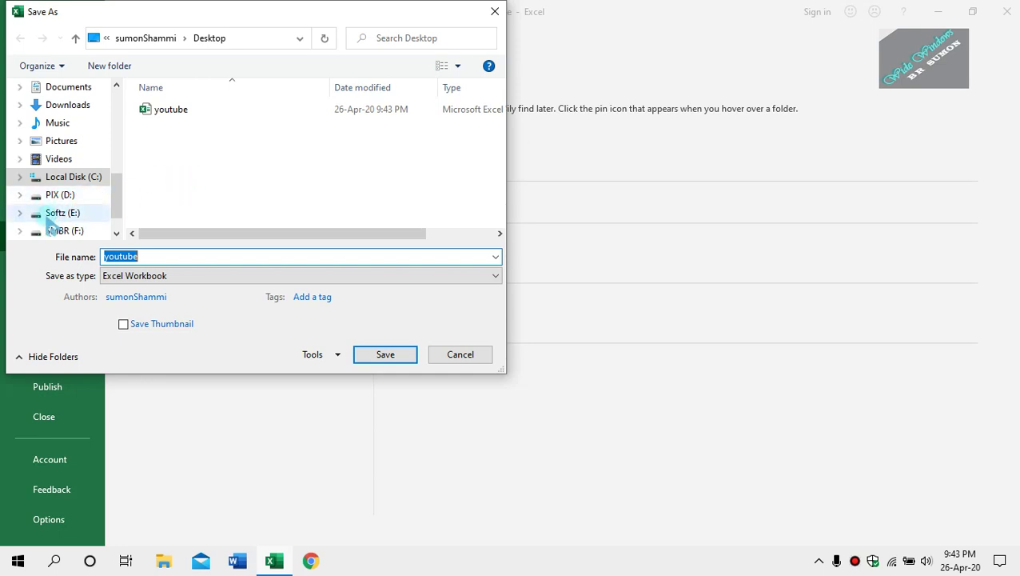
pyautogui.scroll(-1, 61, 218)
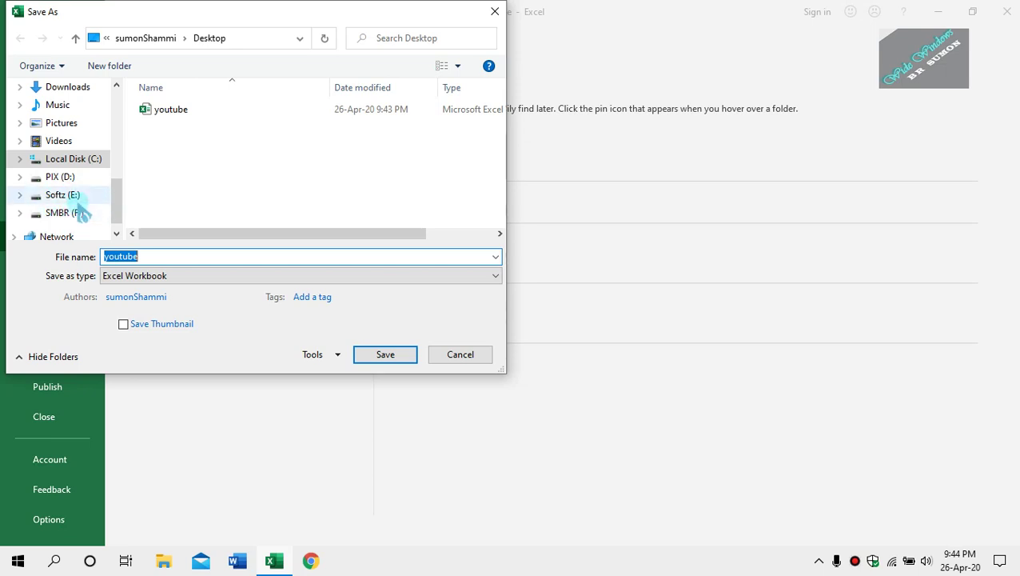
pyautogui.scroll(2, 83, 213)
pyautogui.scroll(1, 83, 213)
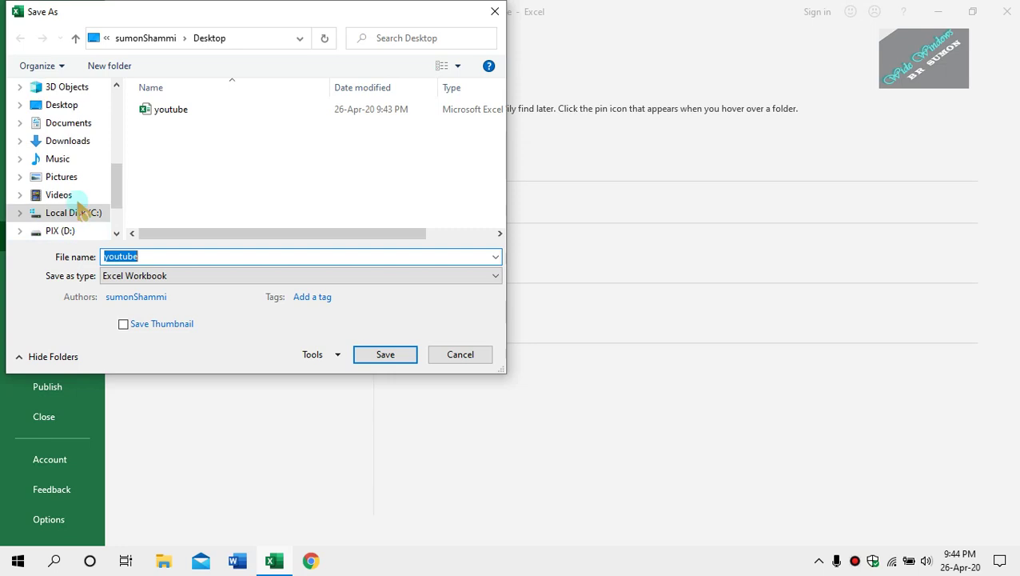
pyautogui.click(68, 123)
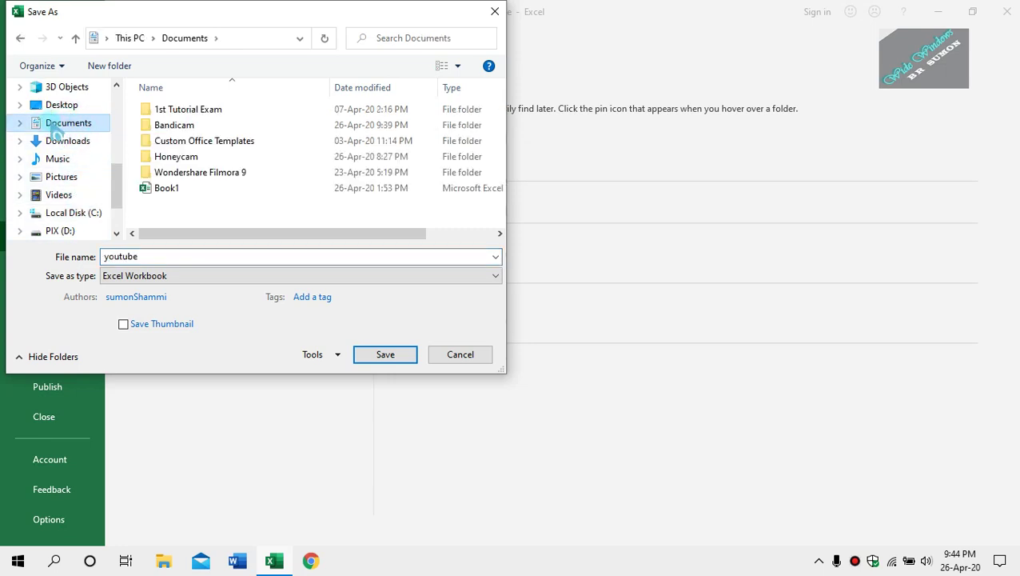
pyautogui.doubleClick(166, 257)
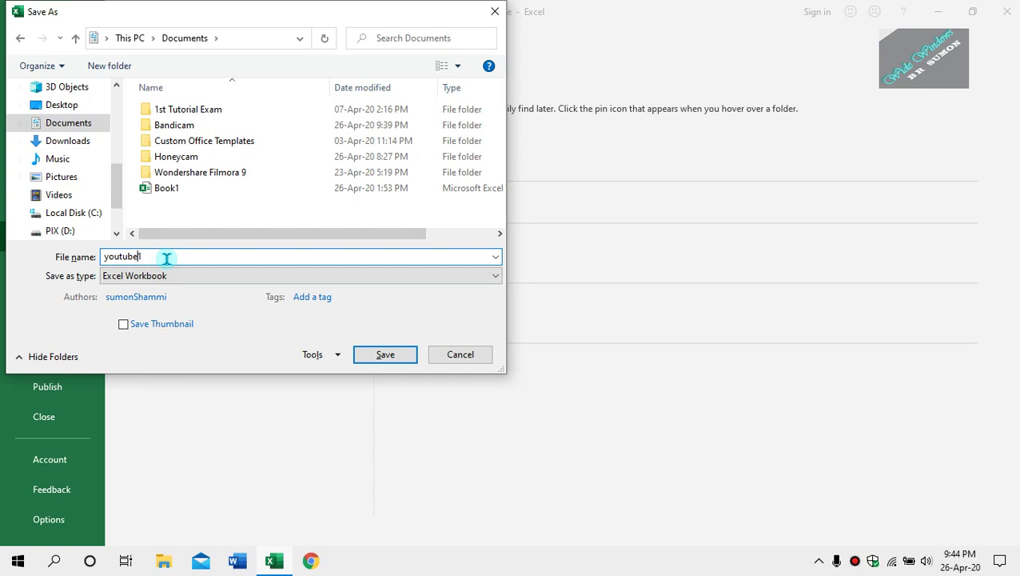
pyautogui.press('Return')
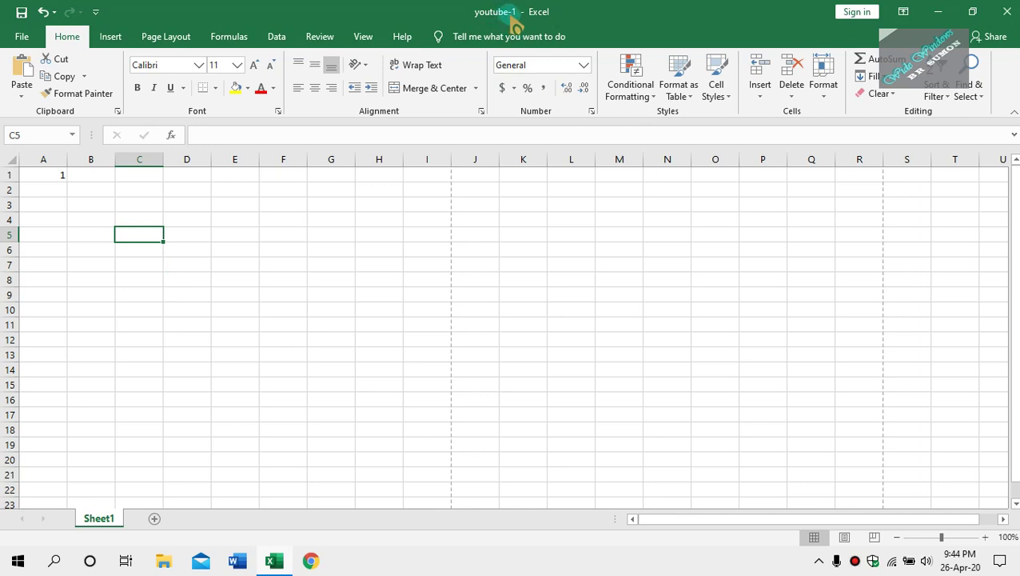
# - Check youtube-1's Documents location on the Info page, then bring up Save As options
pyautogui.click(23, 37)
pyautogui.click(40, 181)
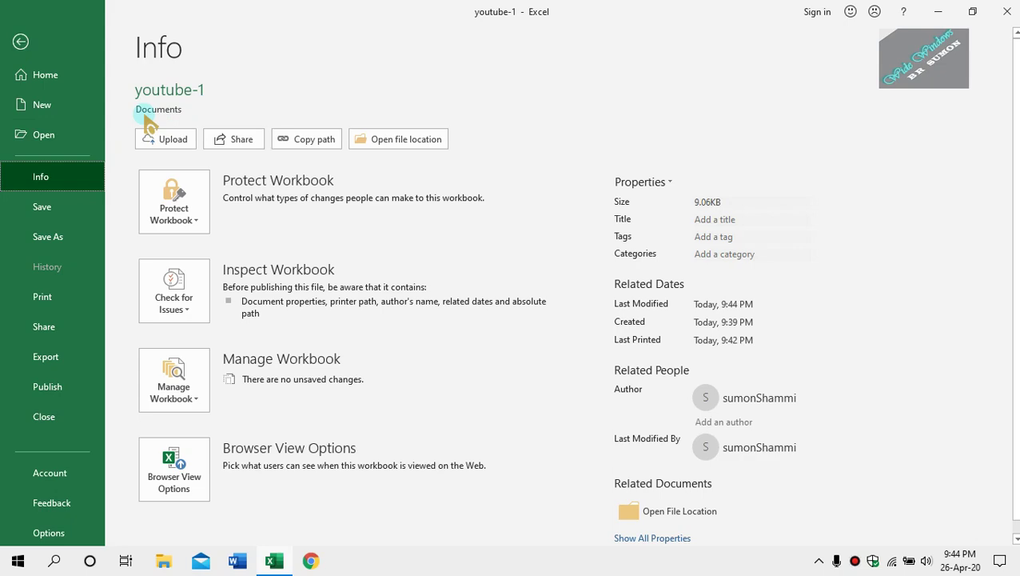
pyautogui.click(57, 237)
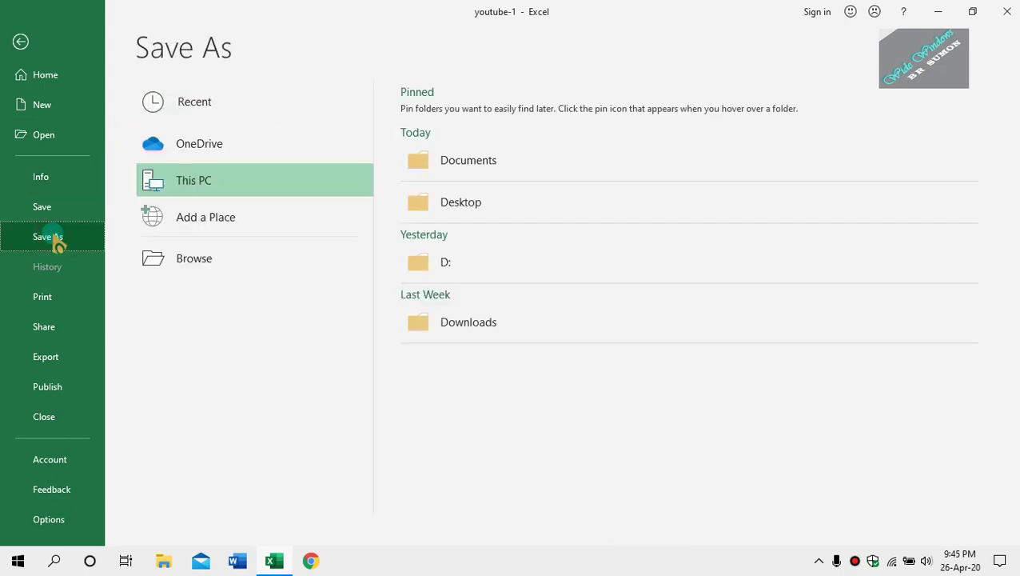
# - Browse into the Downloads 'instructions' folder and save youtube-1 there
pyautogui.click(244, 268)
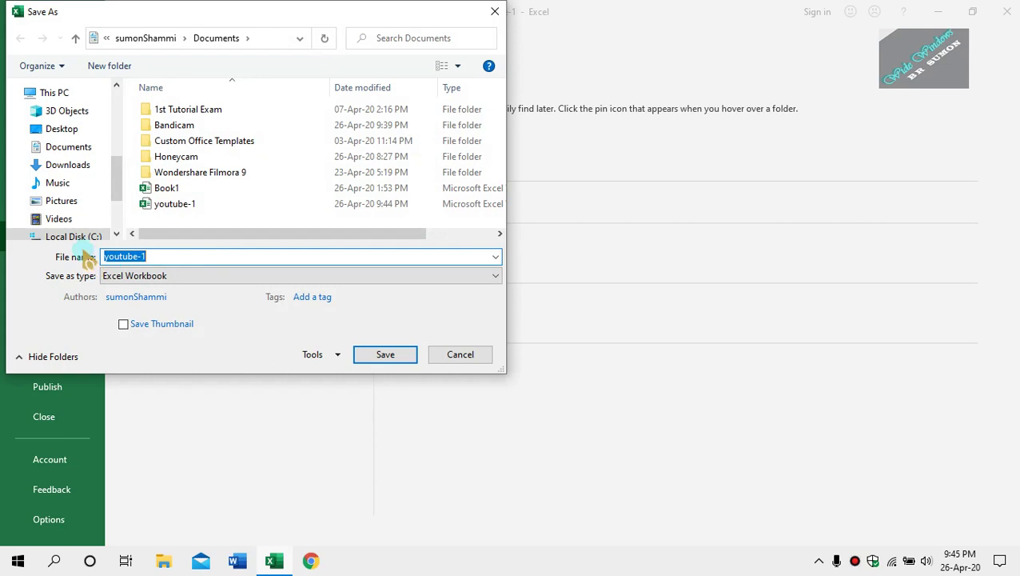
pyautogui.click(72, 167)
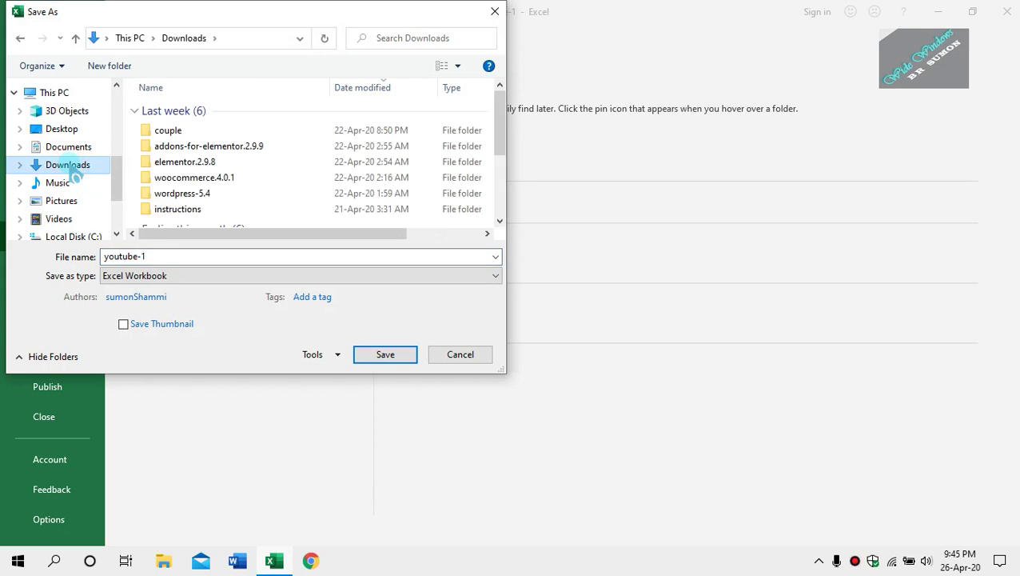
pyautogui.click(246, 209)
pyautogui.doubleClick(246, 209)
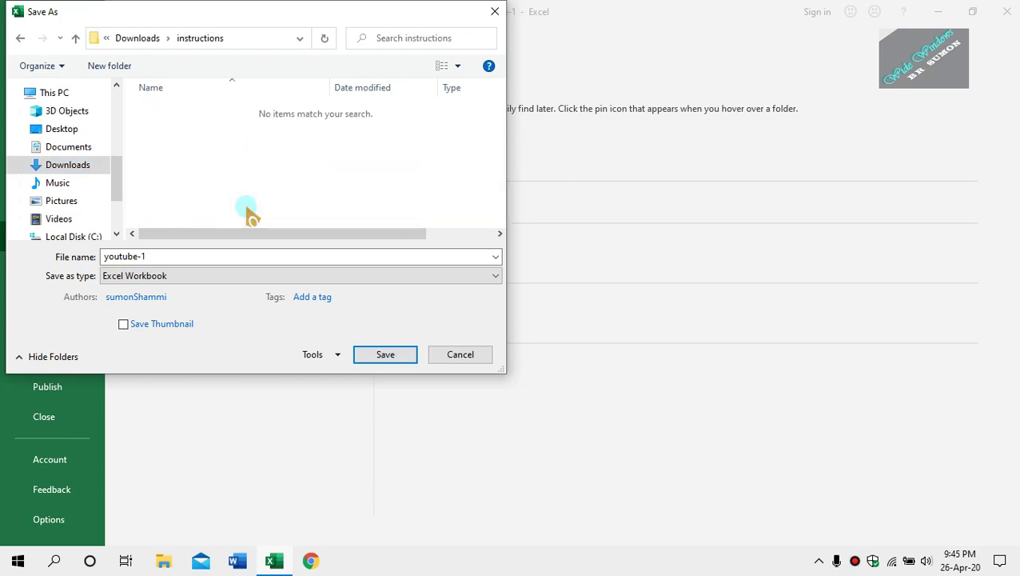
pyautogui.click(177, 258)
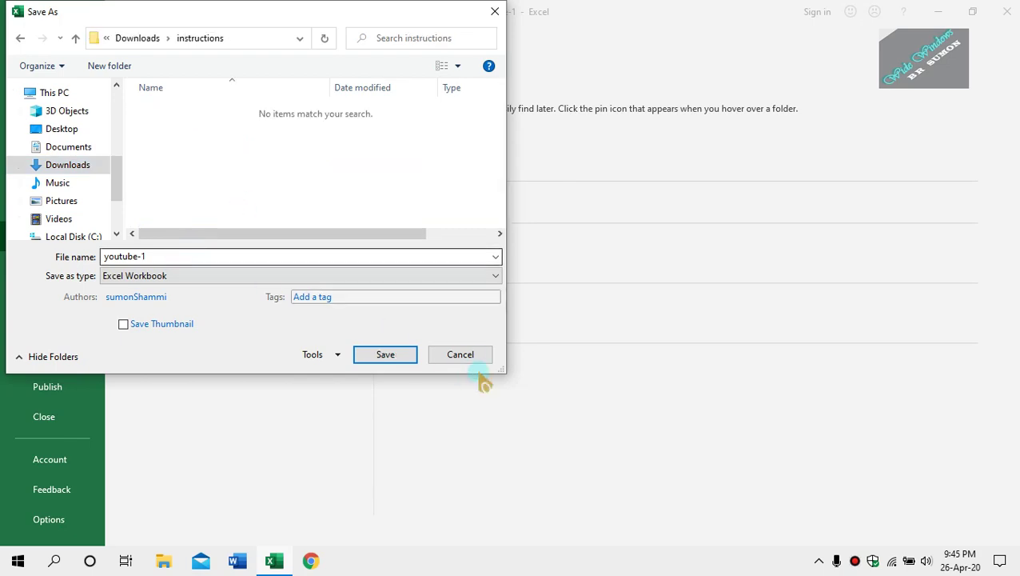
pyautogui.click(384, 356)
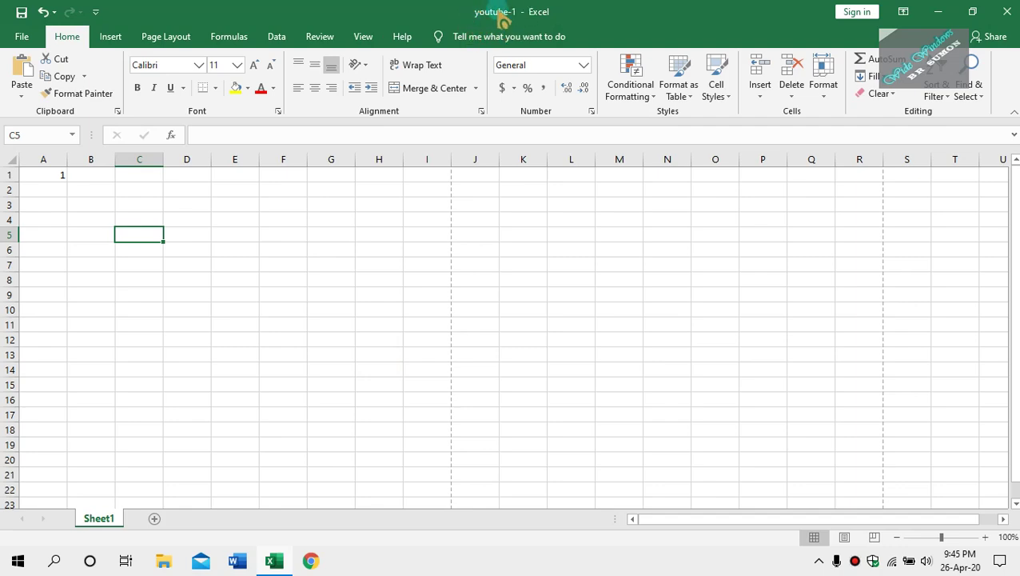
pyautogui.click(22, 37)
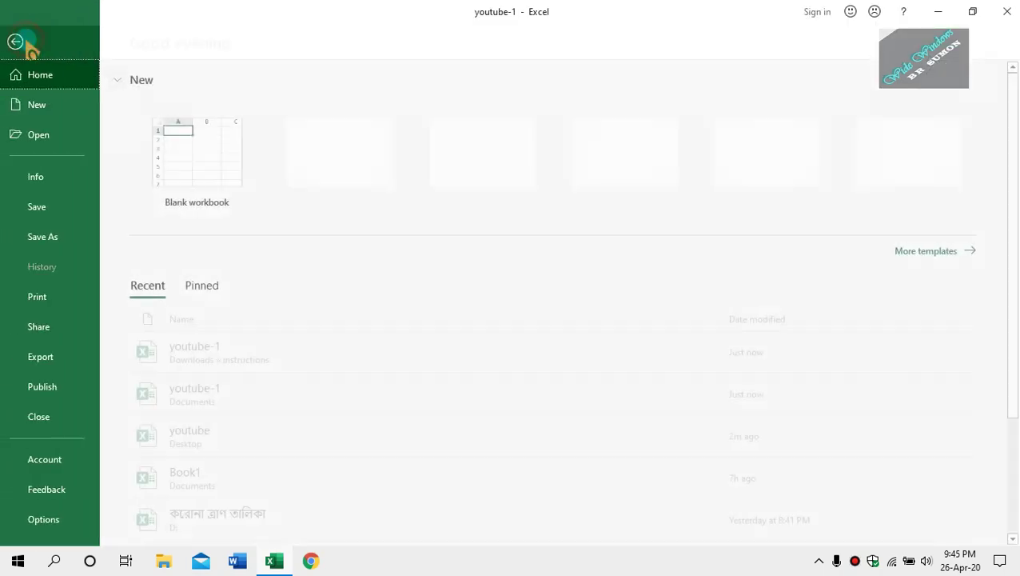
pyautogui.click(36, 175)
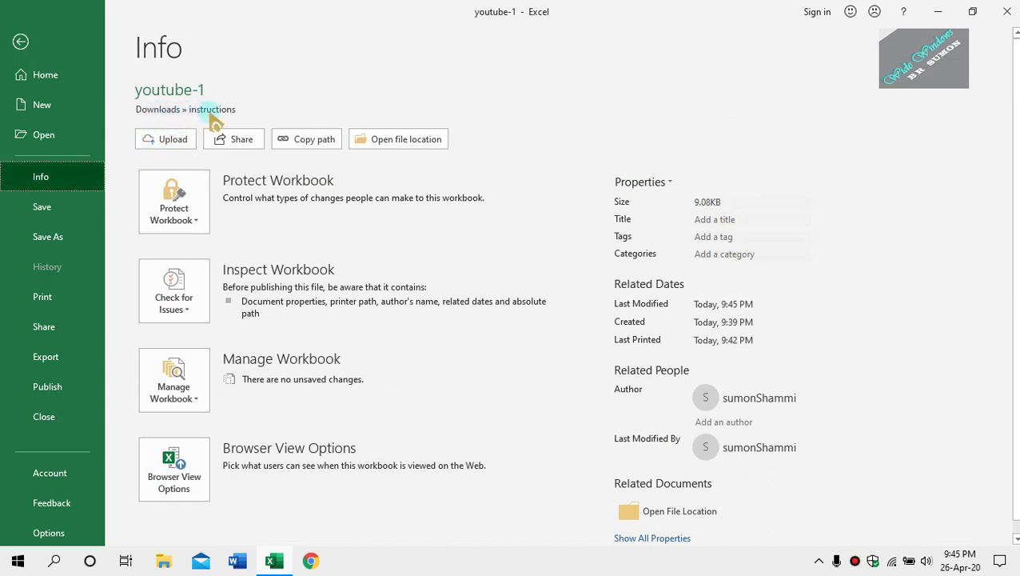
pyautogui.click(164, 562)
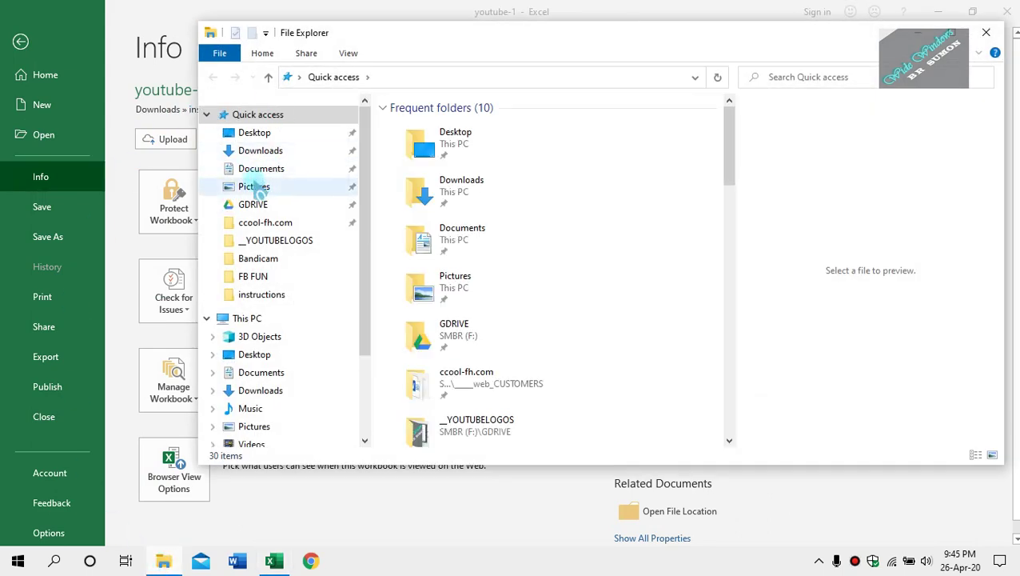
pyautogui.click(262, 151)
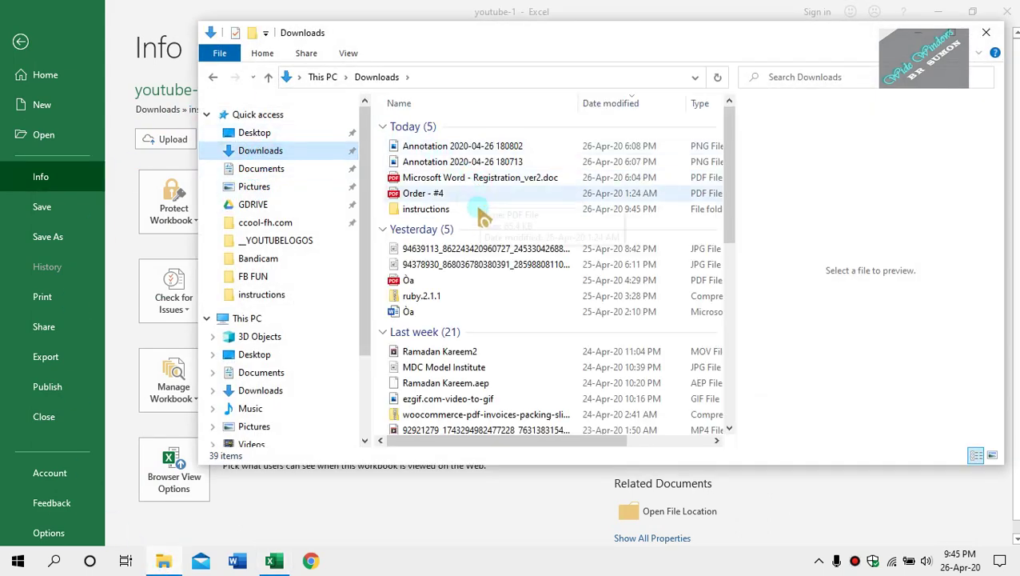
pyautogui.click(462, 209)
pyautogui.doubleClick(462, 210)
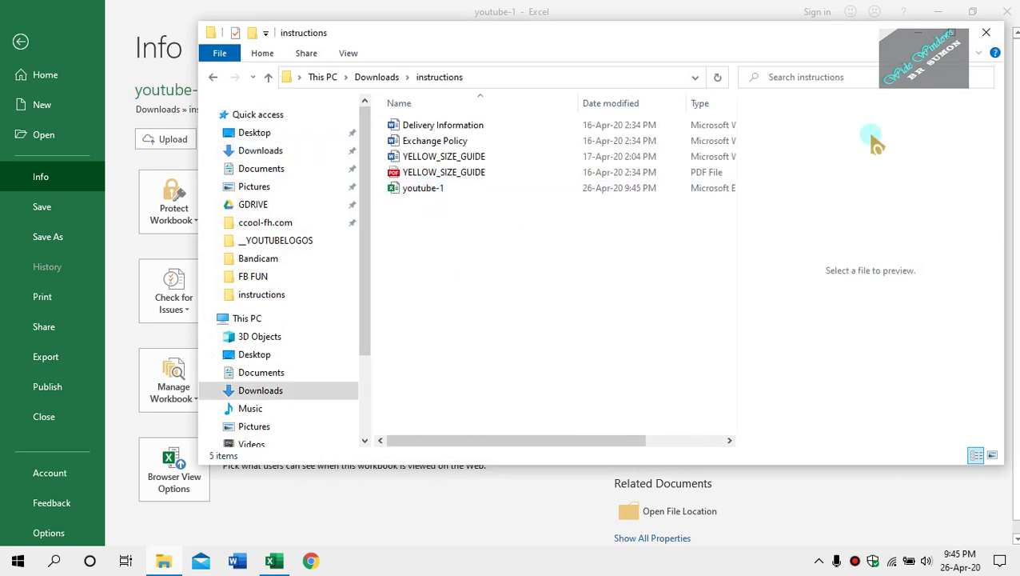
pyautogui.click(985, 34)
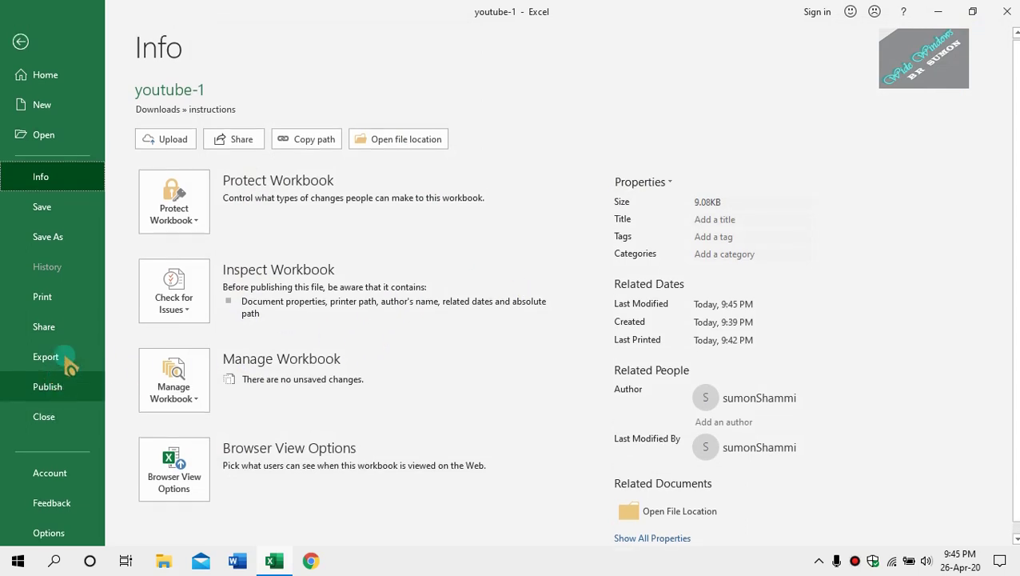
pyautogui.click(21, 42)
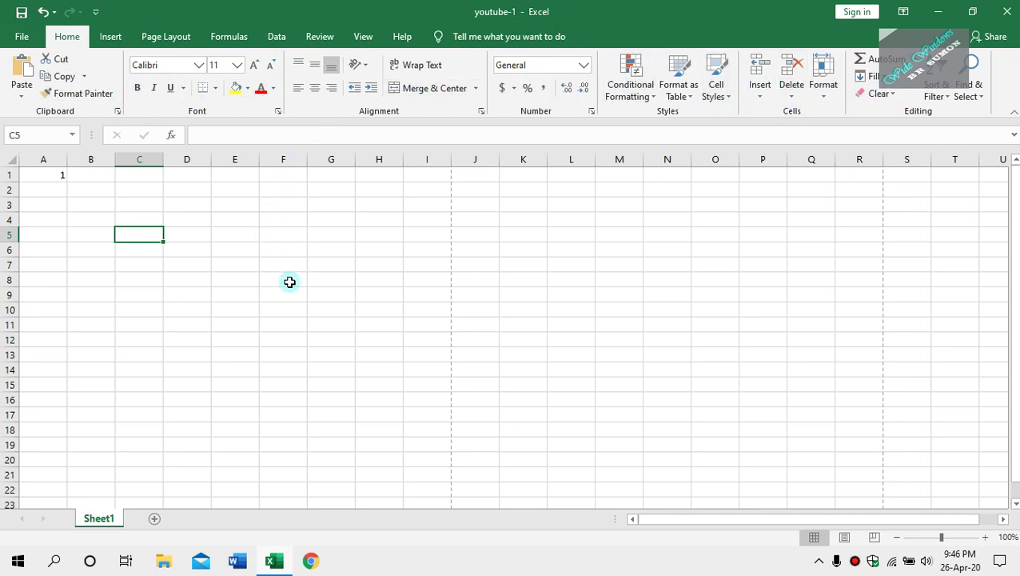
pyautogui.click(272, 246)
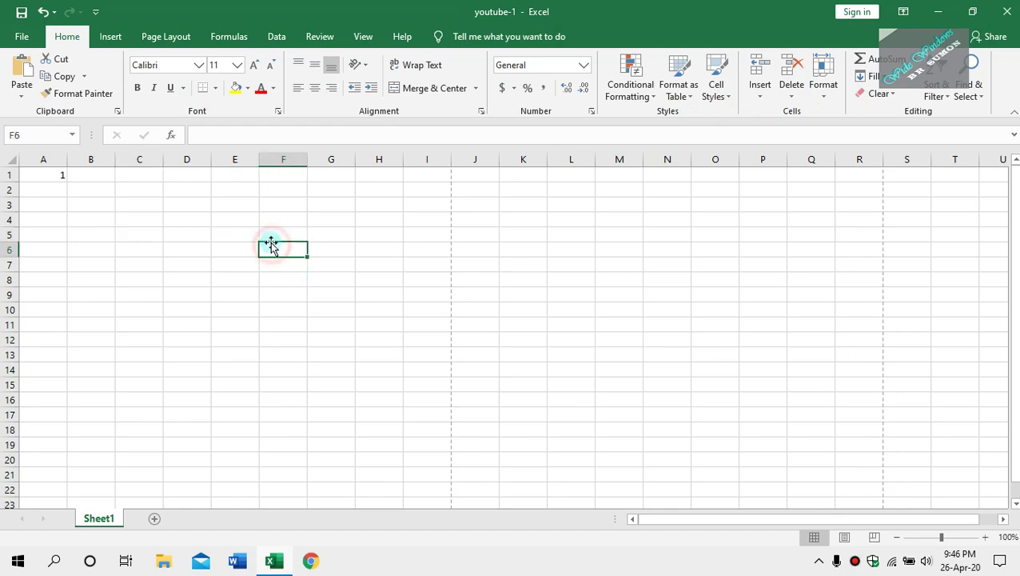
pyautogui.scroll(-2, 244, 252)
pyautogui.scroll(2, 251, 259)
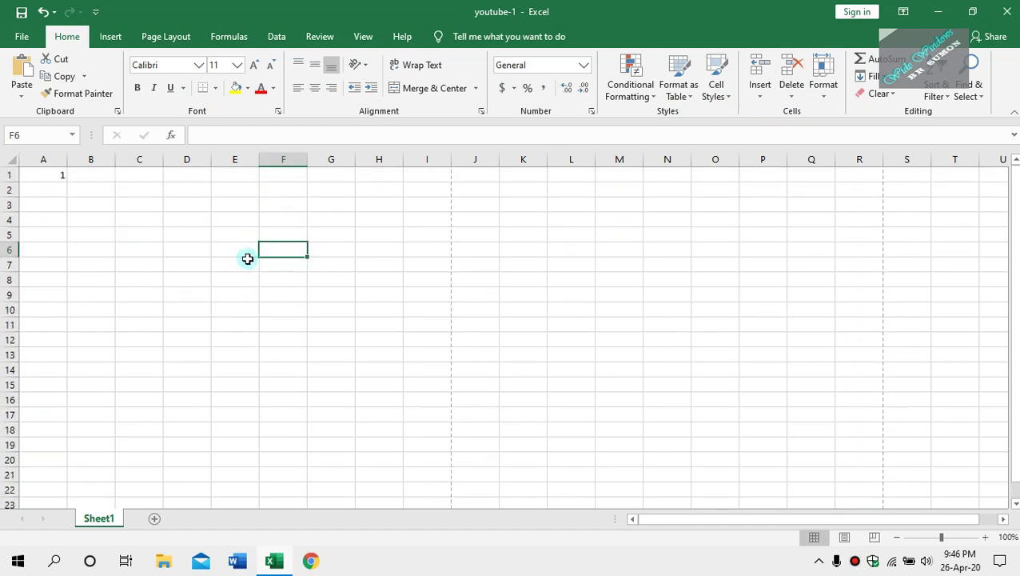
pyautogui.scroll(-10, 248, 258)
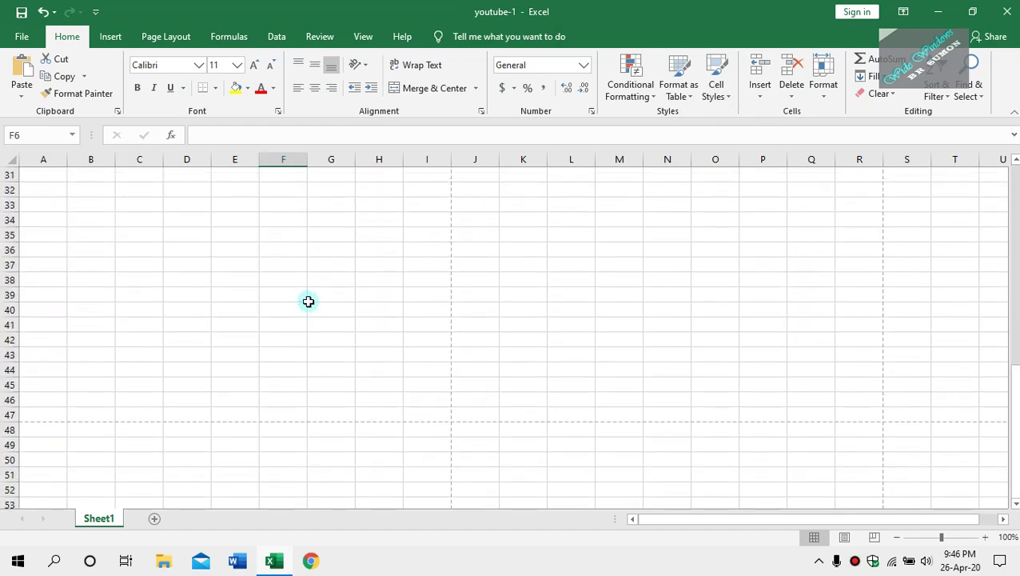
pyautogui.scroll(10, 309, 302)
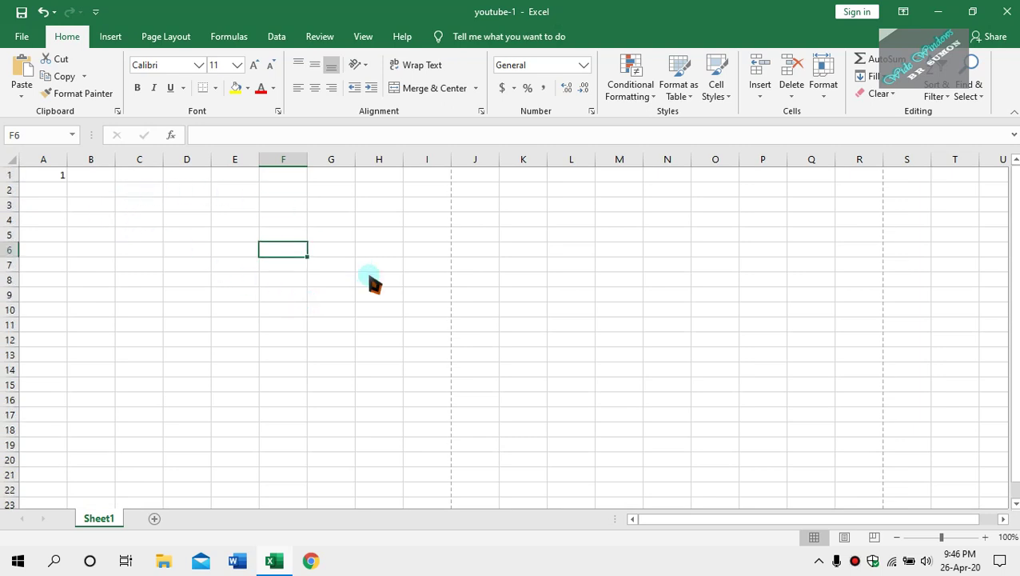
pyautogui.scroll(4, 372, 281)
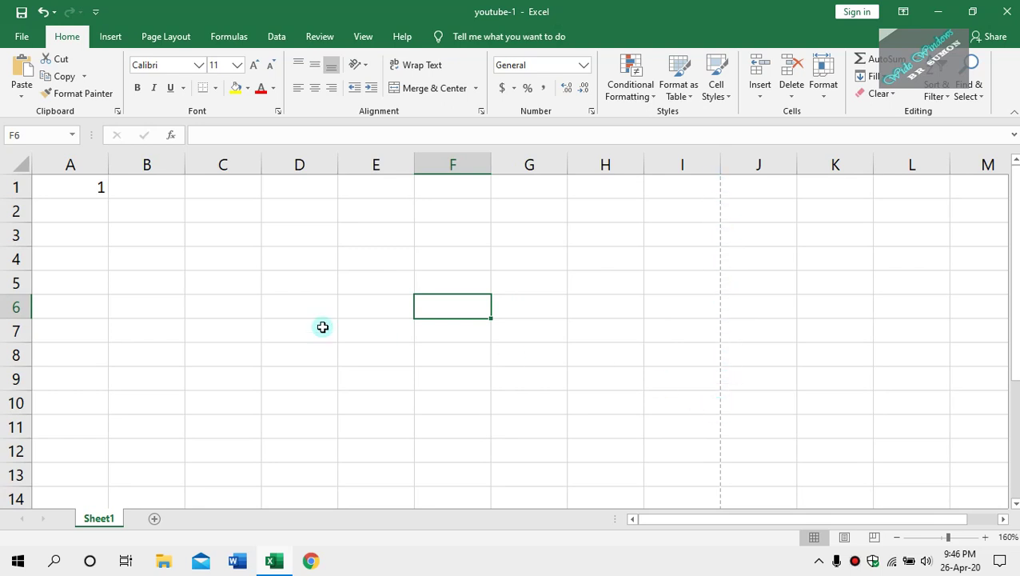
pyautogui.click(67, 209)
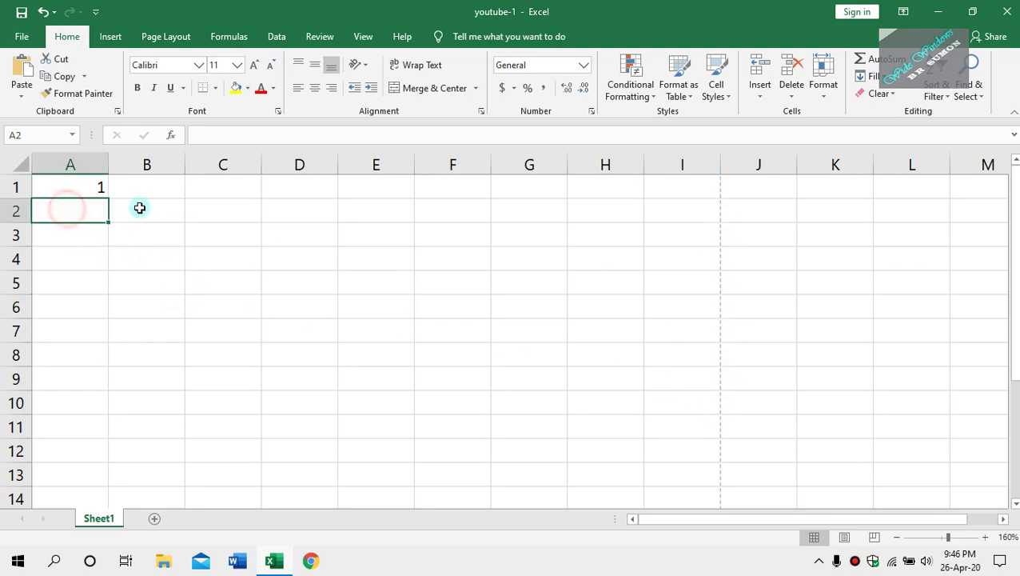
pyautogui.click(145, 208)
pyautogui.click(223, 208)
pyautogui.click(296, 208)
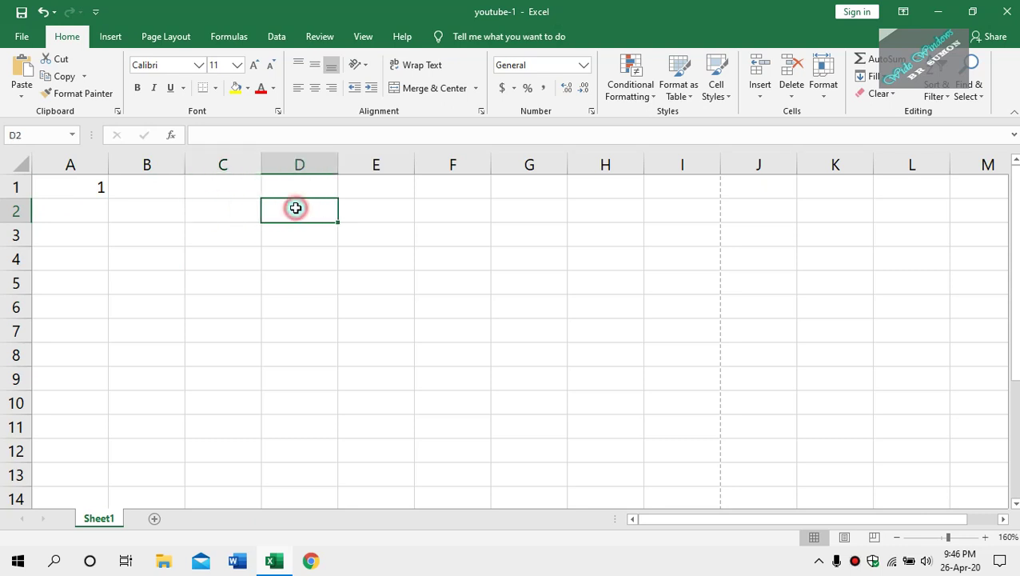
pyautogui.click(57, 210)
pyautogui.moveTo(107, 210); pyautogui.dragTo(274, 211)
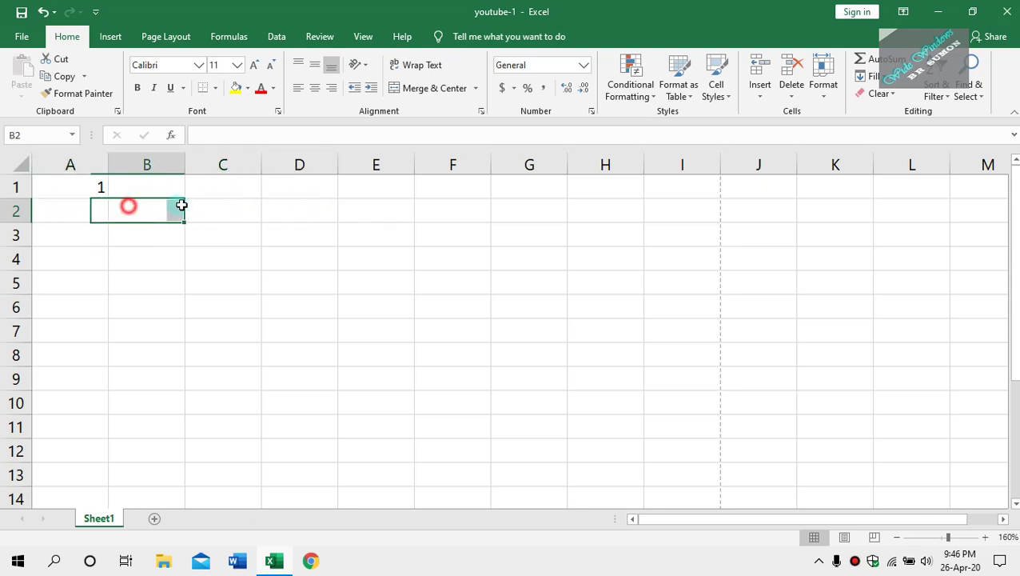
pyautogui.moveTo(127, 206); pyautogui.dragTo(266, 204)
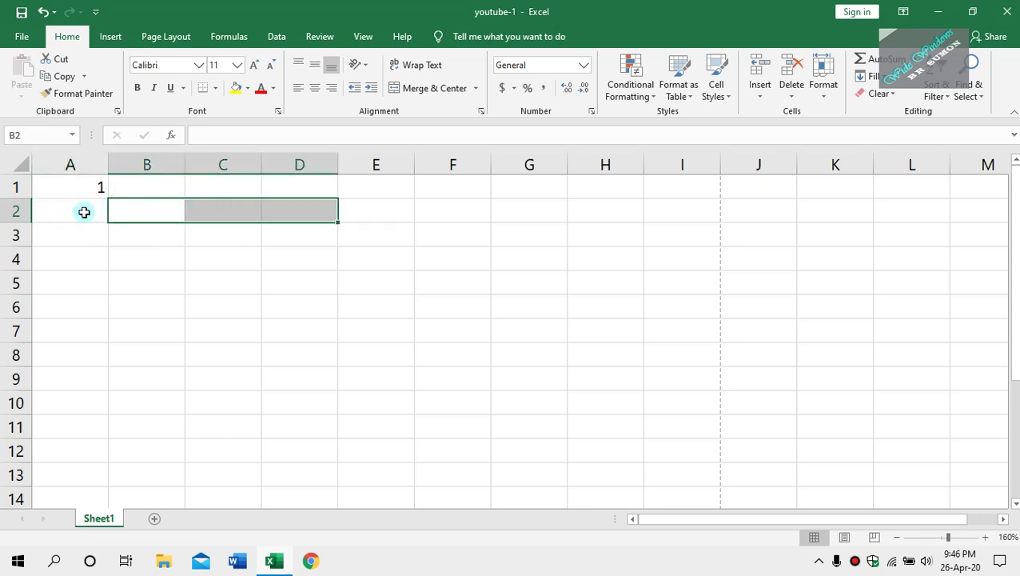
pyautogui.moveTo(140, 209); pyautogui.dragTo(149, 399)
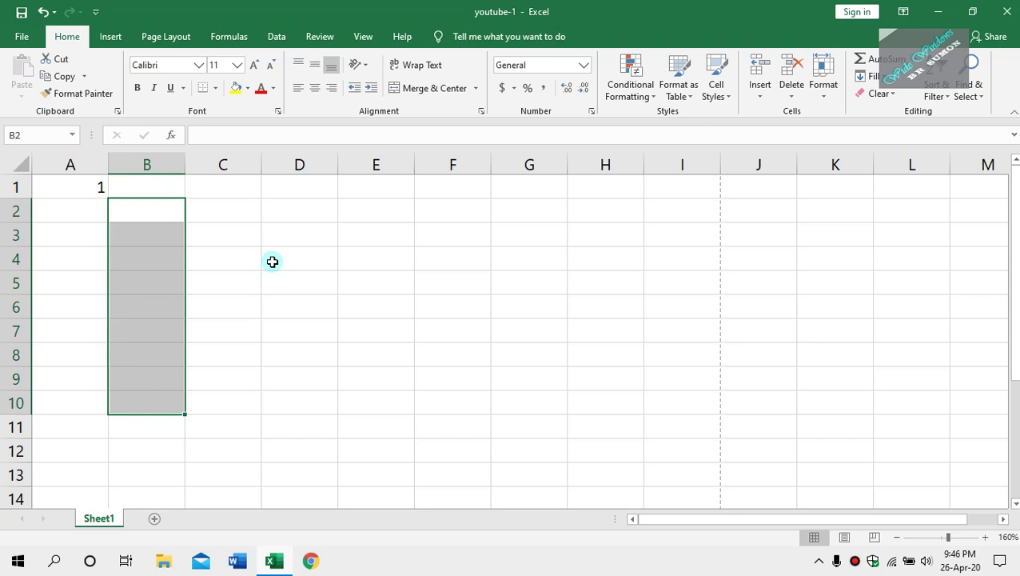
pyautogui.hotkey('ctrl', 'p')
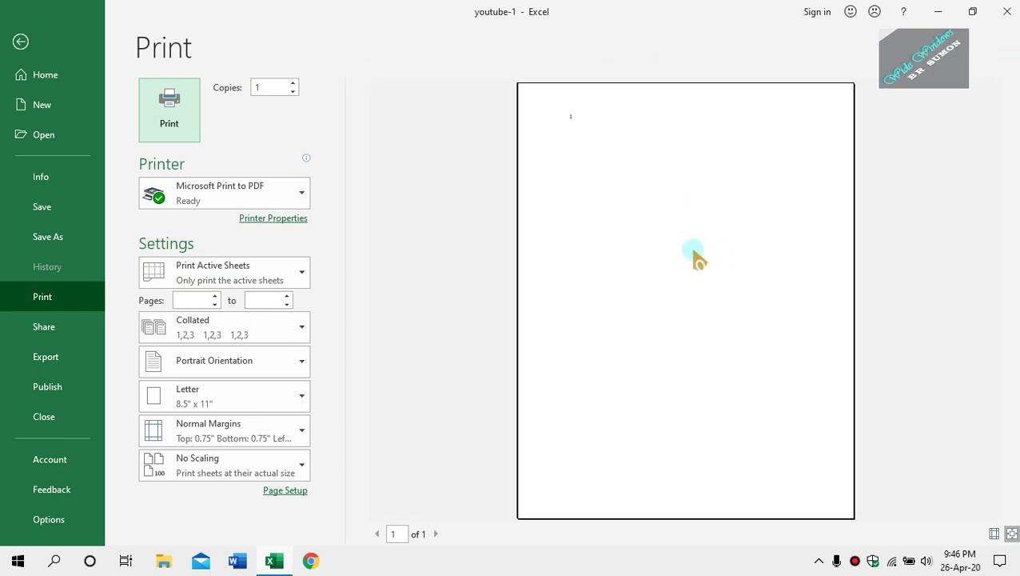
pyautogui.press('Escape')
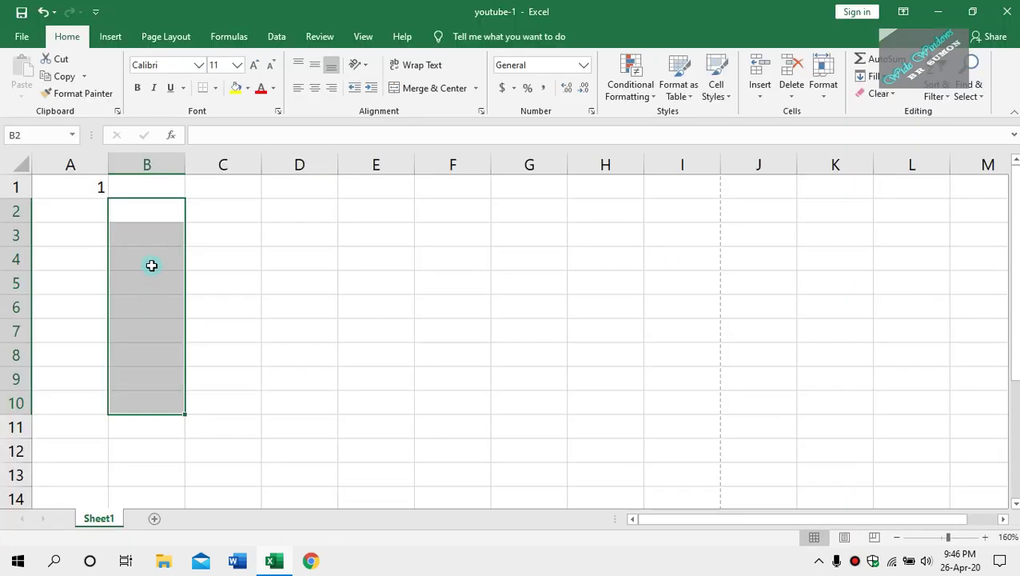
pyautogui.click(219, 217)
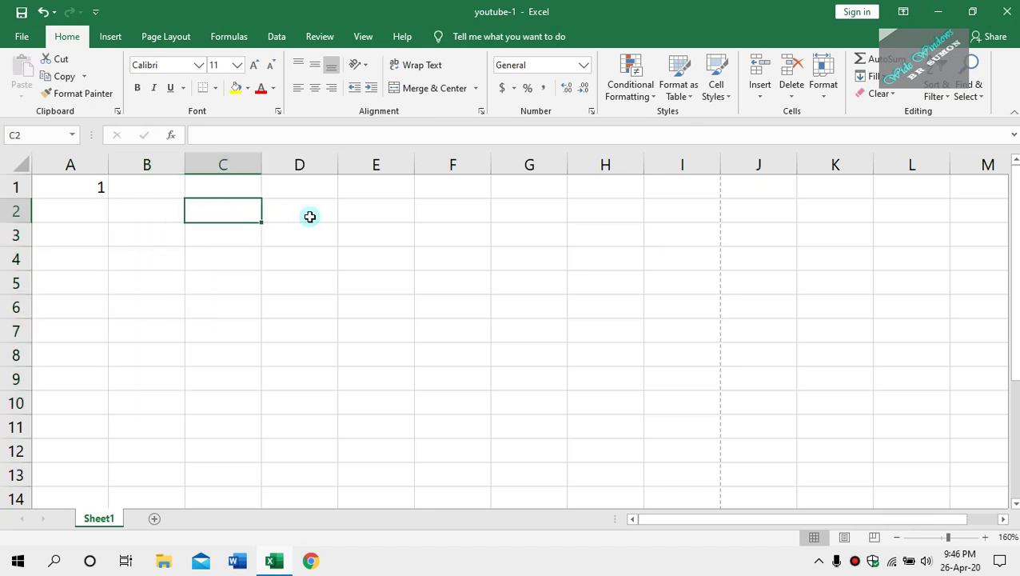
pyautogui.click(310, 216)
pyautogui.click(390, 216)
pyautogui.click(458, 214)
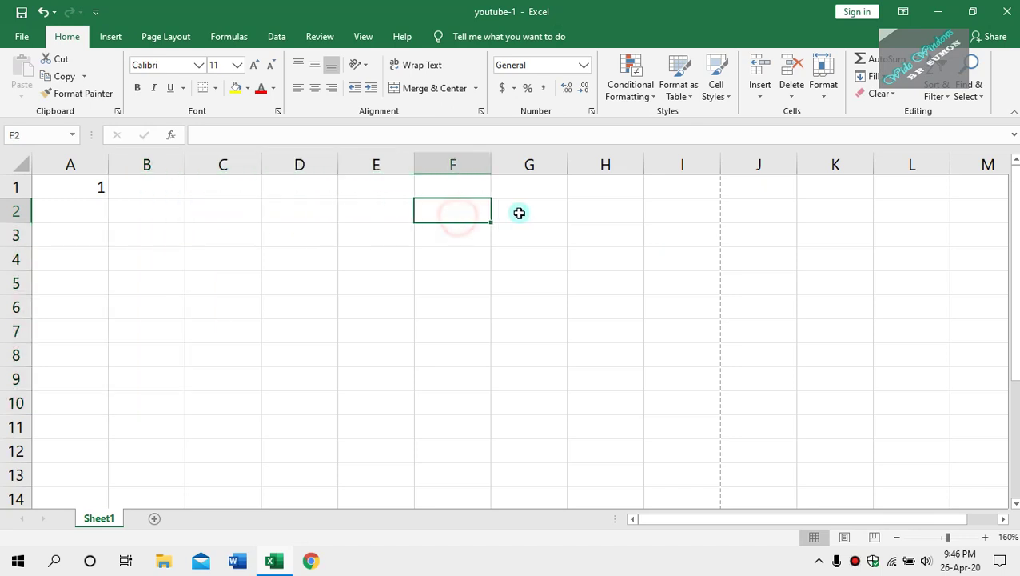
pyautogui.click(522, 213)
pyautogui.click(614, 212)
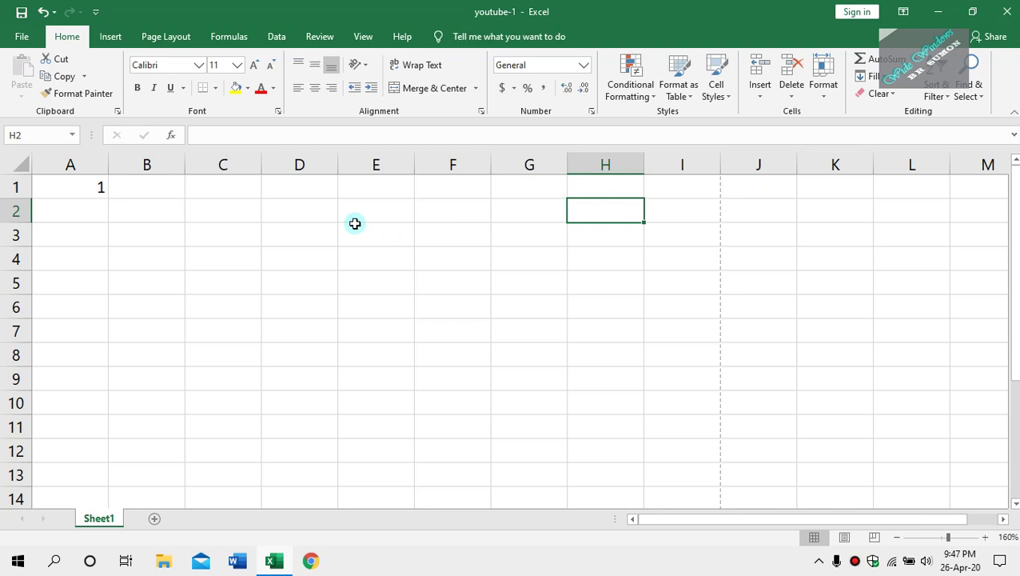
# - Apply All Borders to the range A2:E11, forming a 5-by-10 bordered grid
pyautogui.moveTo(86, 210); pyautogui.dragTo(342, 431)
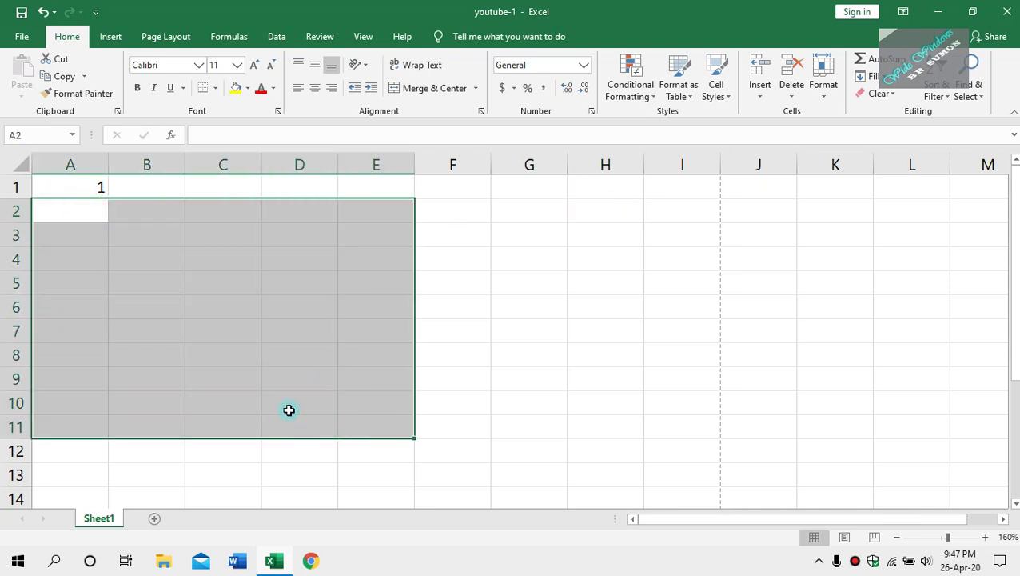
pyautogui.click(112, 38)
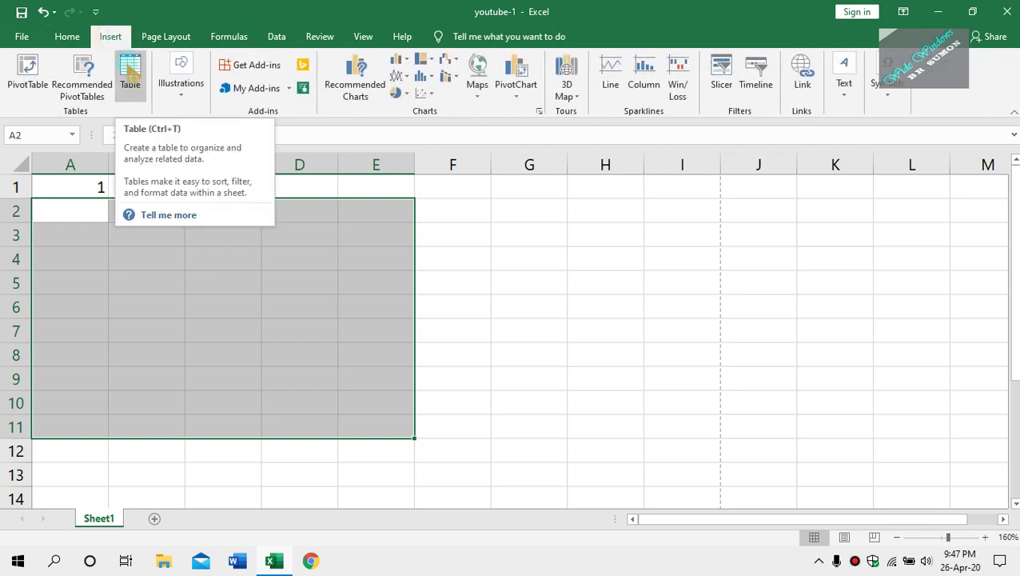
pyautogui.click(66, 38)
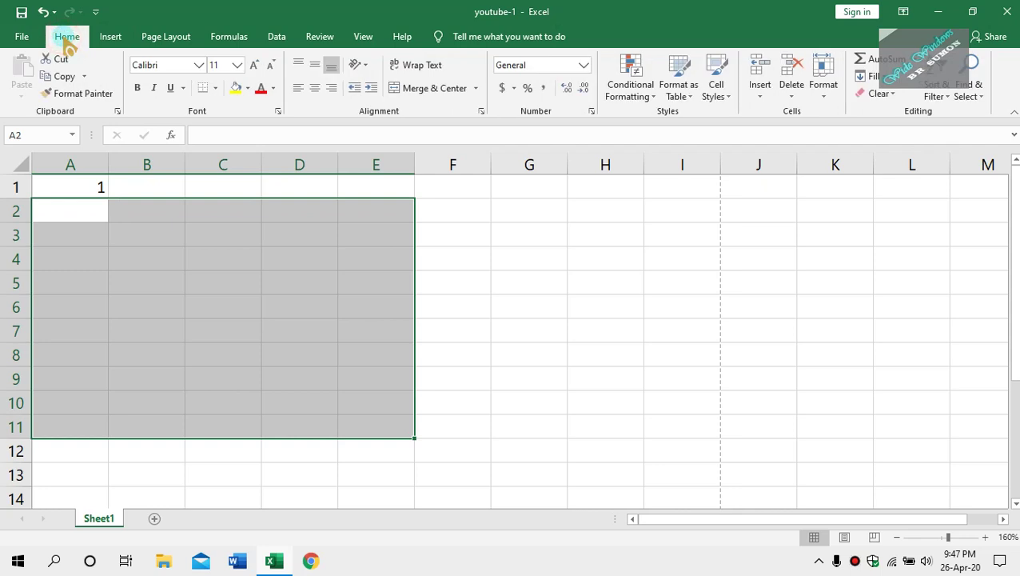
pyautogui.click(217, 90)
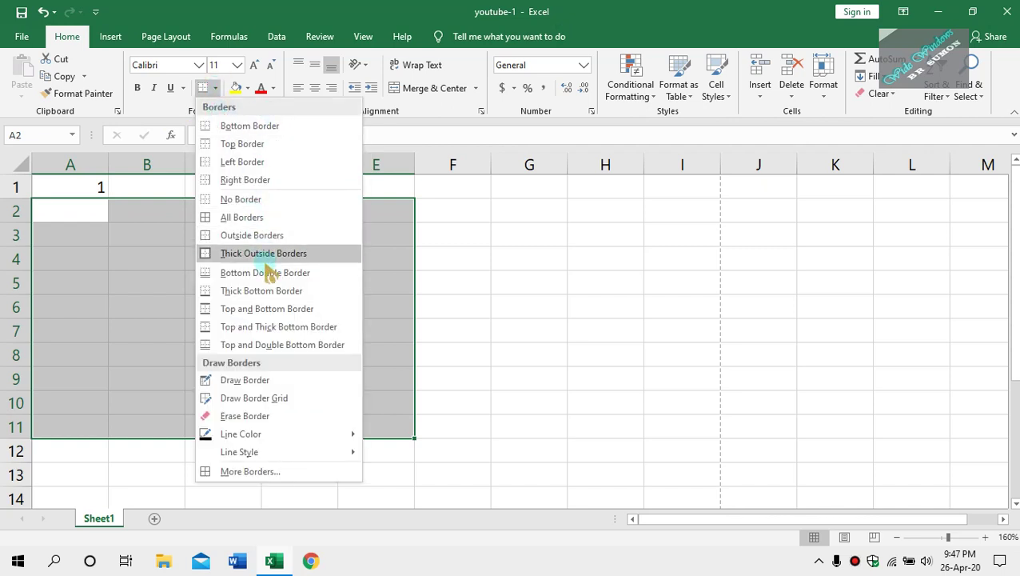
pyautogui.click(240, 219)
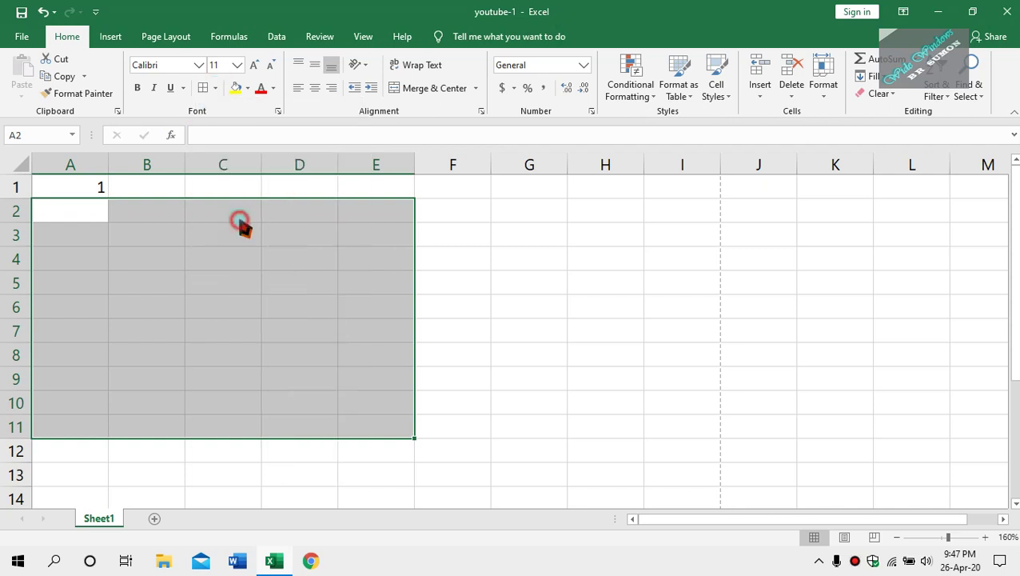
pyautogui.click(458, 258)
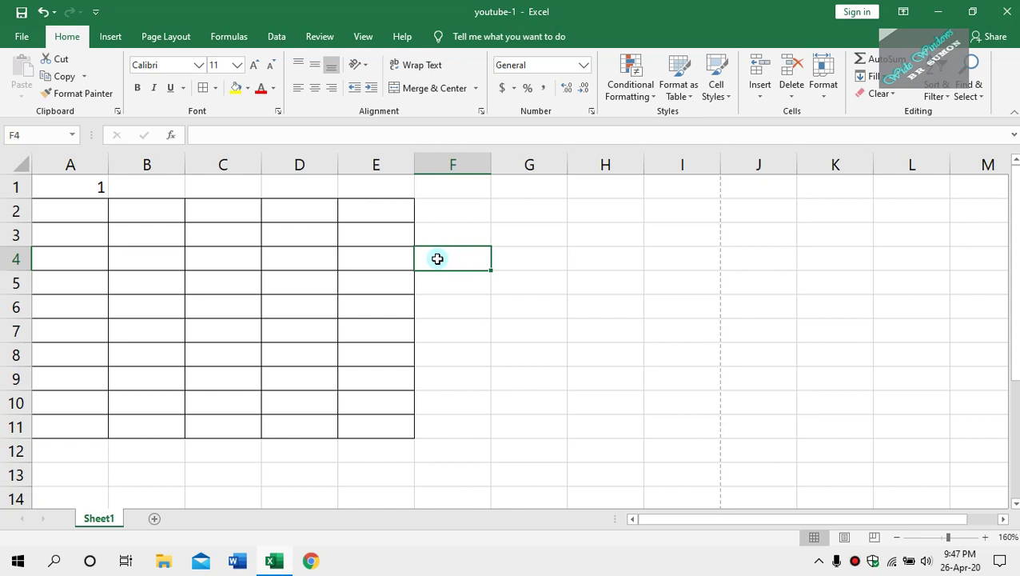
# - Type the note 'ctrl+p' into cell F4
pyautogui.write('ctrl+p')
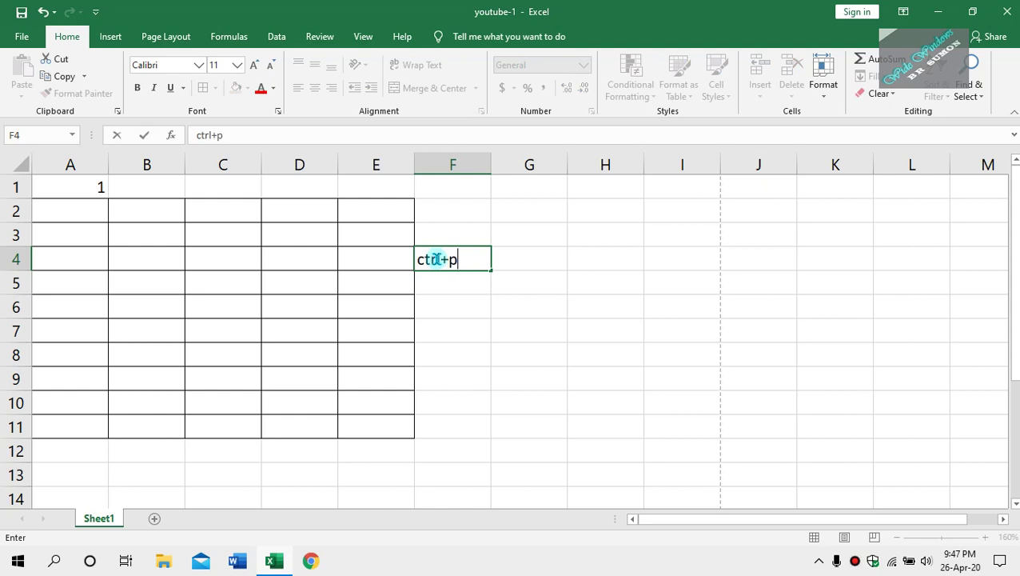
pyautogui.click(453, 317)
pyautogui.click(439, 263)
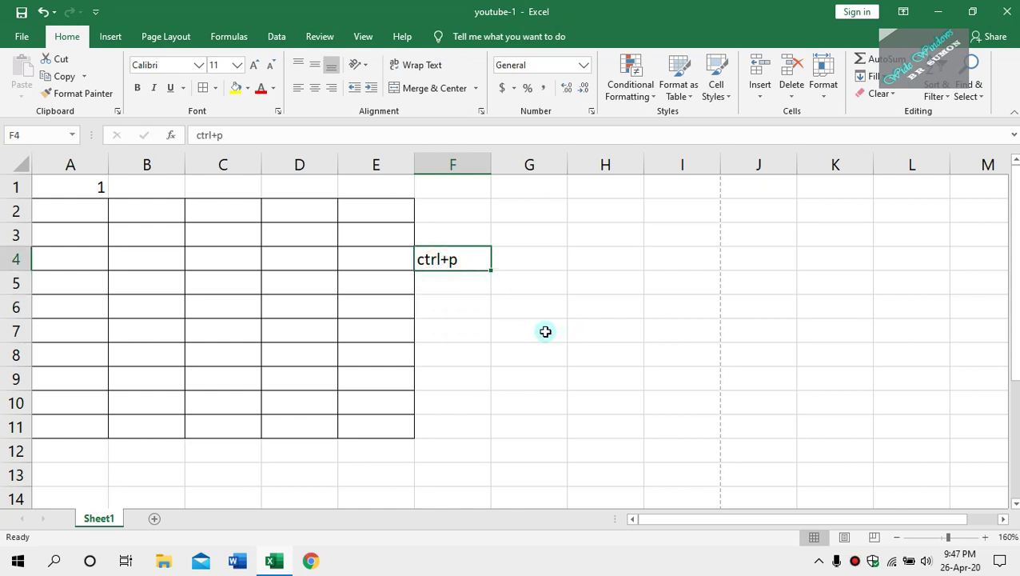
# - Check the bordered table in zoomed print preview, then undo the F4 note and A2:E11 borders
pyautogui.hotkey('ctrl', 'p')
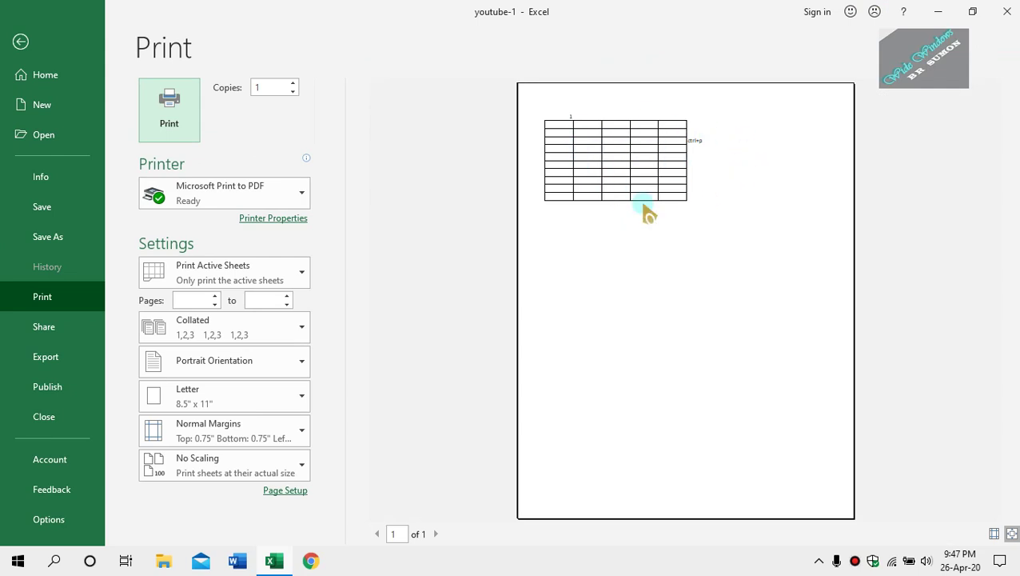
pyautogui.click(660, 280)
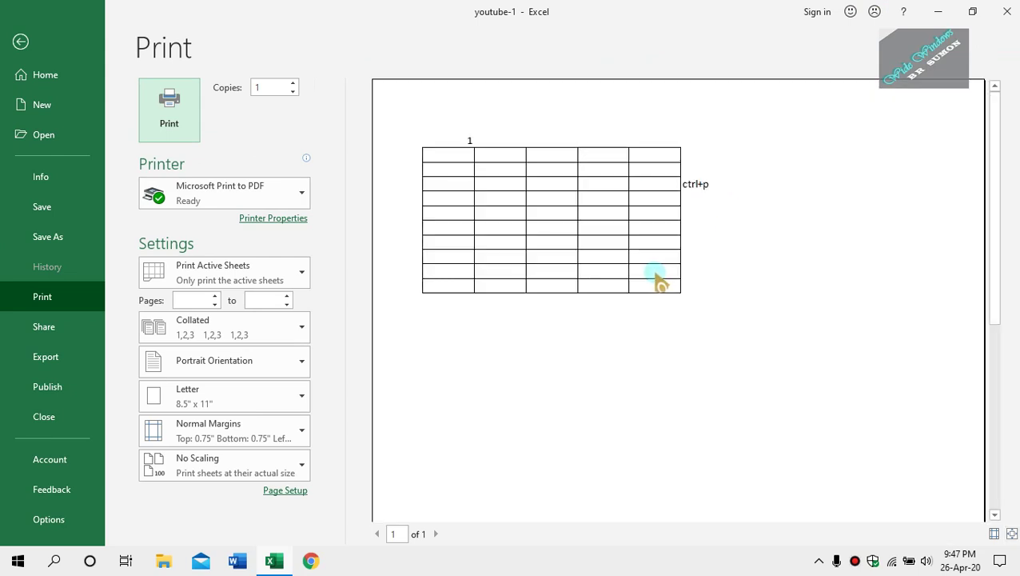
pyautogui.press('Escape')
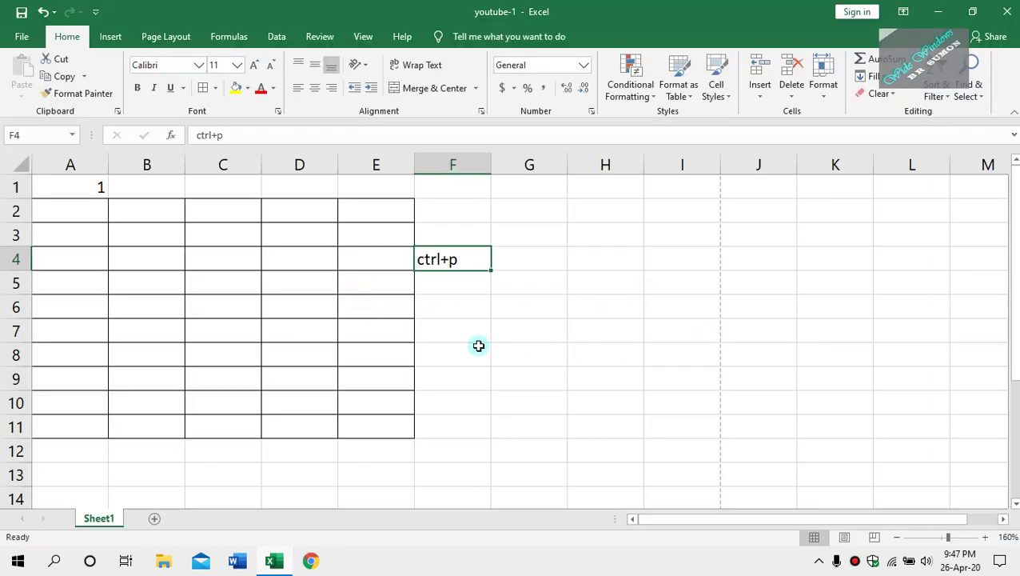
pyautogui.hotkey('ctrl', 'z')
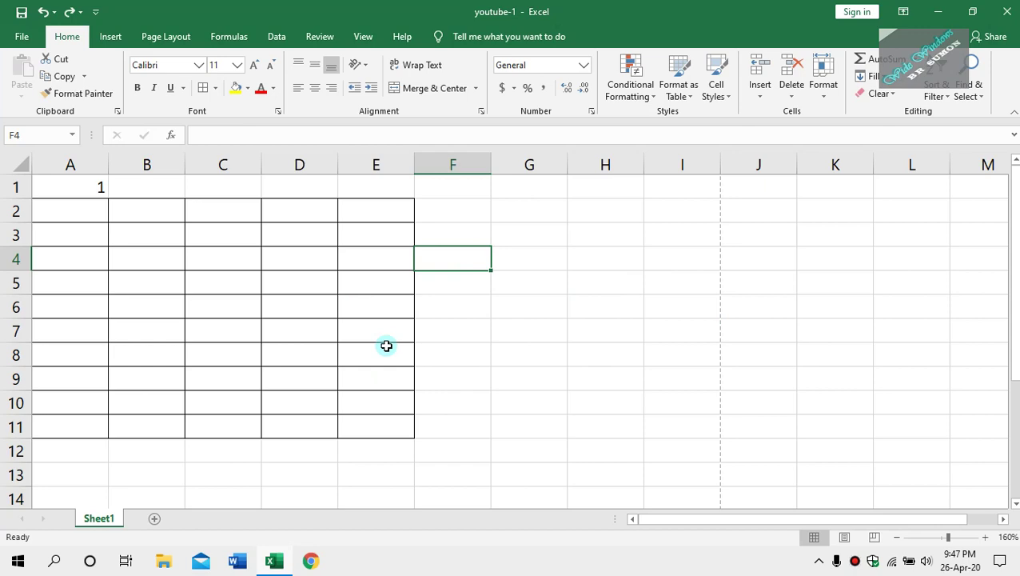
pyautogui.hotkey('ctrl', 'z')
pyautogui.click(604, 300)
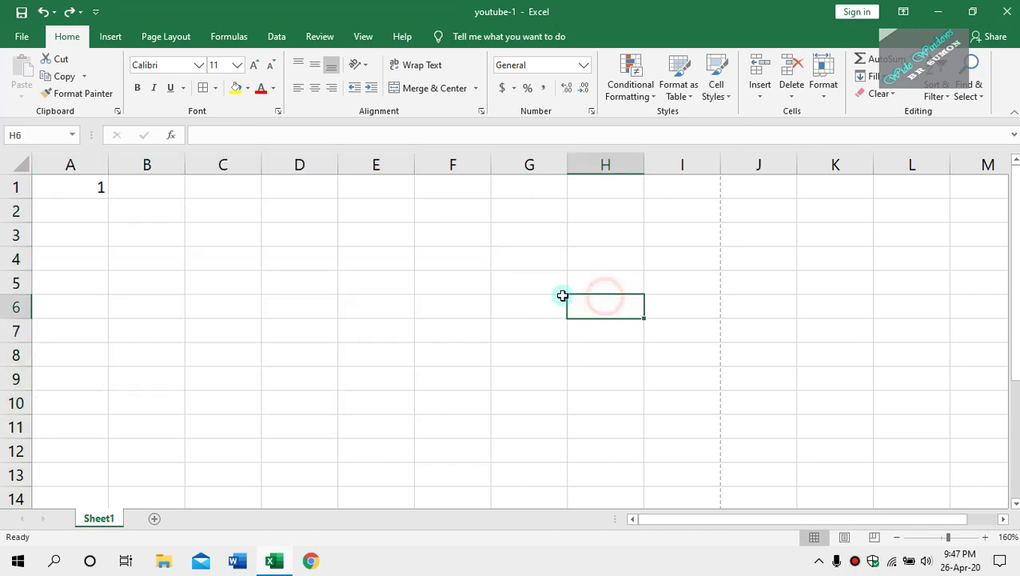
pyautogui.scroll(-1, 547, 286)
pyautogui.scroll(-3, 545, 287)
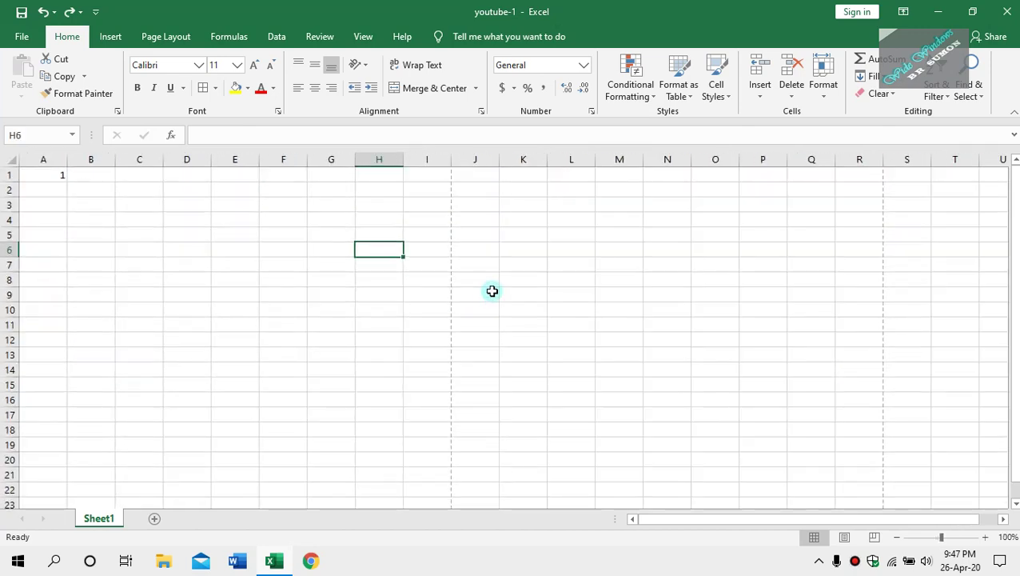
pyautogui.scroll(1, 295, 284)
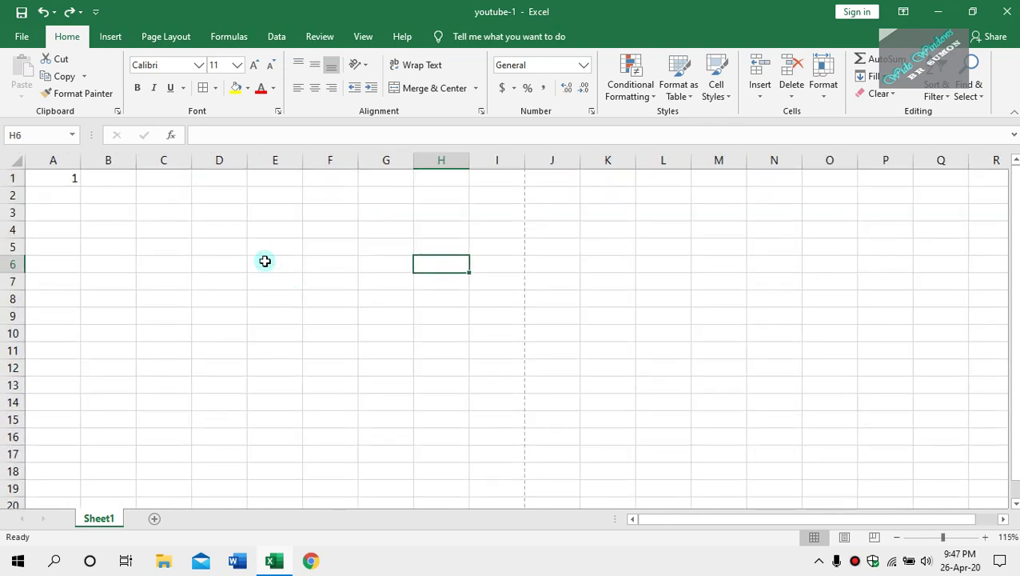
pyautogui.click(367, 37)
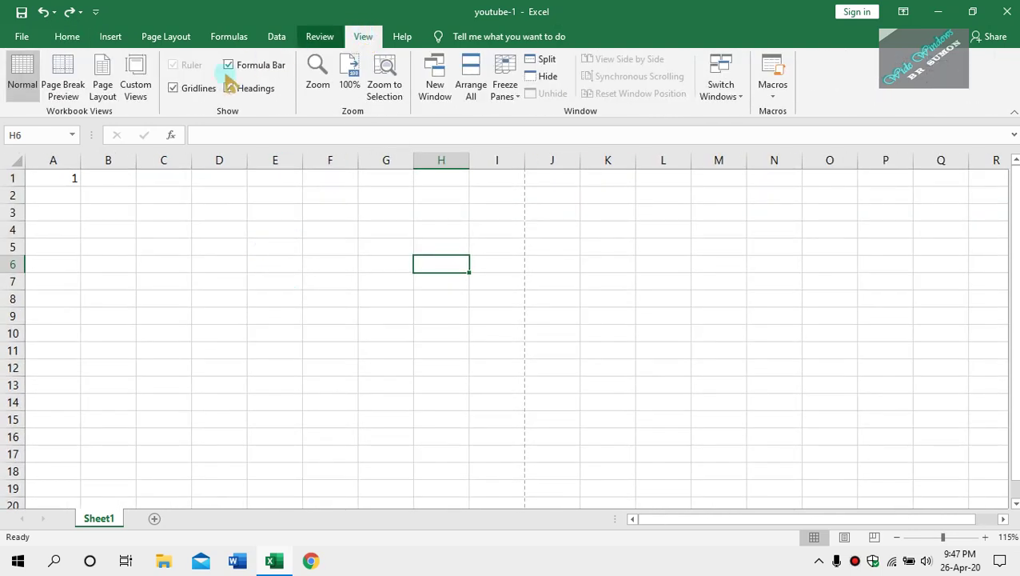
pyautogui.click(192, 90)
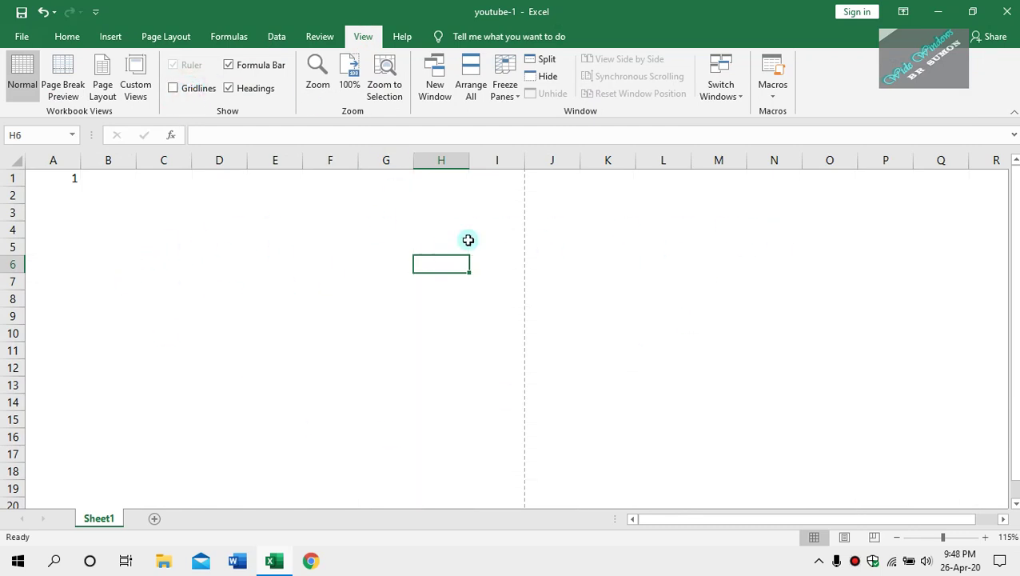
pyautogui.scroll(-12, 356, 298)
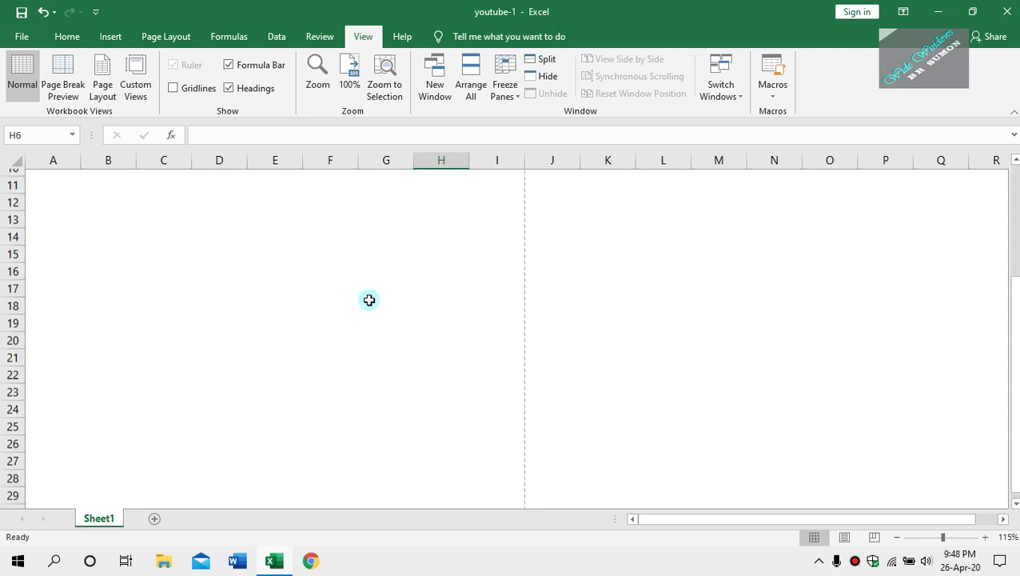
pyautogui.scroll(12, 379, 290)
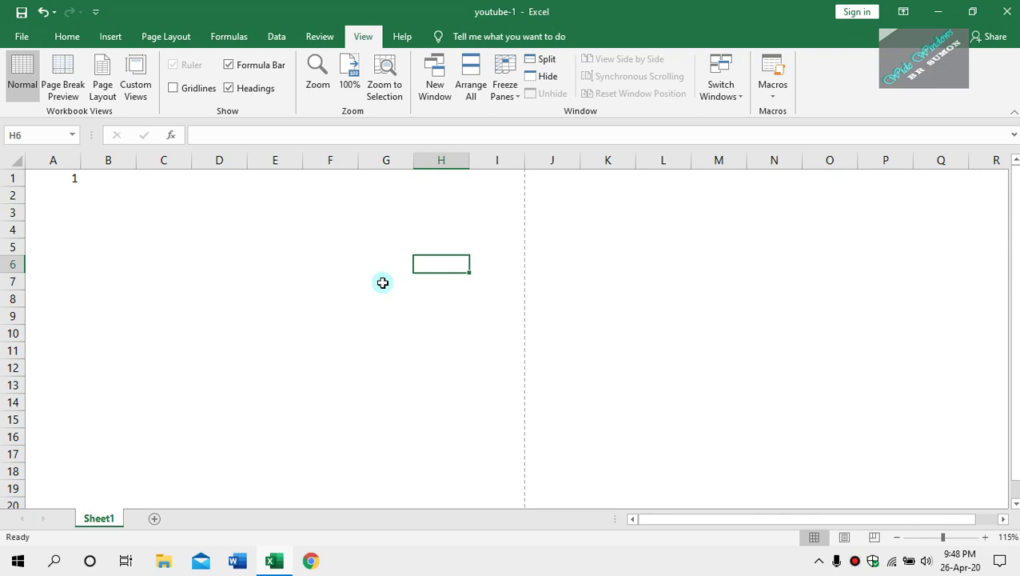
pyautogui.scroll(-3, 382, 283)
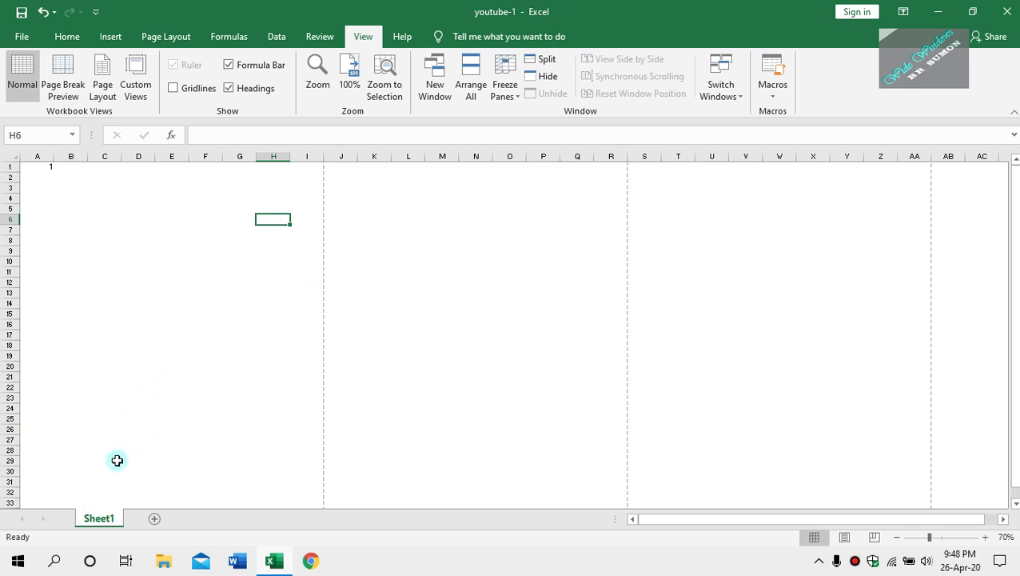
pyautogui.moveTo(95, 518); pyautogui.dragTo(182, 524)
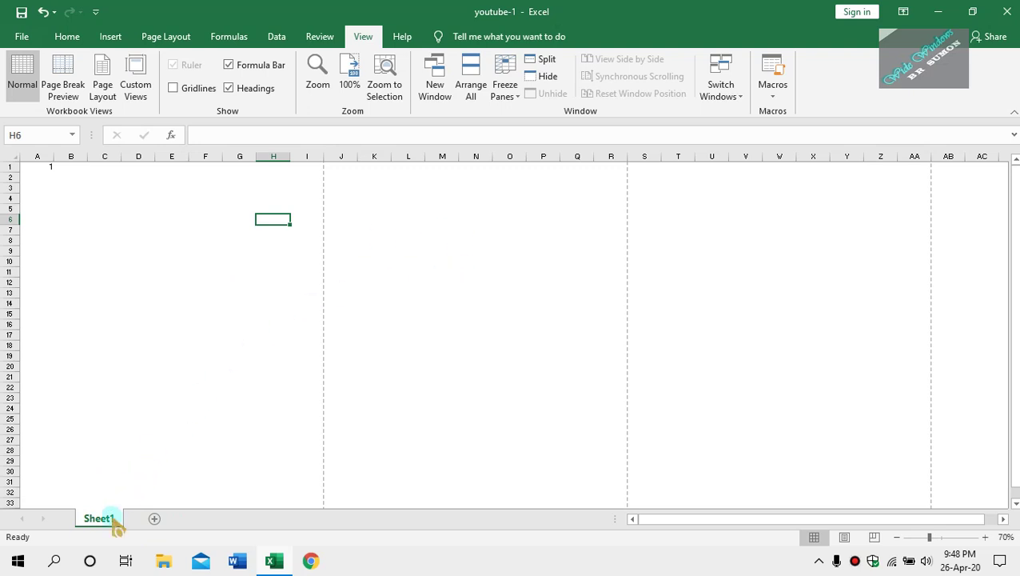
pyautogui.moveTo(95, 520); pyautogui.dragTo(158, 526)
# - Add a blank Sheet2 and view it in Page Layout view with page header areas
pyautogui.click(154, 520)
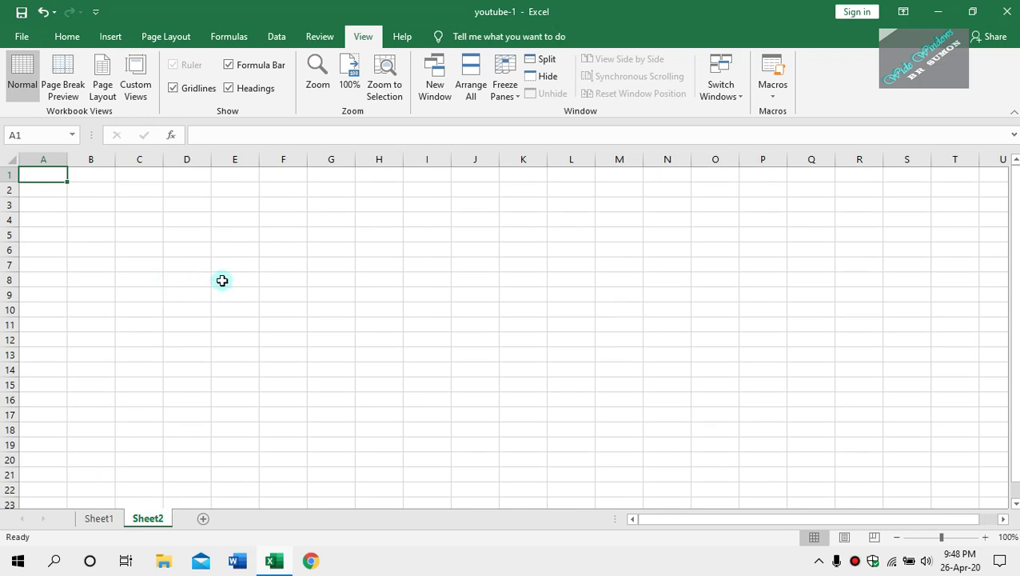
pyautogui.click(845, 538)
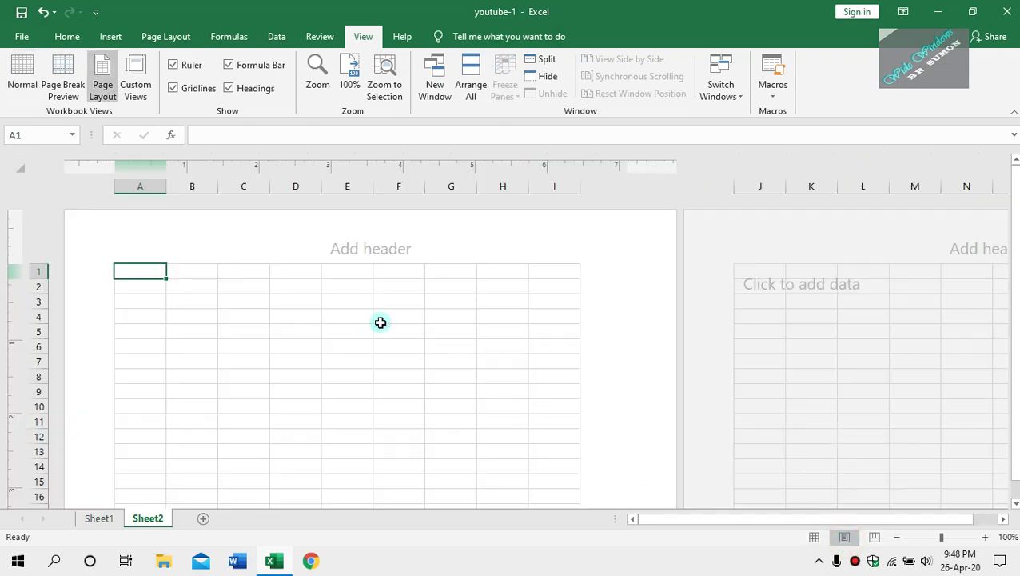
pyautogui.scroll(-5, 816, 346)
pyautogui.keyDown('ctrl'); pyautogui.scroll(-4, 520, 317); pyautogui.keyUp('ctrl')
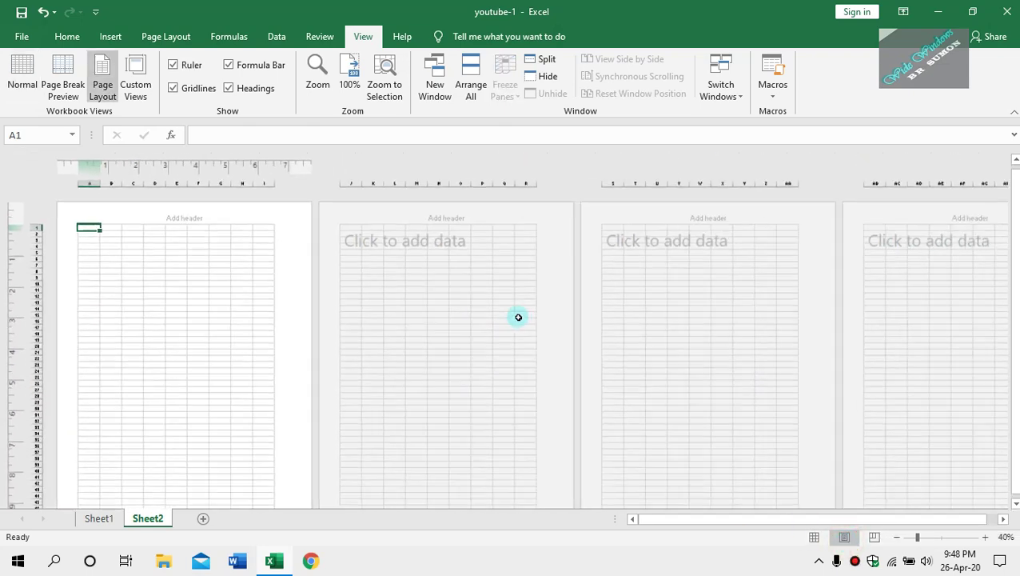
pyautogui.keyDown('ctrl'); pyautogui.scroll(-2, 521, 322); pyautogui.keyUp('ctrl')
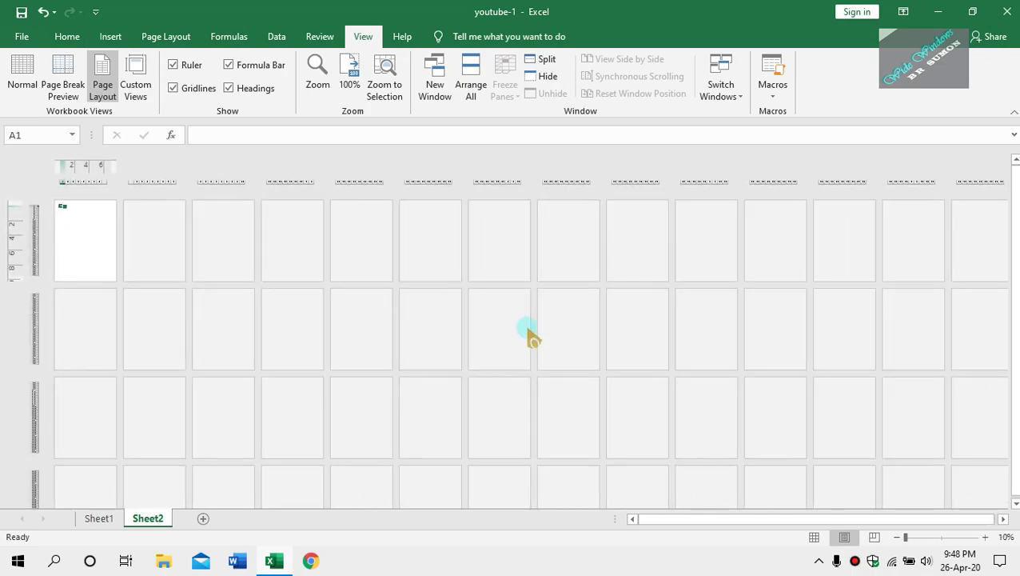
pyautogui.keyDown('ctrl'); pyautogui.scroll(3, 528, 332); pyautogui.keyUp('ctrl')
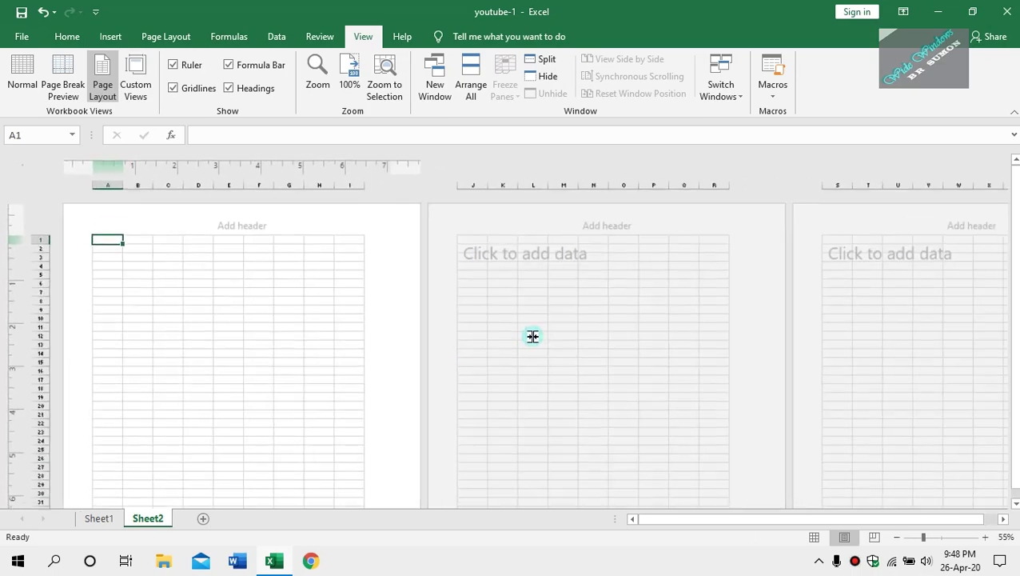
pyautogui.keyDown('ctrl'); pyautogui.scroll(-2, 532, 339); pyautogui.keyUp('ctrl')
pyautogui.keyDown('ctrl'); pyautogui.scroll(-2, 532, 340); pyautogui.keyUp('ctrl')
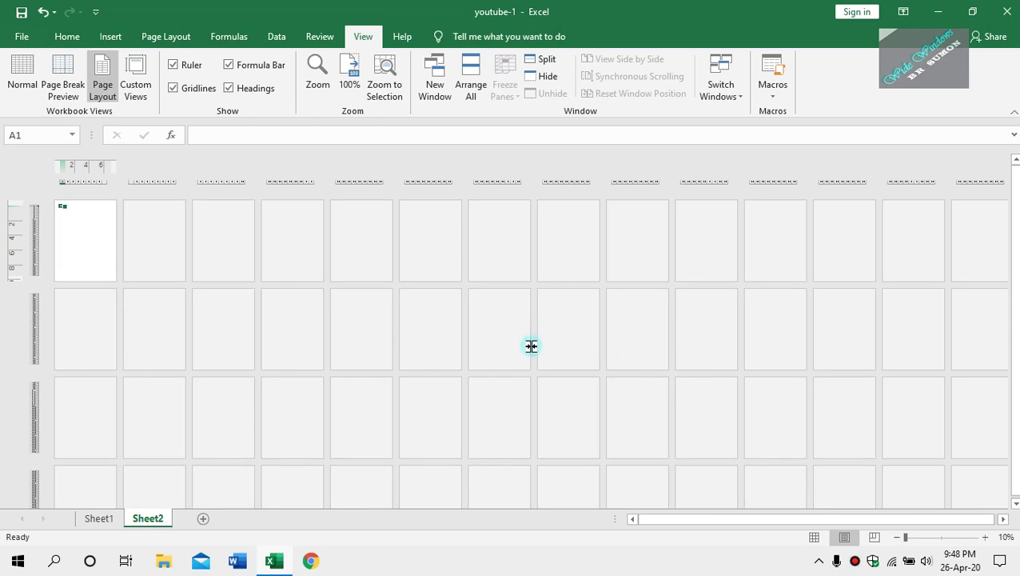
pyautogui.keyDown('ctrl'); pyautogui.scroll(6, 534, 352); pyautogui.keyUp('ctrl')
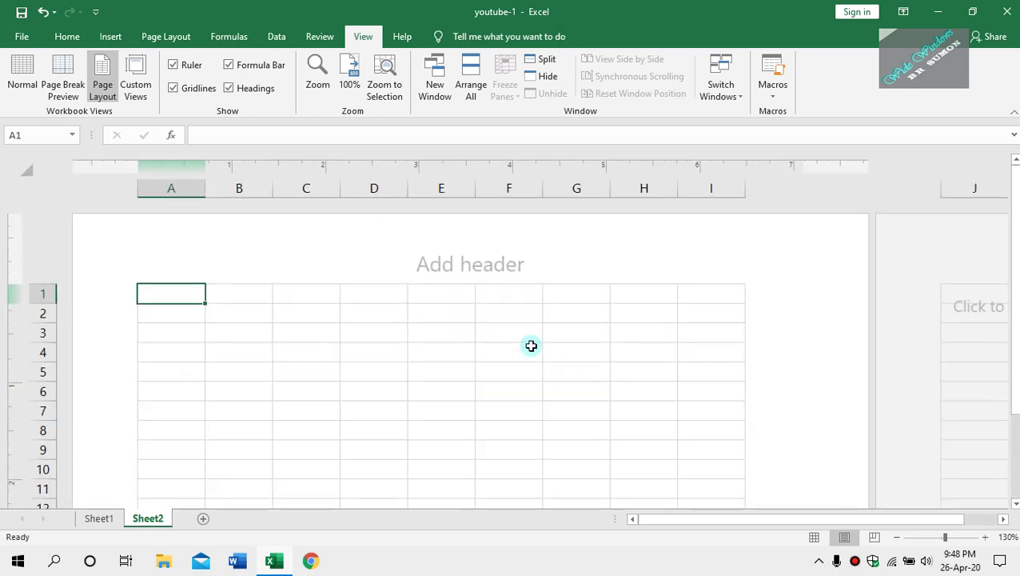
# - Return to Sheet1, then delete the Sheet2 tab from the youtube-1 workbook
pyautogui.click(97, 521)
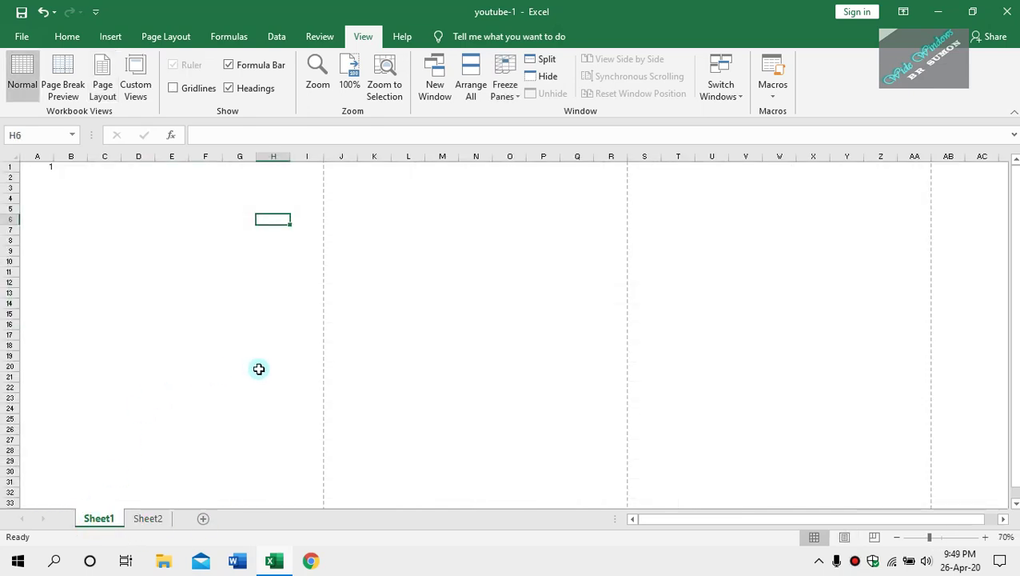
pyautogui.keyDown('ctrl'); pyautogui.scroll(-1, 414, 346); pyautogui.keyUp('ctrl')
pyautogui.keyDown('ctrl'); pyautogui.scroll(-2, 415, 346); pyautogui.keyUp('ctrl')
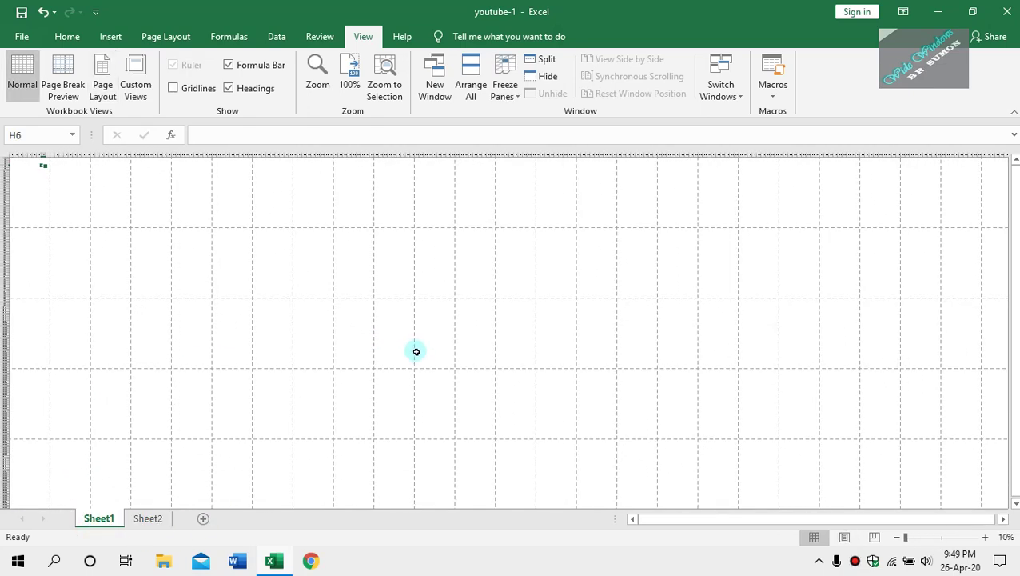
pyautogui.keyDown('ctrl'); pyautogui.scroll(3, 424, 365); pyautogui.keyUp('ctrl')
pyautogui.keyDown('ctrl'); pyautogui.scroll(1, 423, 364); pyautogui.keyUp('ctrl')
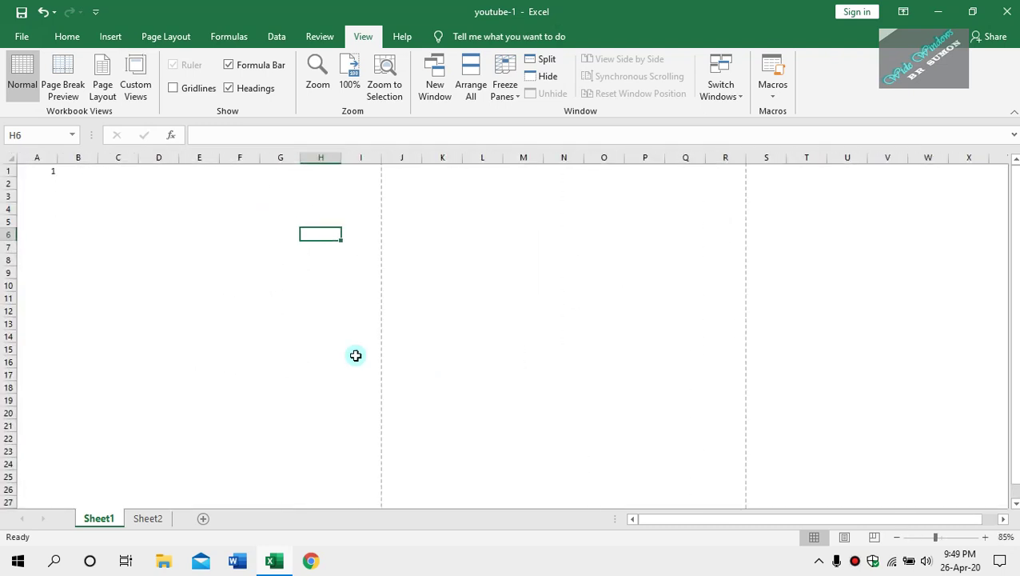
pyautogui.click(144, 518)
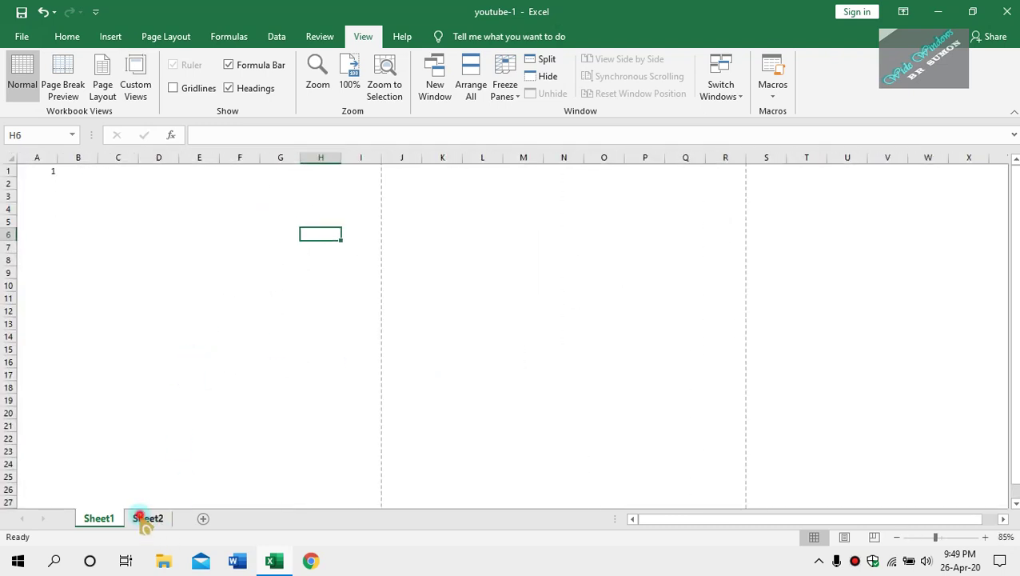
pyautogui.rightClick(142, 519)
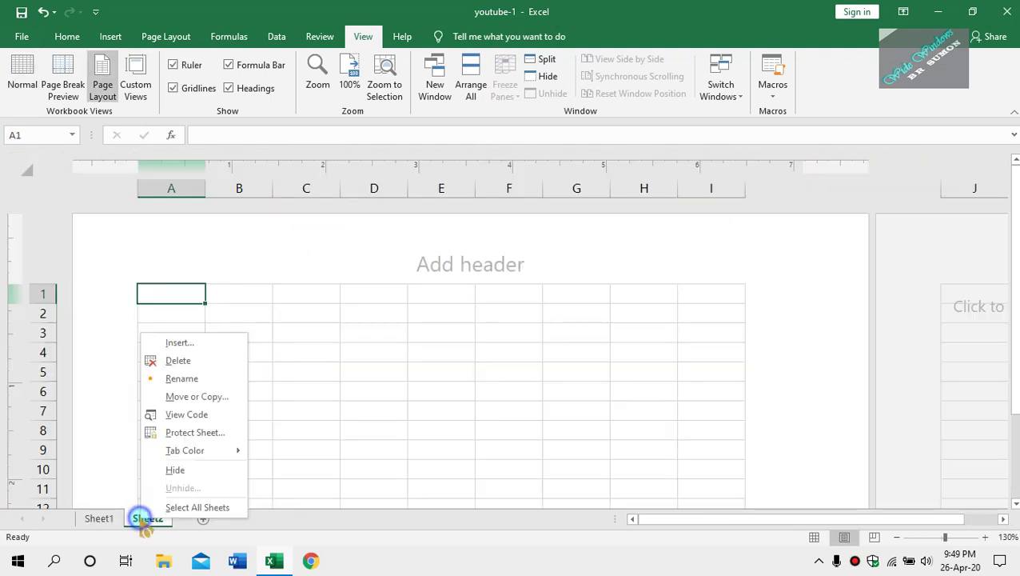
pyautogui.click(182, 361)
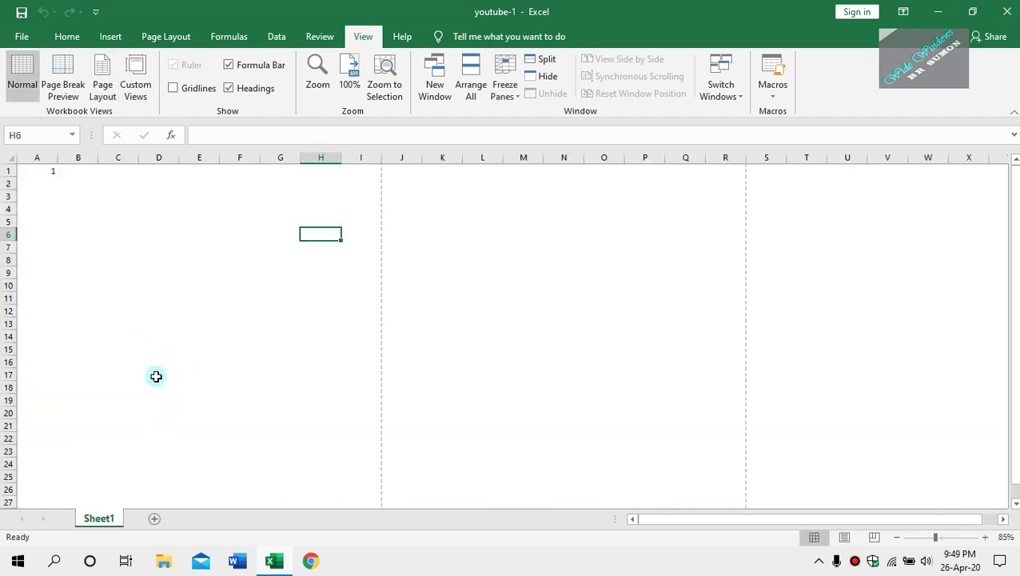
pyautogui.scroll(-2, 204, 331)
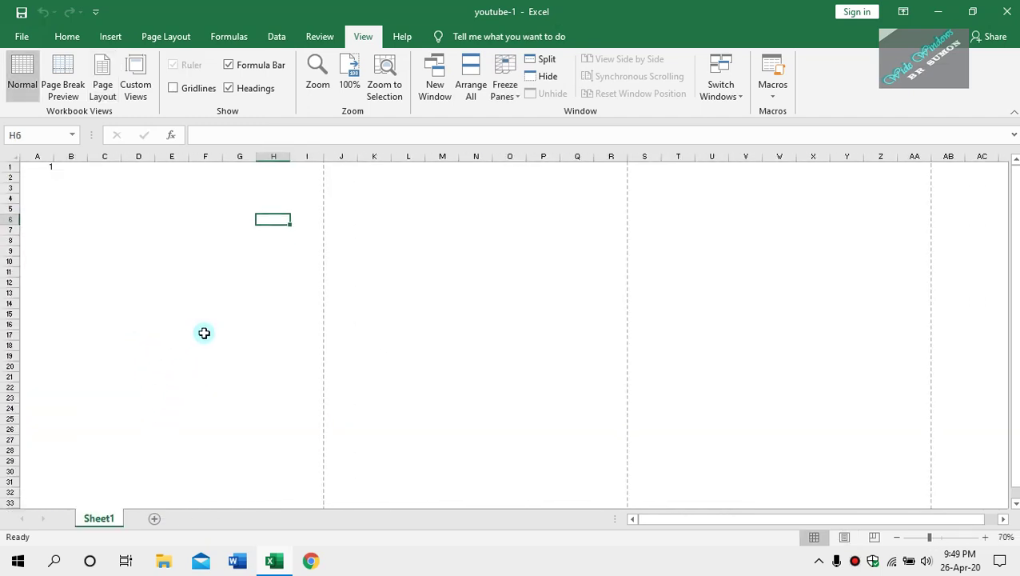
# - Enter 1 in cell D15 and 2 in cell L16
pyautogui.click(154, 255)
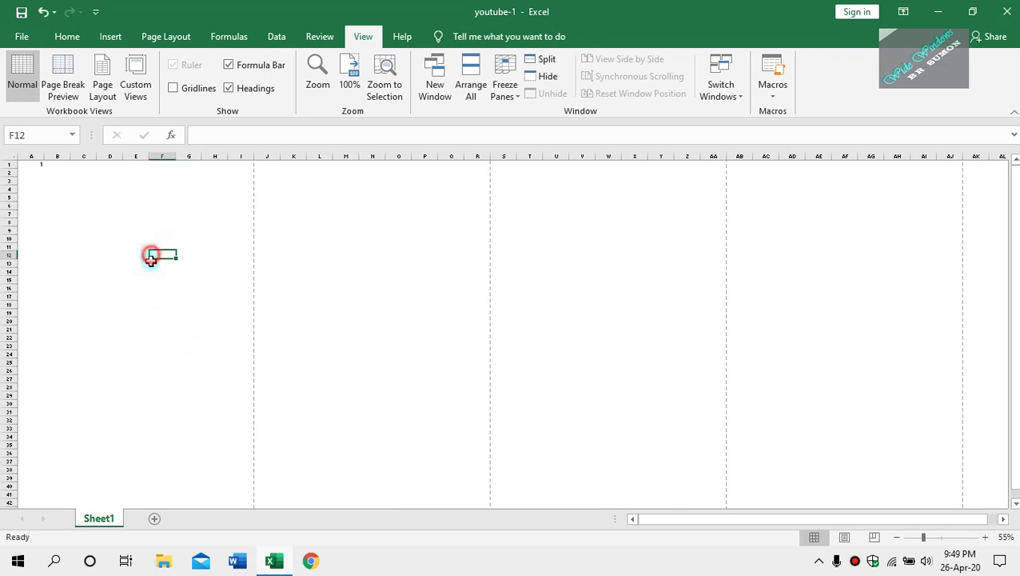
pyautogui.click(113, 281)
pyautogui.write('1')
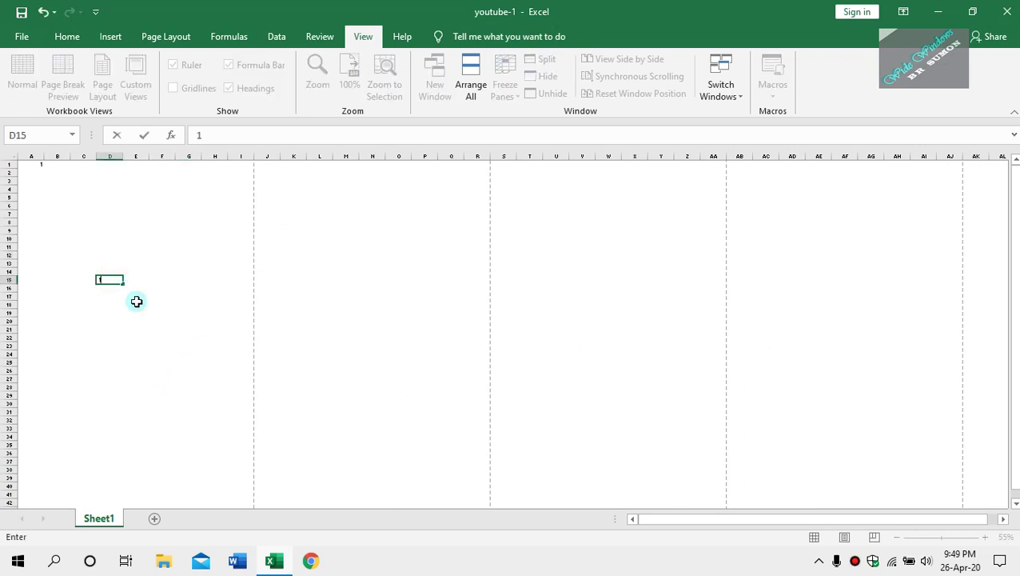
pyautogui.click(165, 314)
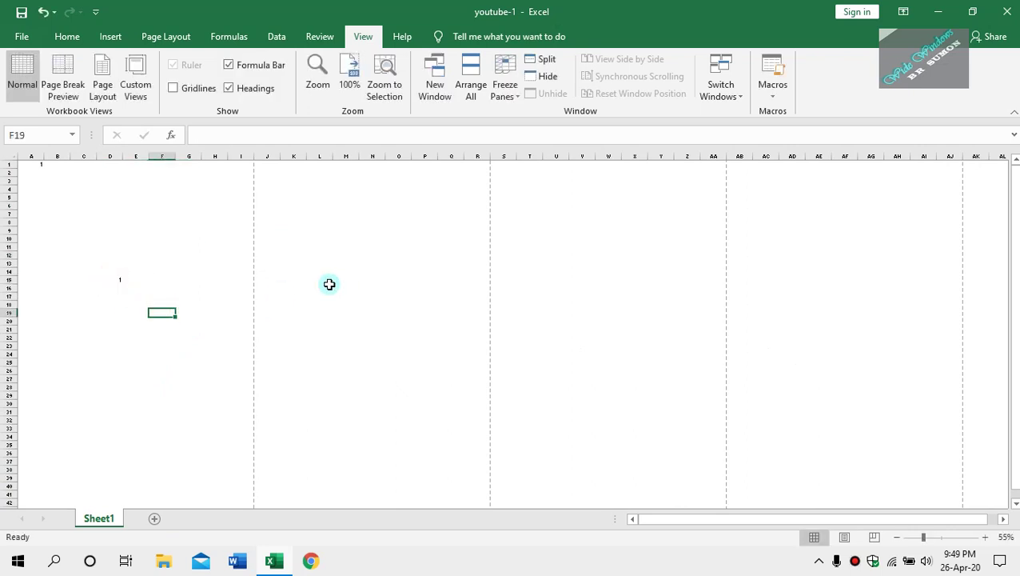
pyautogui.click(328, 286)
pyautogui.write('2')
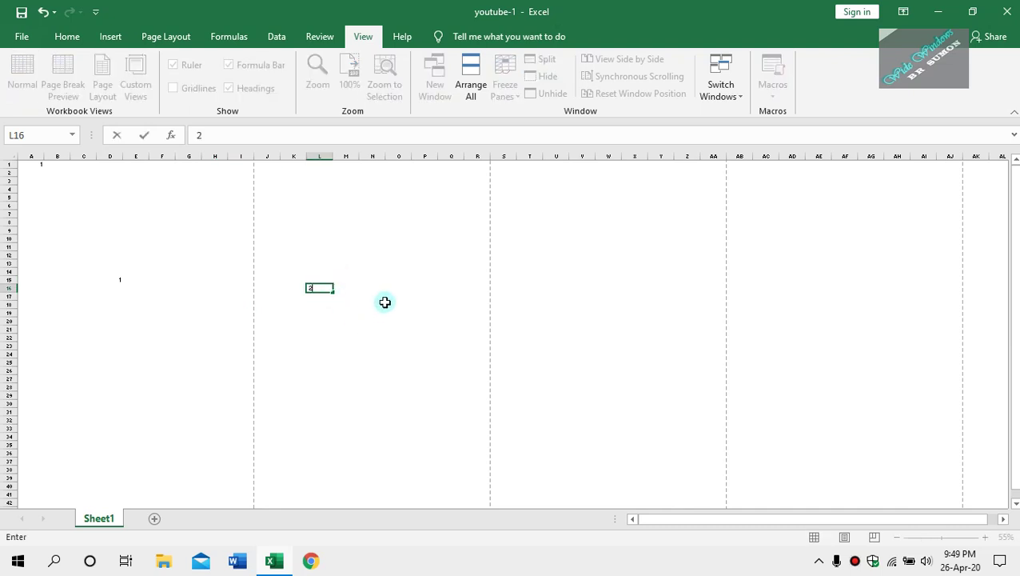
pyautogui.click(376, 337)
# - Scroll down and enter 3 in cell E58 and 4 in cell M56
pyautogui.scroll(-3, 272, 362)
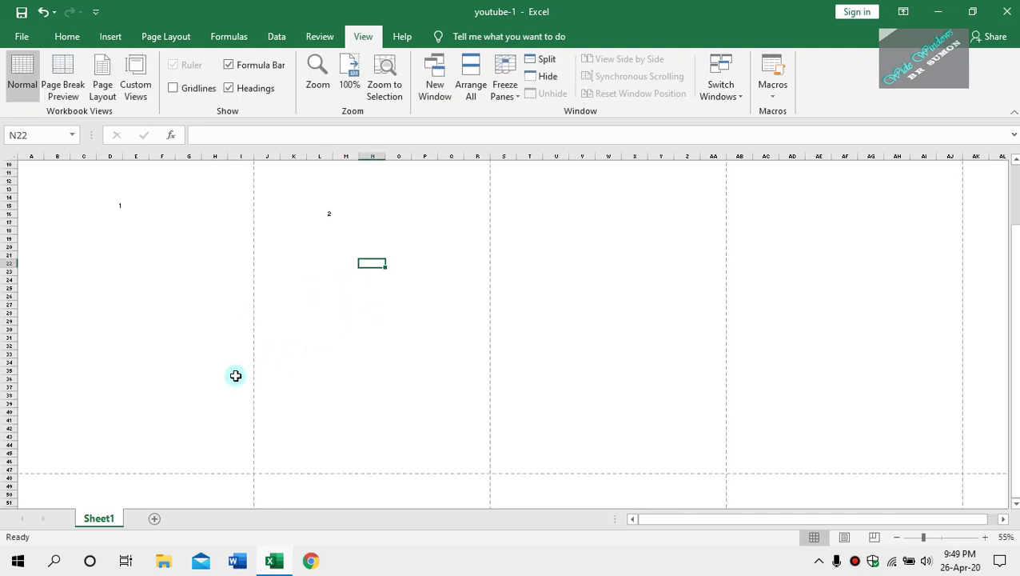
pyautogui.scroll(-6, 216, 382)
pyautogui.click(135, 413)
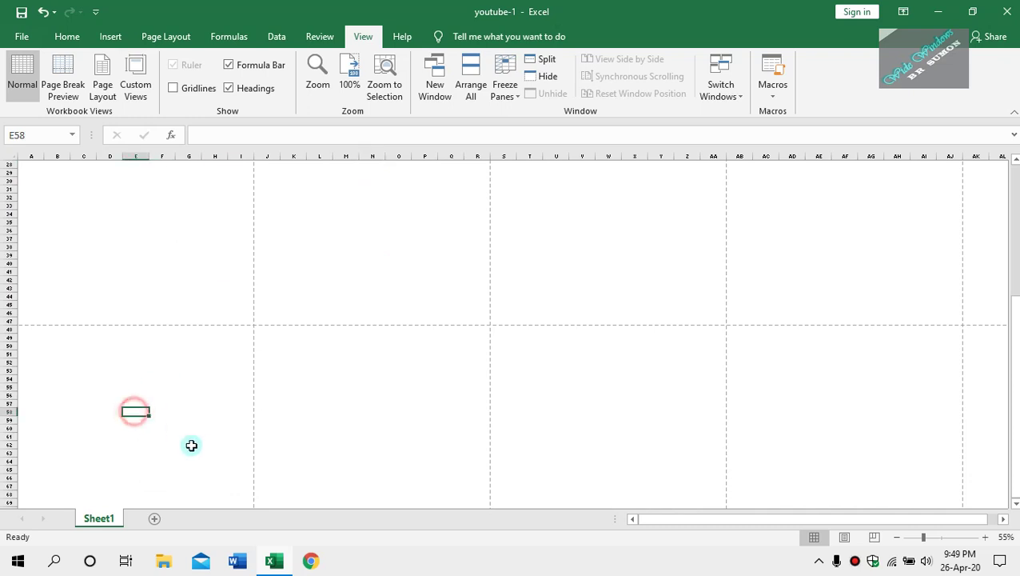
pyautogui.click(352, 397)
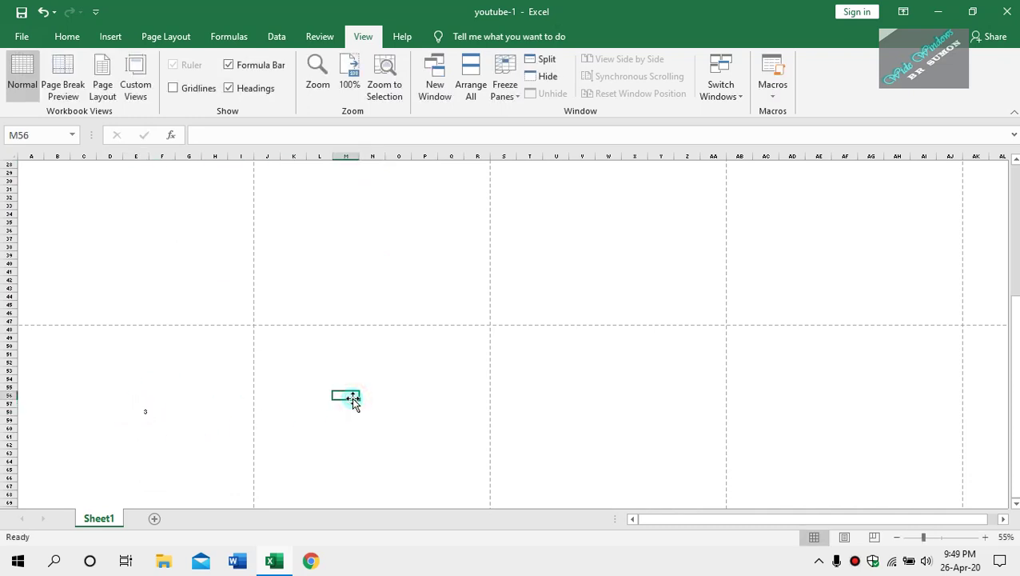
pyautogui.write('4')
pyautogui.click(388, 411)
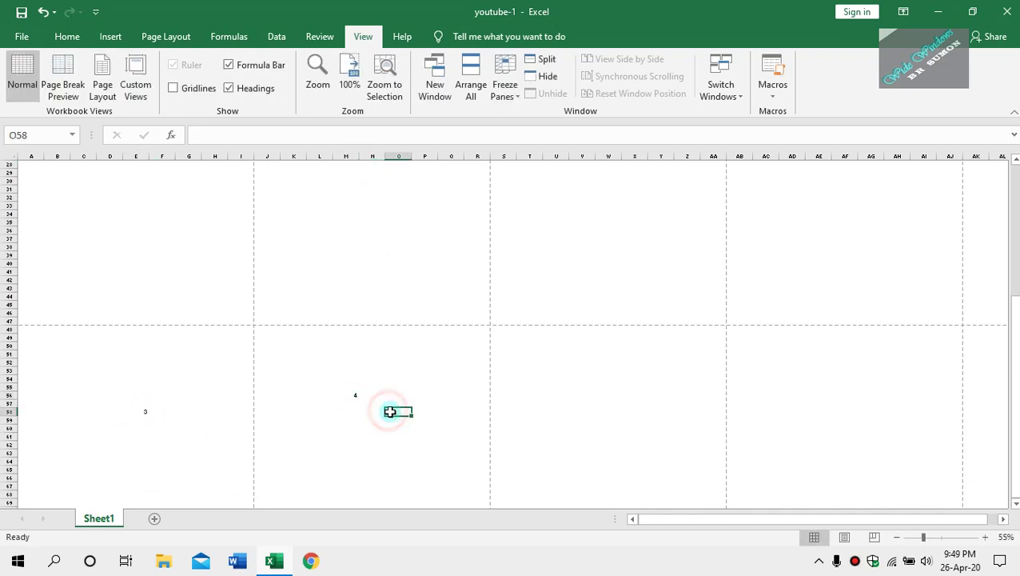
pyautogui.scroll(7, 153, 367)
pyautogui.scroll(12, 223, 364)
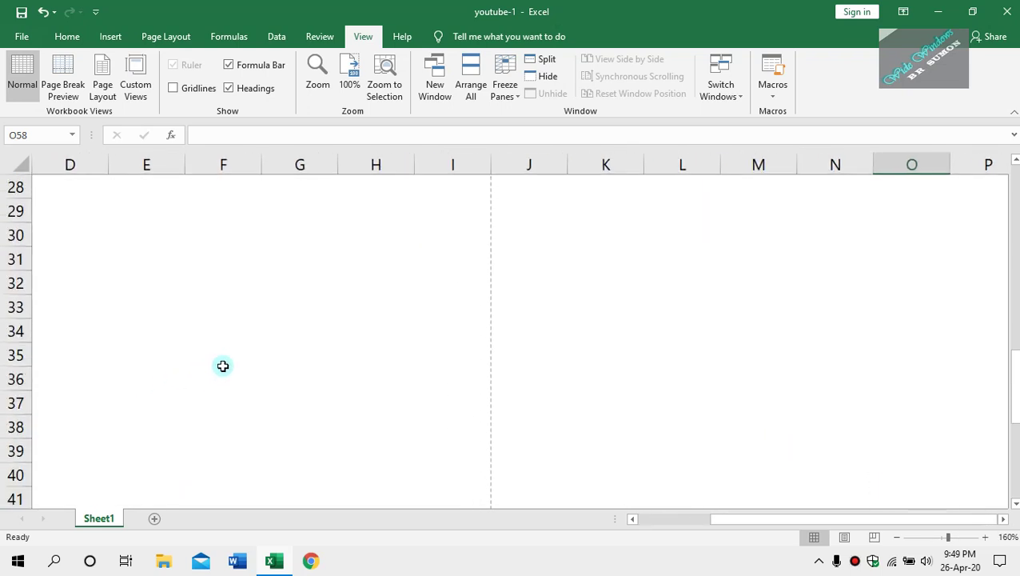
pyautogui.scroll(3, 223, 366)
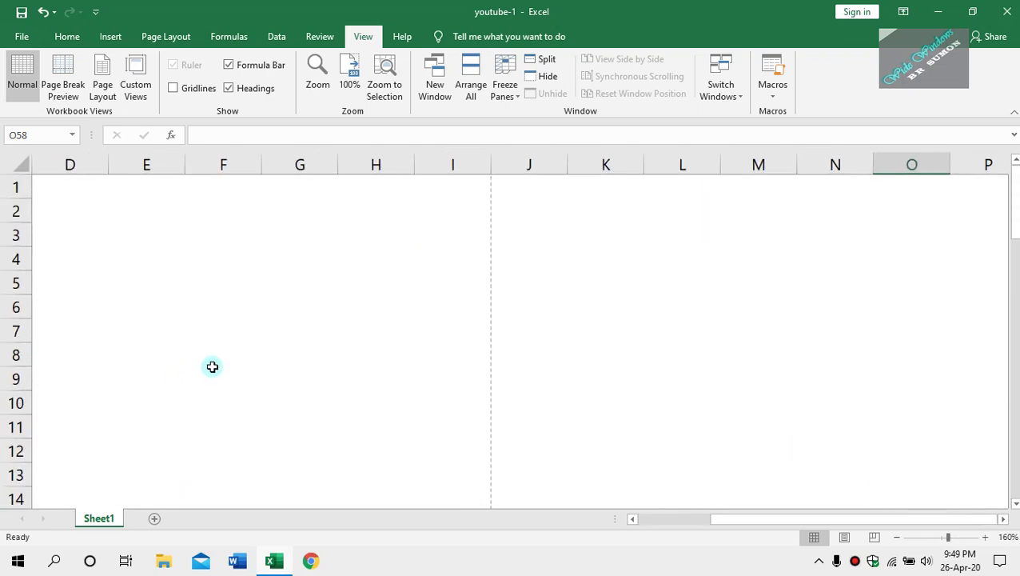
pyautogui.scroll(-3, 212, 365)
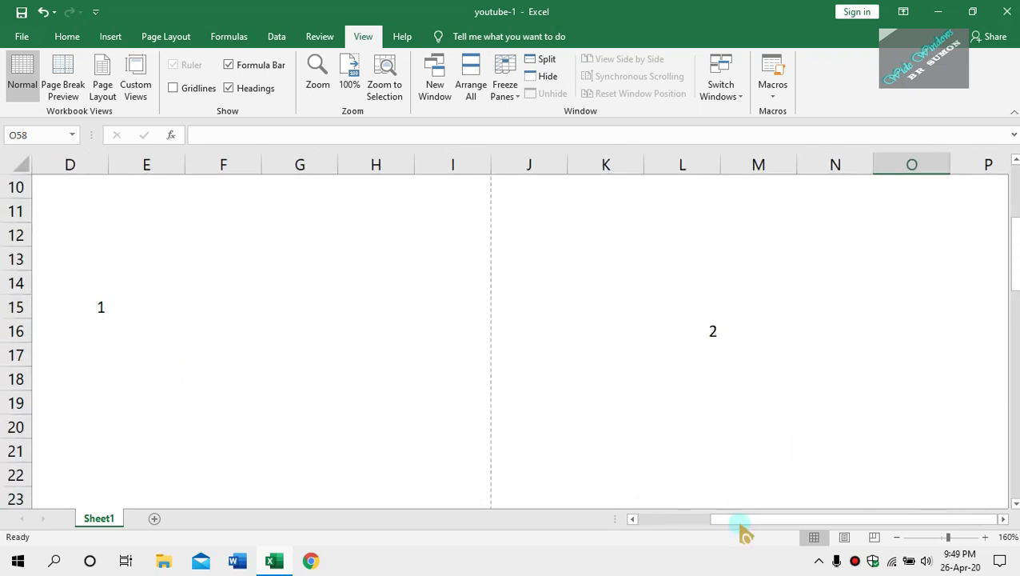
pyautogui.moveTo(734, 521)
pyautogui.mouseDown()
pyautogui.moveTo(650, 524)
pyautogui.moveTo(752, 524)
pyautogui.moveTo(734, 521)
pyautogui.mouseUp()
pyautogui.scroll(-10, 309, 351)
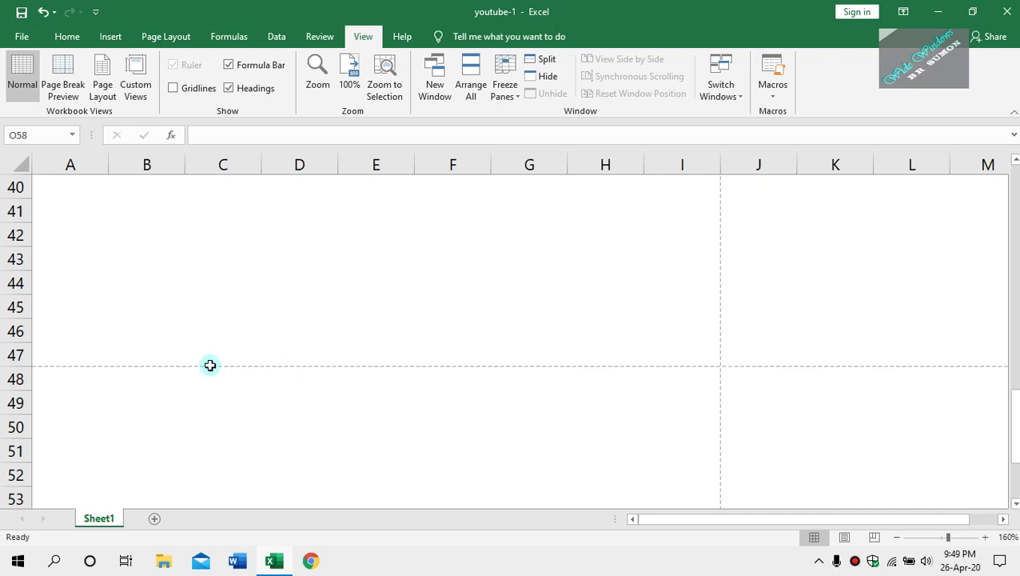
pyautogui.scroll(-4, 379, 368)
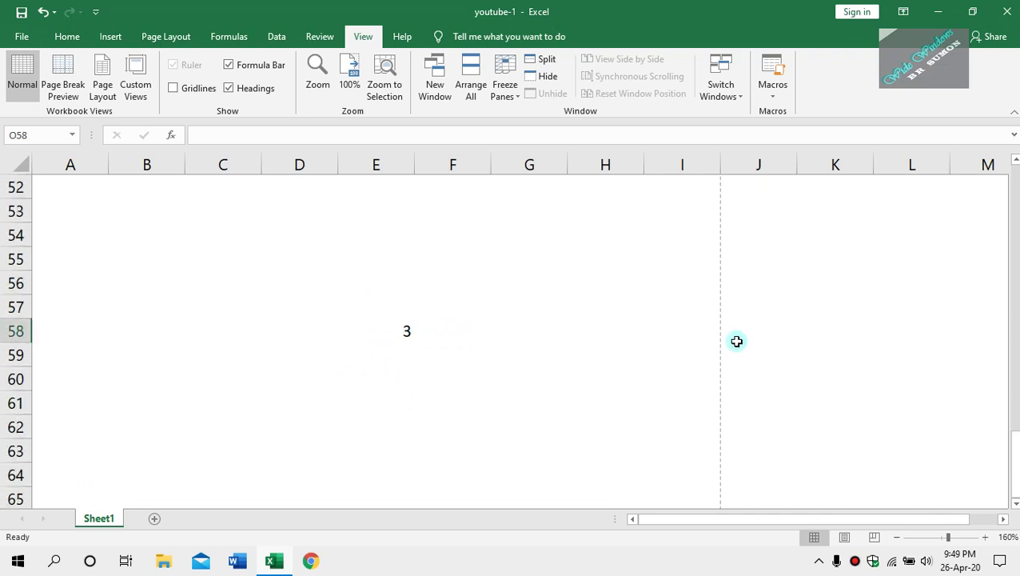
pyautogui.moveTo(666, 519); pyautogui.dragTo(764, 521)
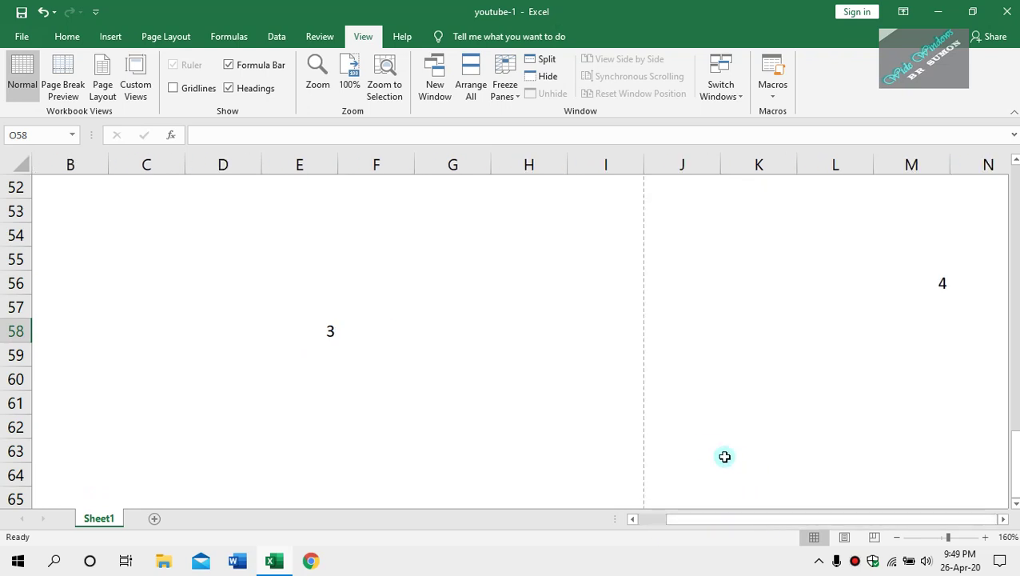
# - Open print preview and step through pages 1–4, ending on the page showing 4
pyautogui.hotkey('ctrl', 'p')
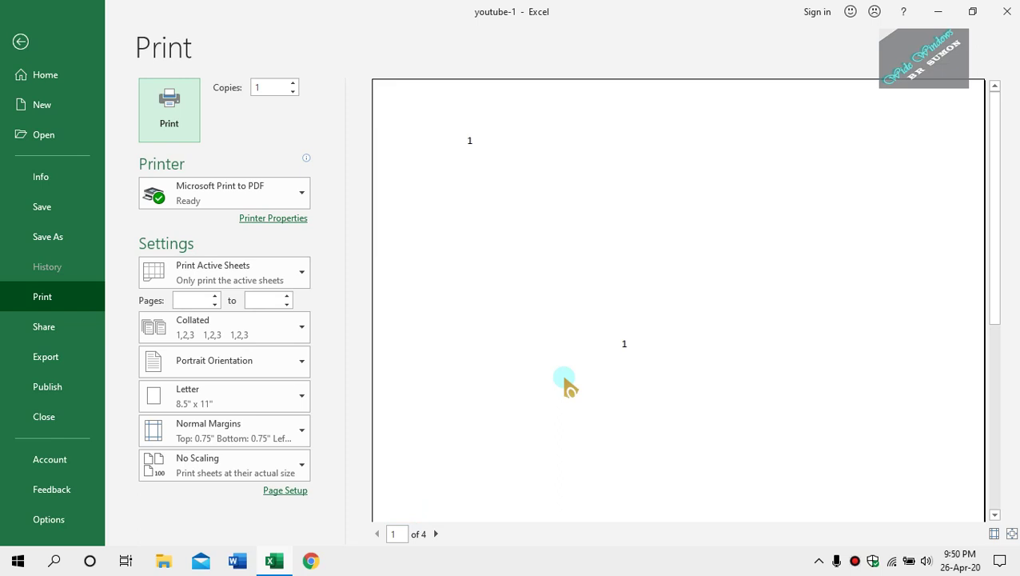
pyautogui.click(436, 533)
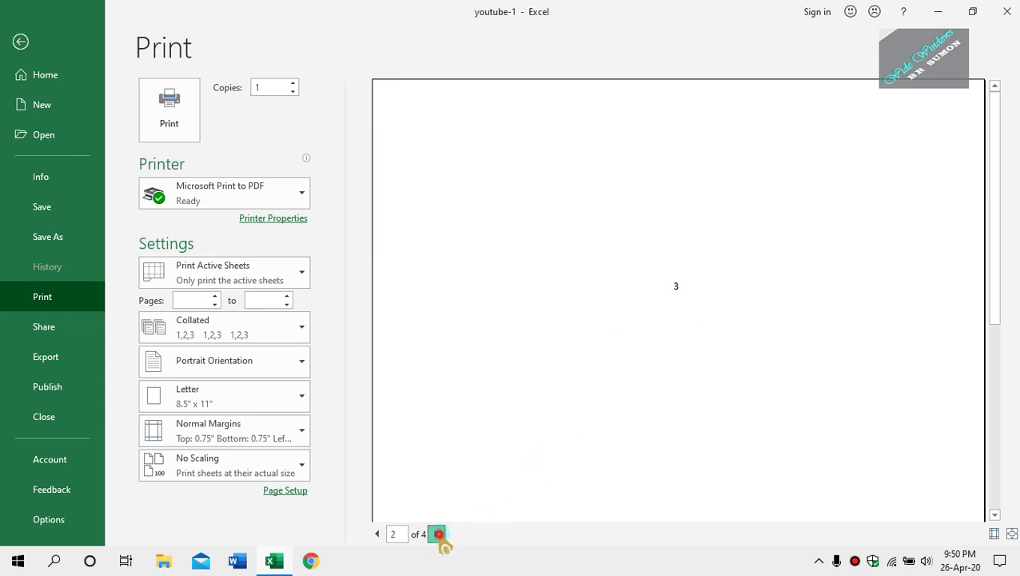
pyautogui.click(438, 534)
pyautogui.click(436, 534)
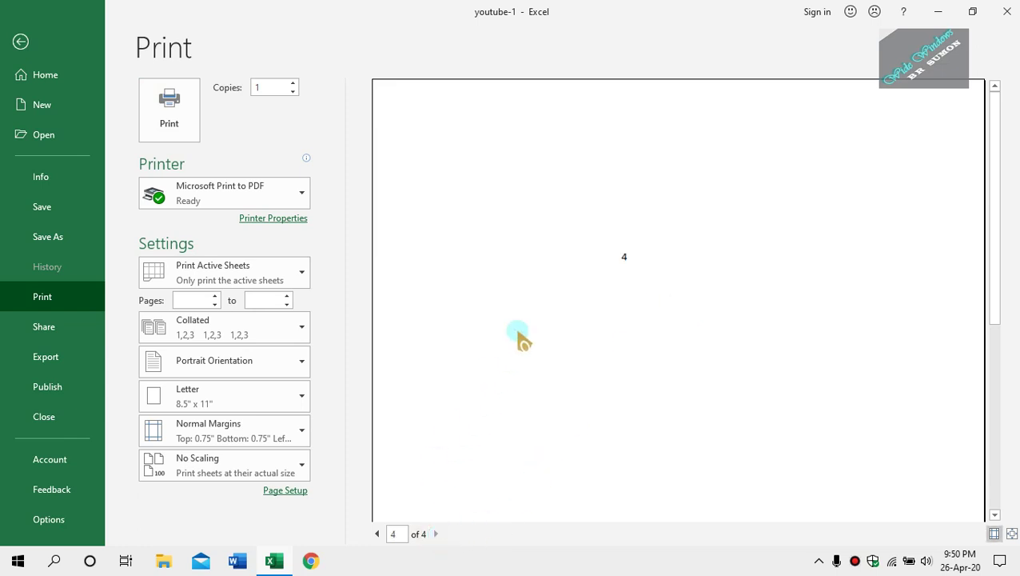
pyautogui.click(376, 534)
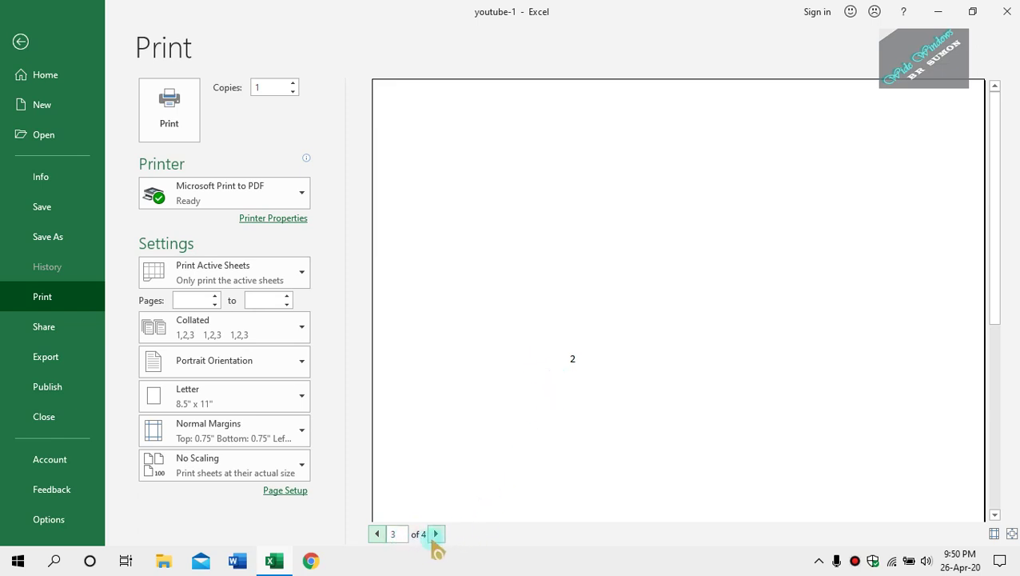
pyautogui.click(438, 535)
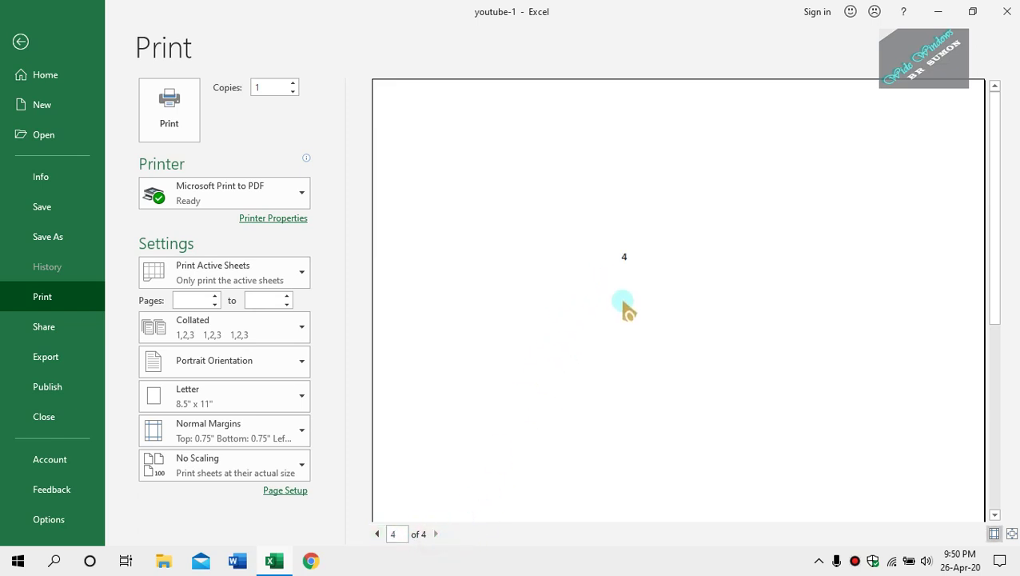
# - Close print preview and revisit the 1 in D15 and cell E52
pyautogui.press('Escape')
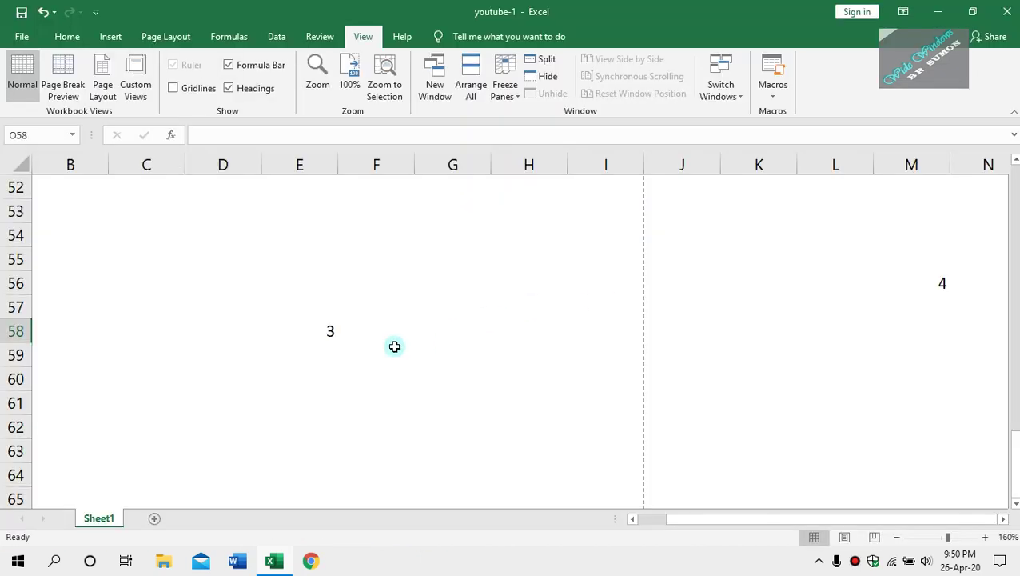
pyautogui.scroll(5, 433, 346)
pyautogui.scroll(11, 344, 347)
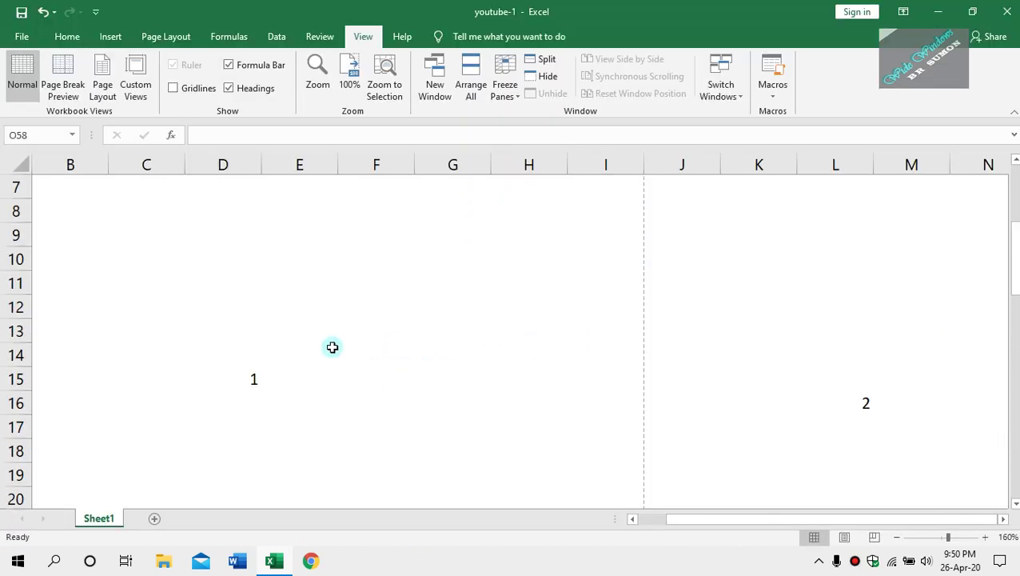
pyautogui.scroll(-2, 333, 324)
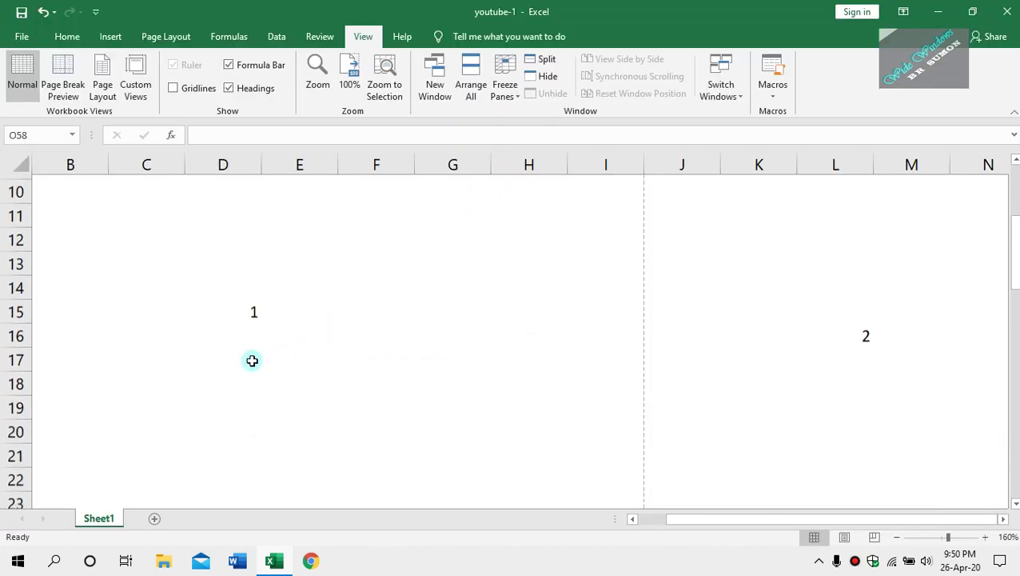
pyautogui.click(248, 312)
pyautogui.scroll(-11, 329, 332)
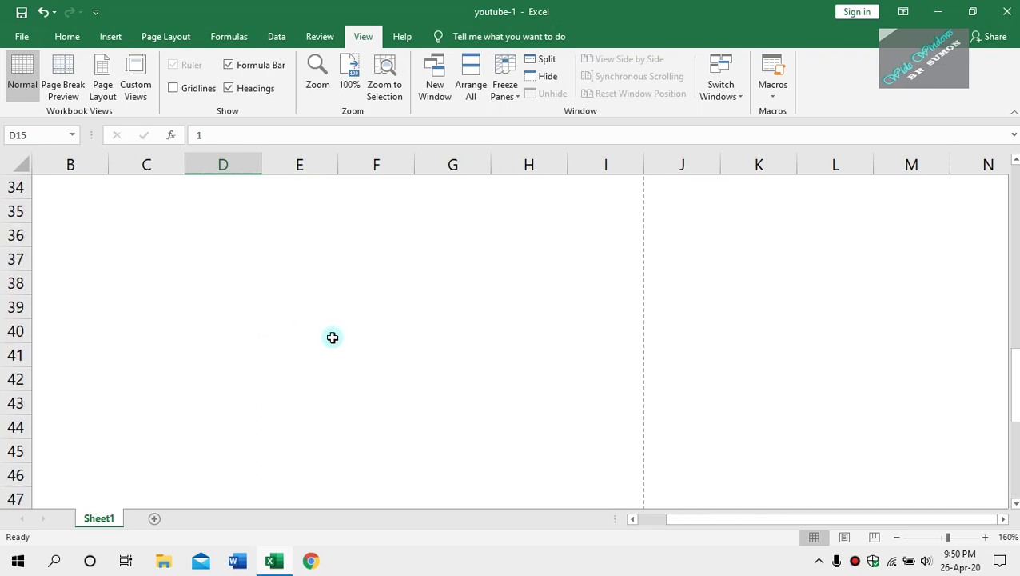
pyautogui.click(306, 411)
pyautogui.scroll(-4, 310, 413)
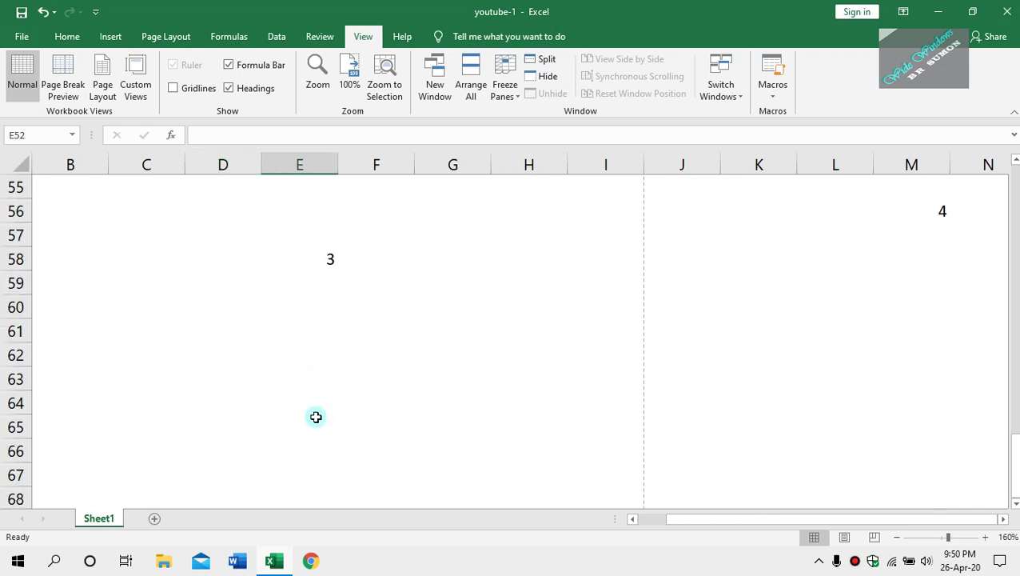
pyautogui.scroll(5, 316, 417)
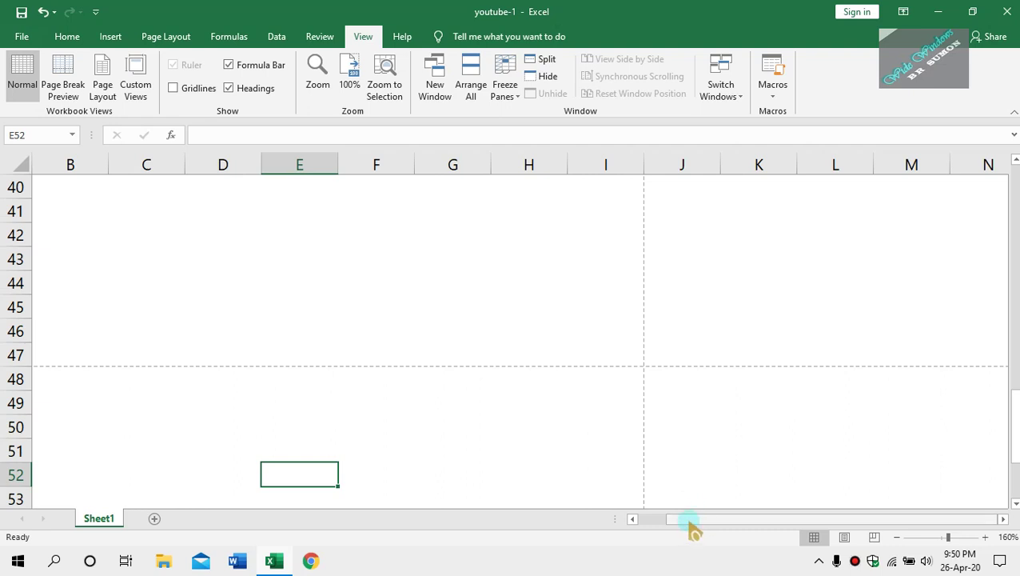
# - Select M16, L58, then ranges D37:D43 and E37:F42, ending on G38
pyautogui.moveTo(691, 522); pyautogui.dragTo(729, 522)
pyautogui.scroll(6, 751, 431)
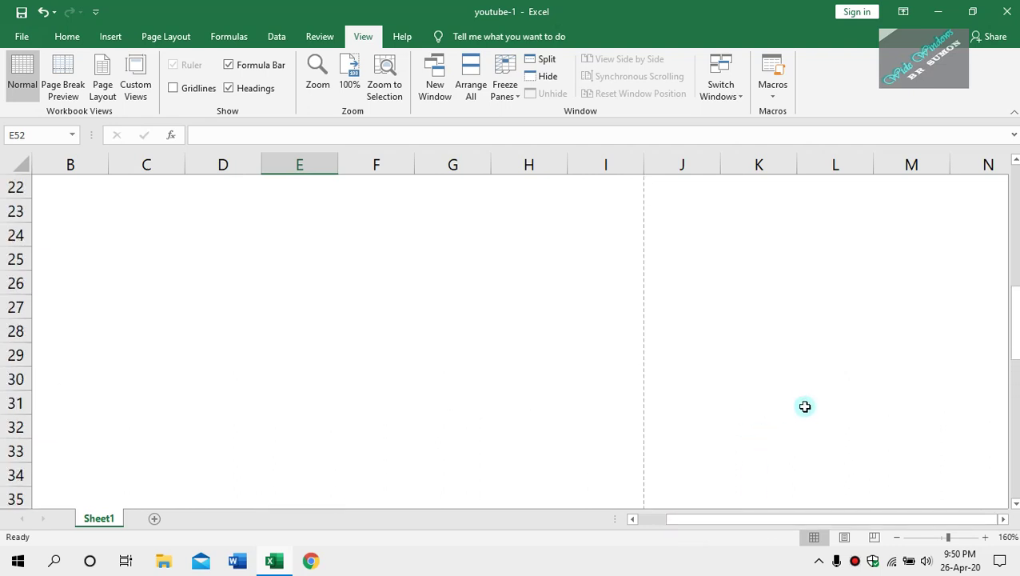
pyautogui.scroll(5, 805, 406)
pyautogui.click(876, 403)
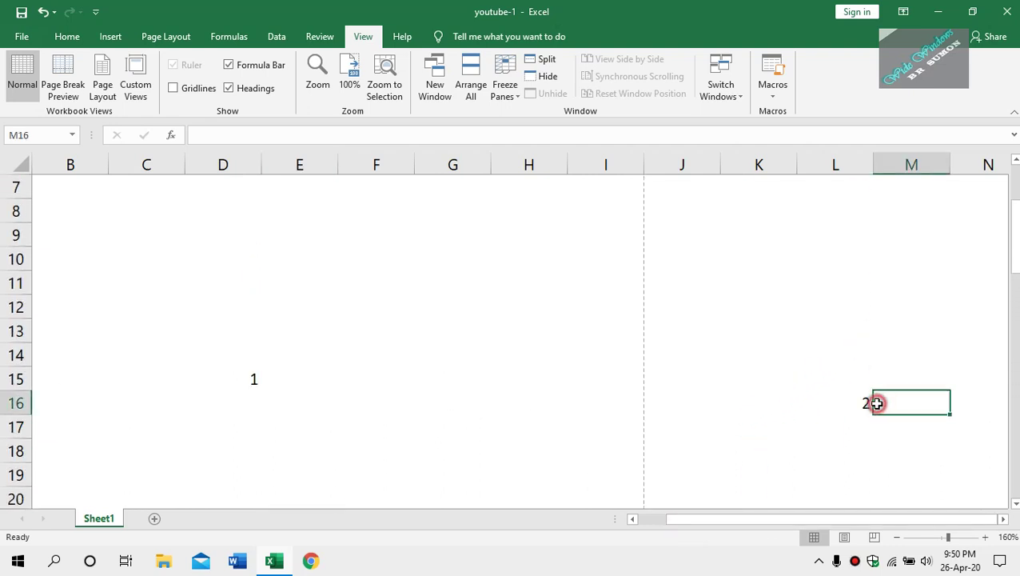
pyautogui.scroll(-13, 876, 404)
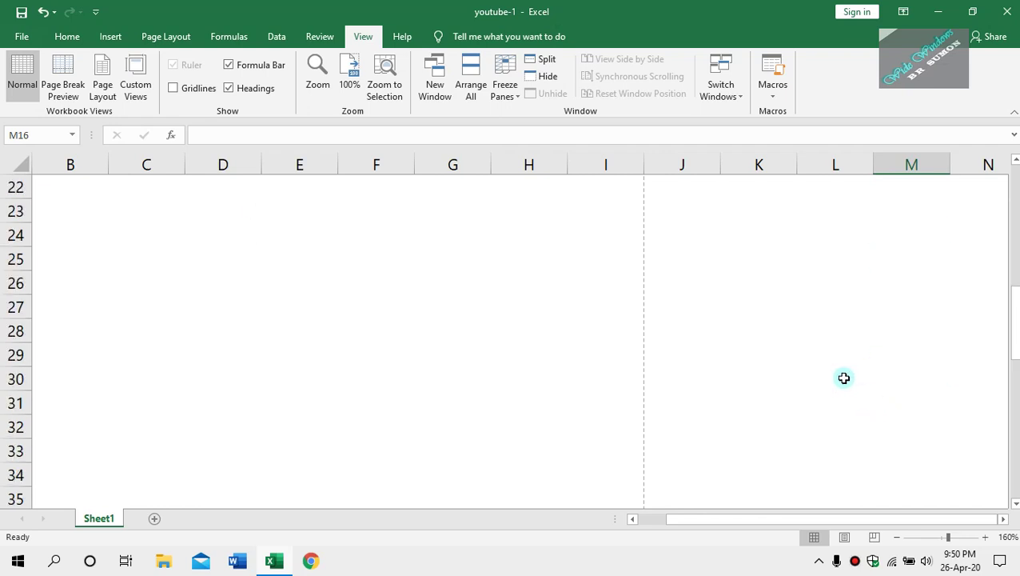
pyautogui.click(839, 403)
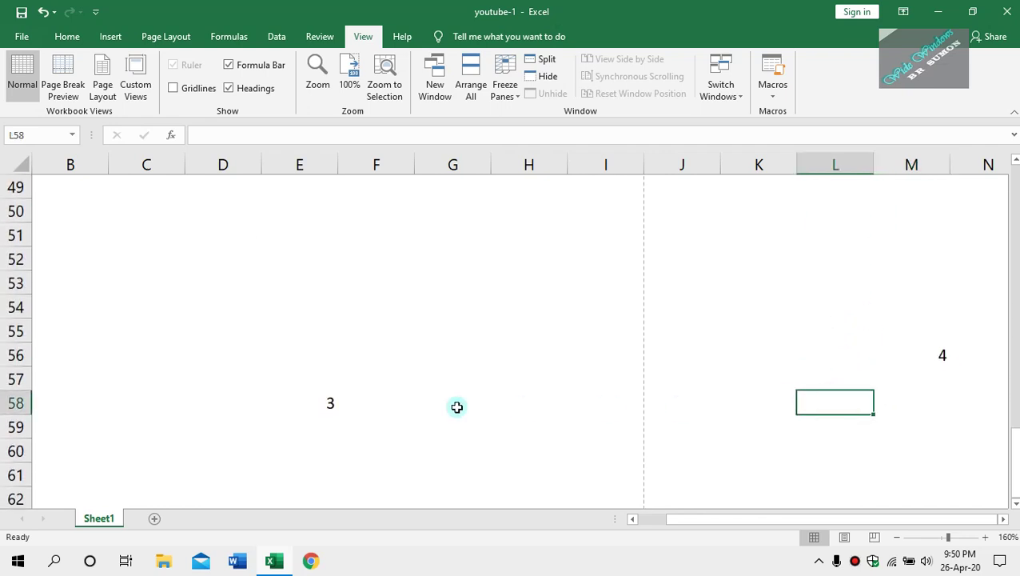
pyautogui.scroll(4, 431, 405)
pyautogui.scroll(1, 428, 404)
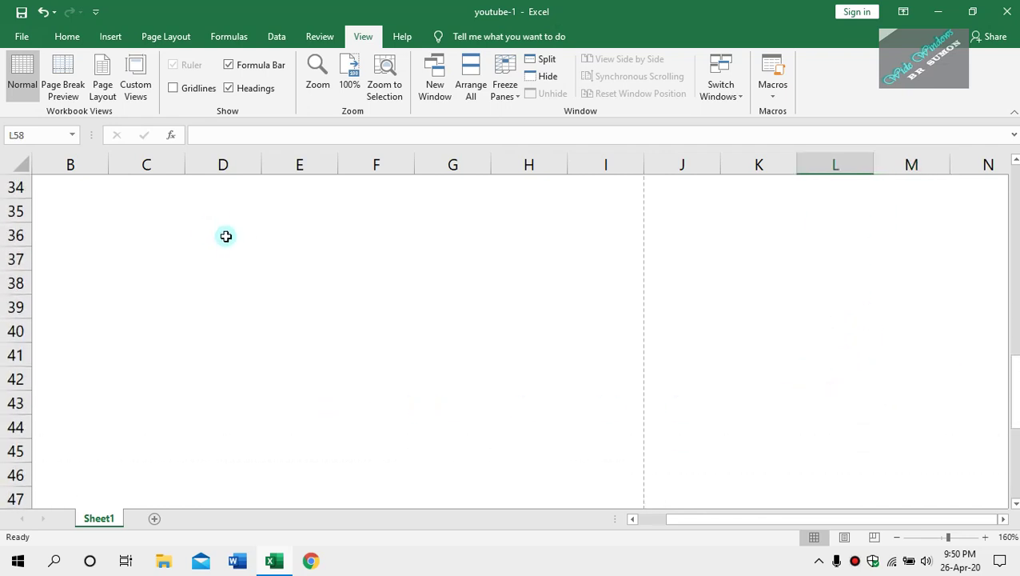
pyautogui.moveTo(211, 254); pyautogui.dragTo(212, 405)
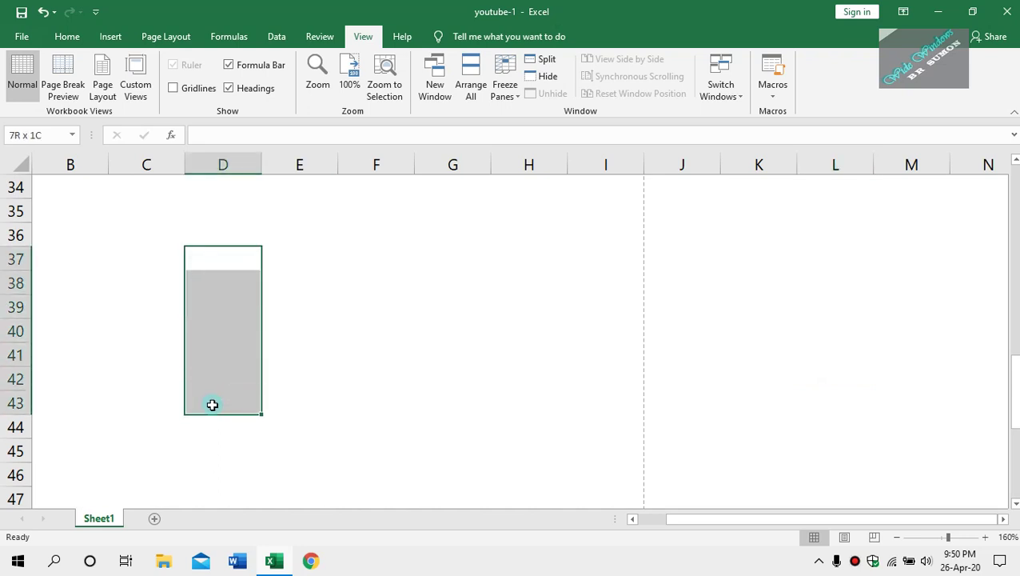
pyautogui.moveTo(294, 380); pyautogui.dragTo(398, 276)
pyautogui.click(478, 280)
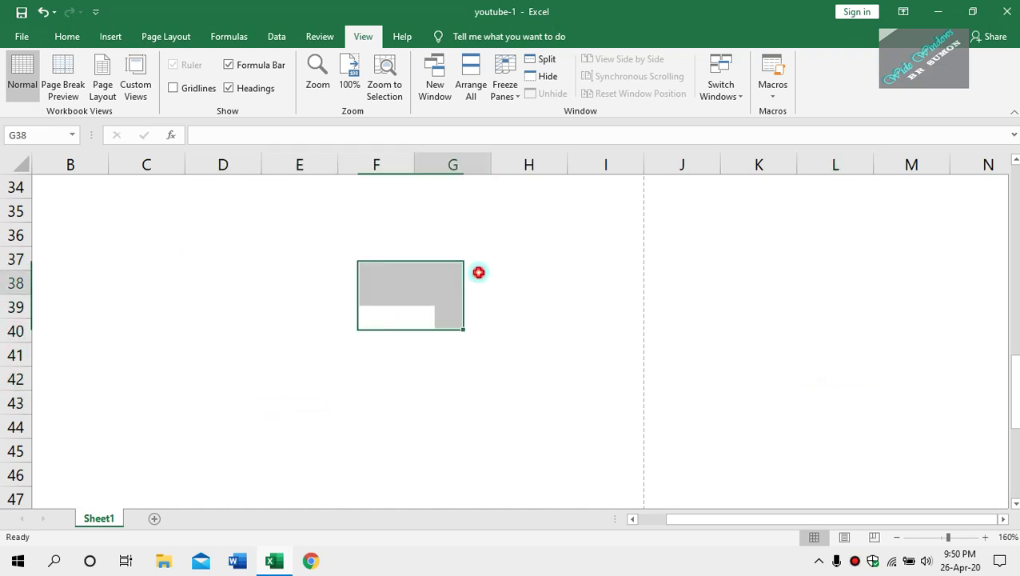
pyautogui.click(67, 38)
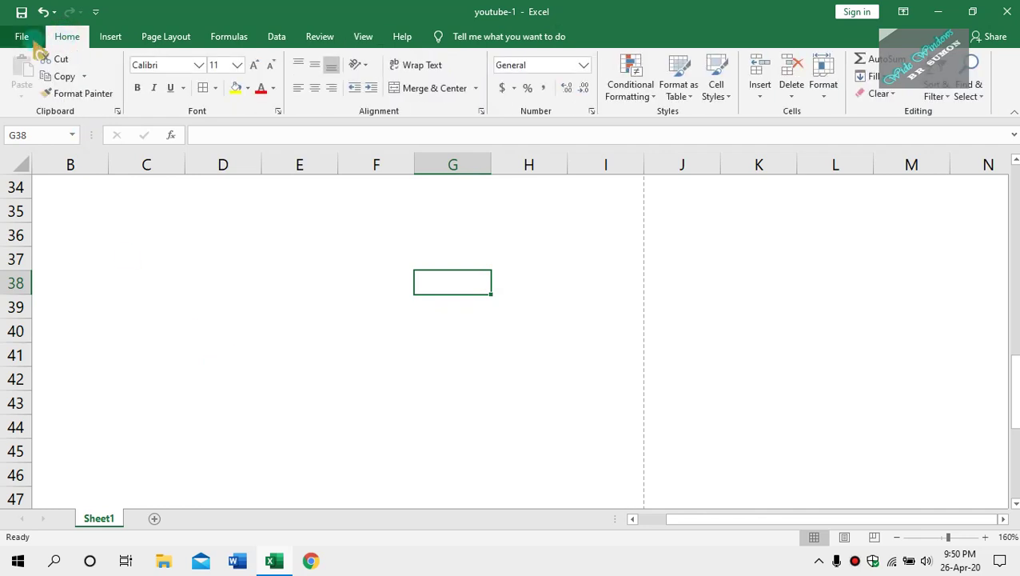
pyautogui.click(31, 37)
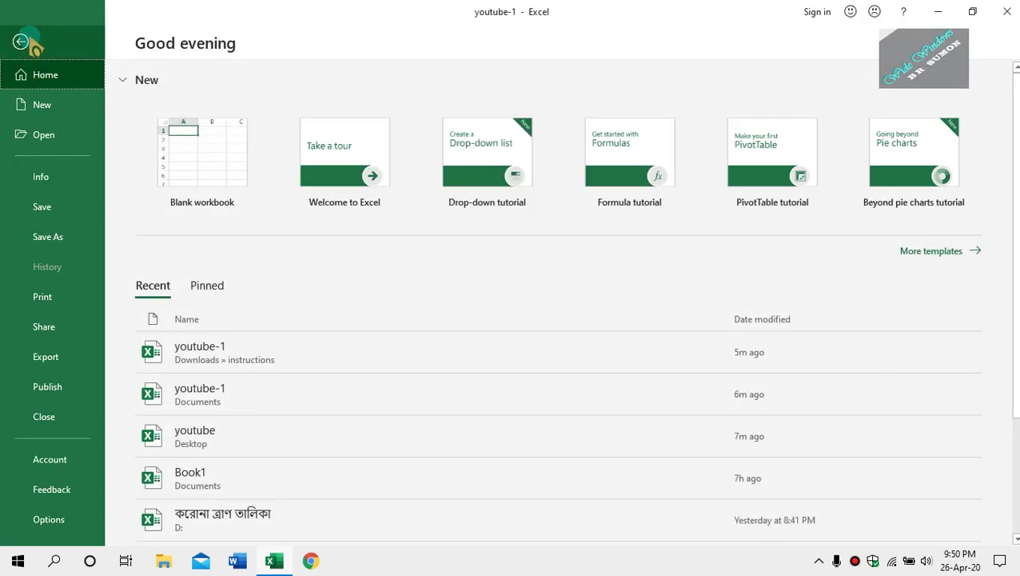
pyautogui.click(67, 299)
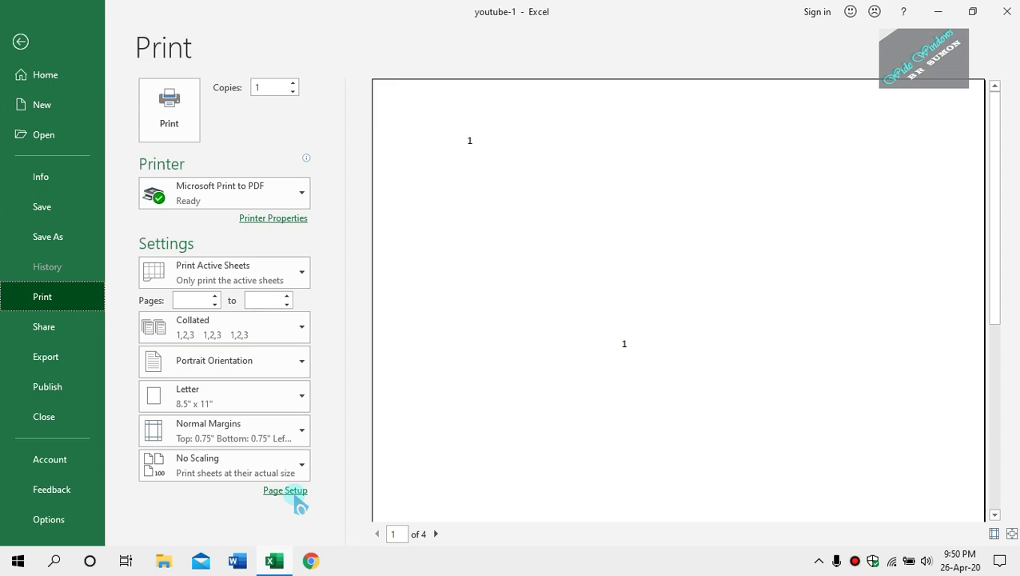
pyautogui.press('alt')
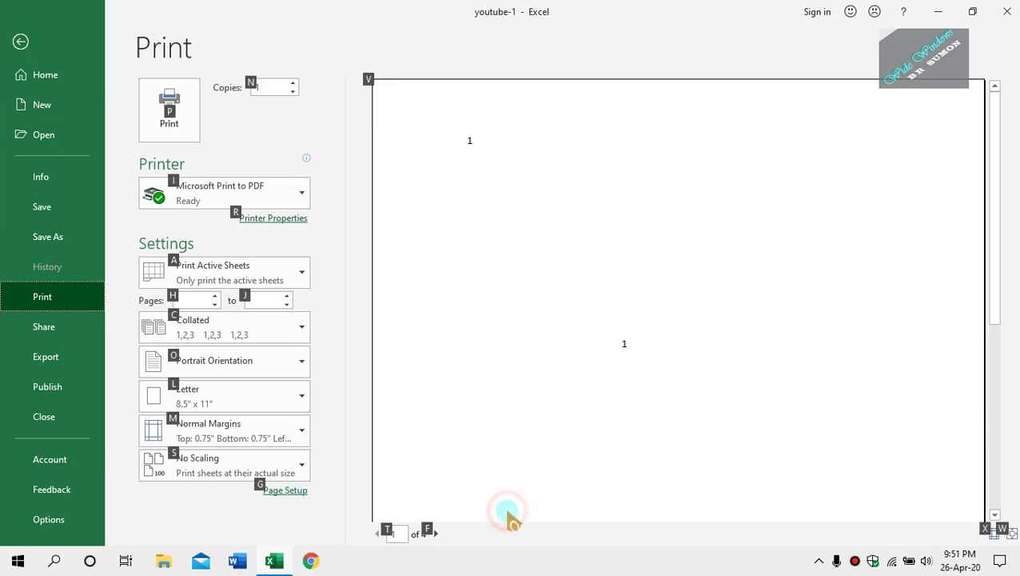
pyautogui.click(216, 506)
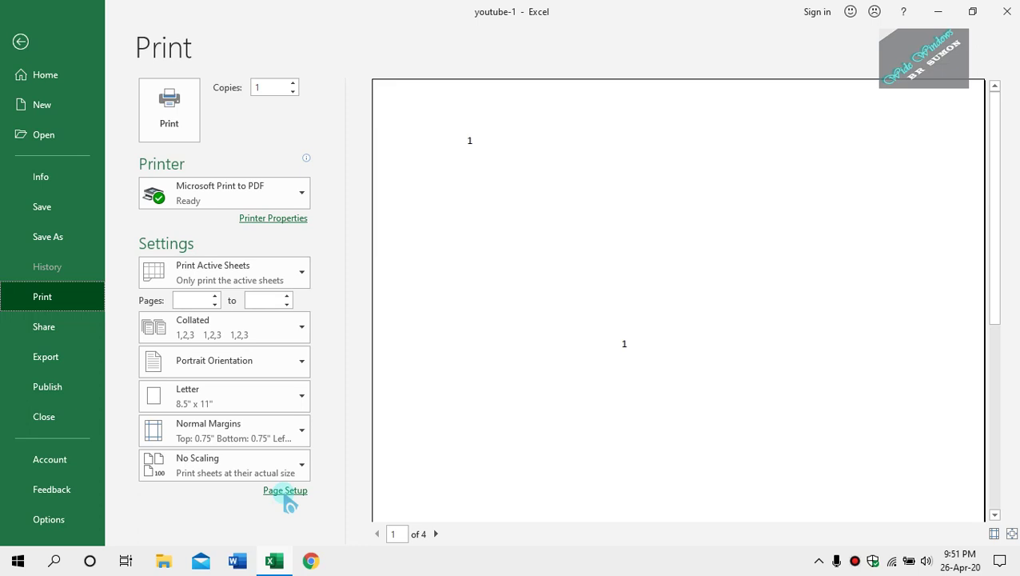
pyautogui.click(285, 491)
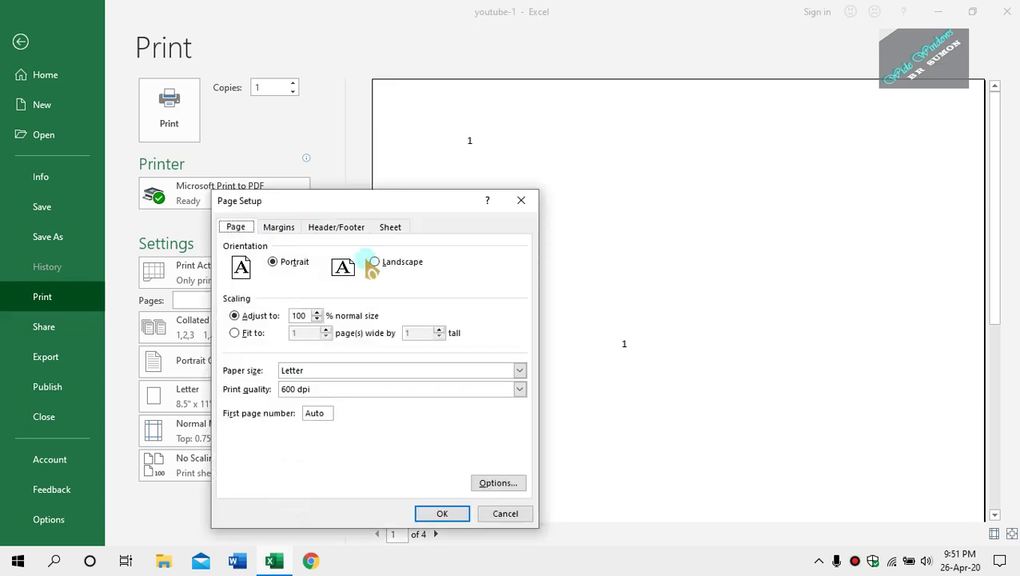
pyautogui.click(391, 229)
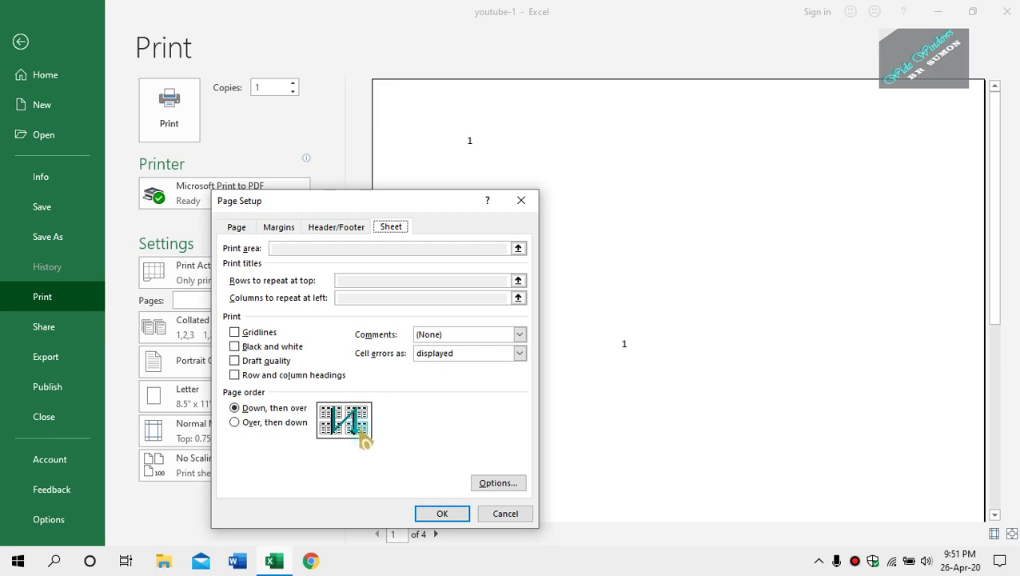
pyautogui.click(505, 515)
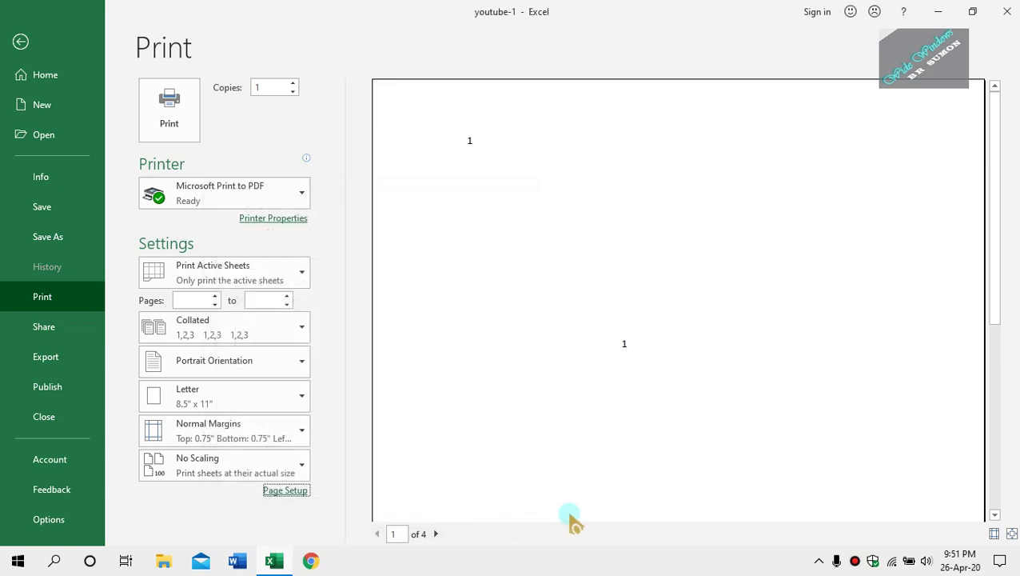
pyautogui.click(19, 44)
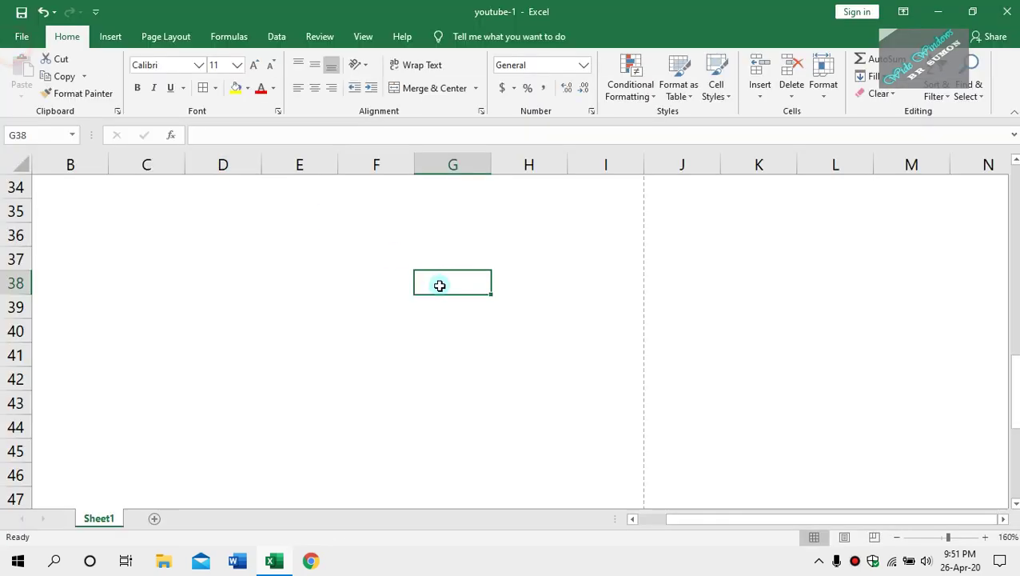
pyautogui.click(328, 344)
pyautogui.scroll(3, 338, 347)
pyautogui.scroll(8, 338, 347)
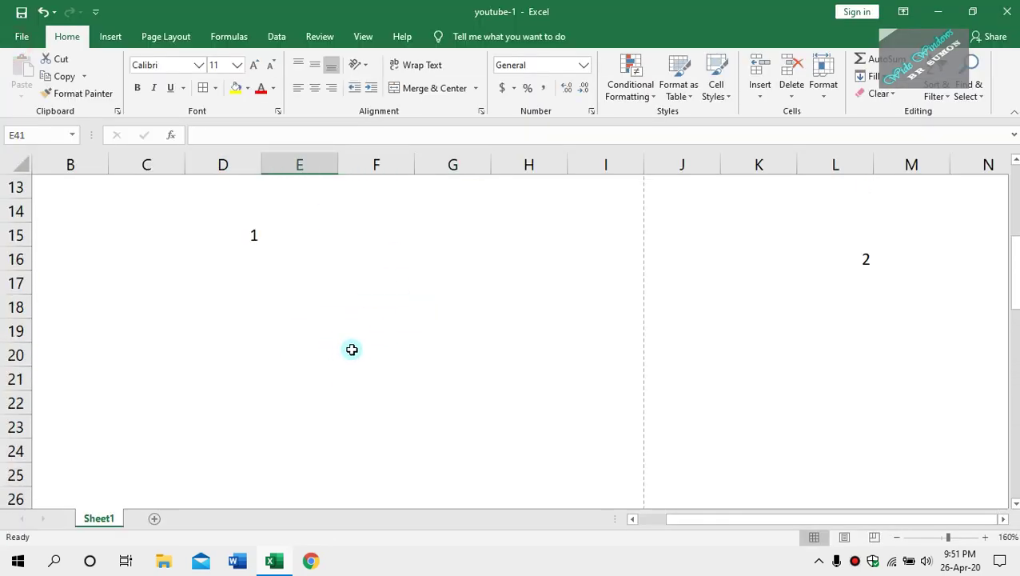
pyautogui.scroll(-3, 349, 352)
pyautogui.scroll(1, 349, 353)
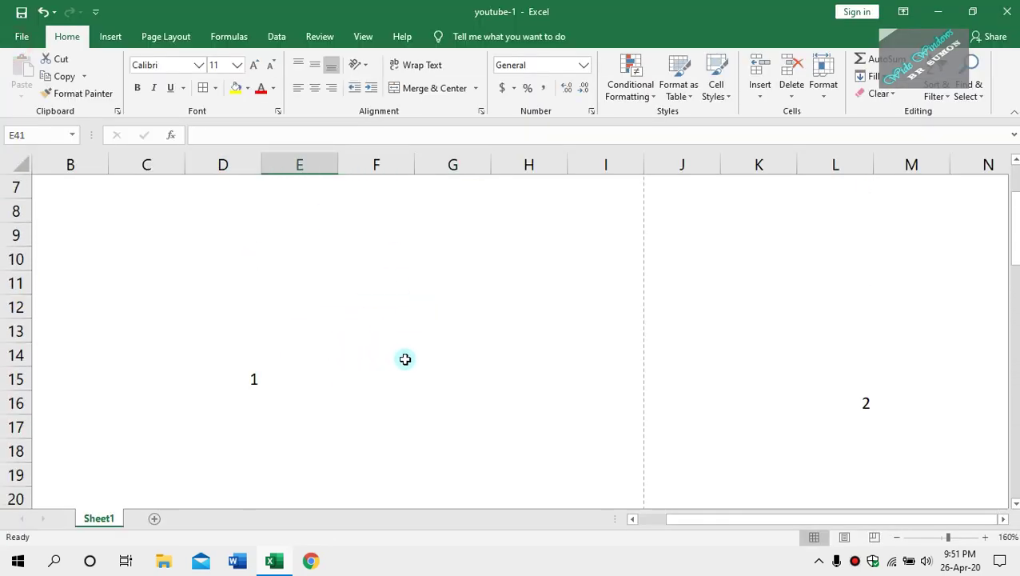
pyautogui.click(834, 358)
pyautogui.scroll(-4, 289, 360)
pyautogui.scroll(-10, 296, 387)
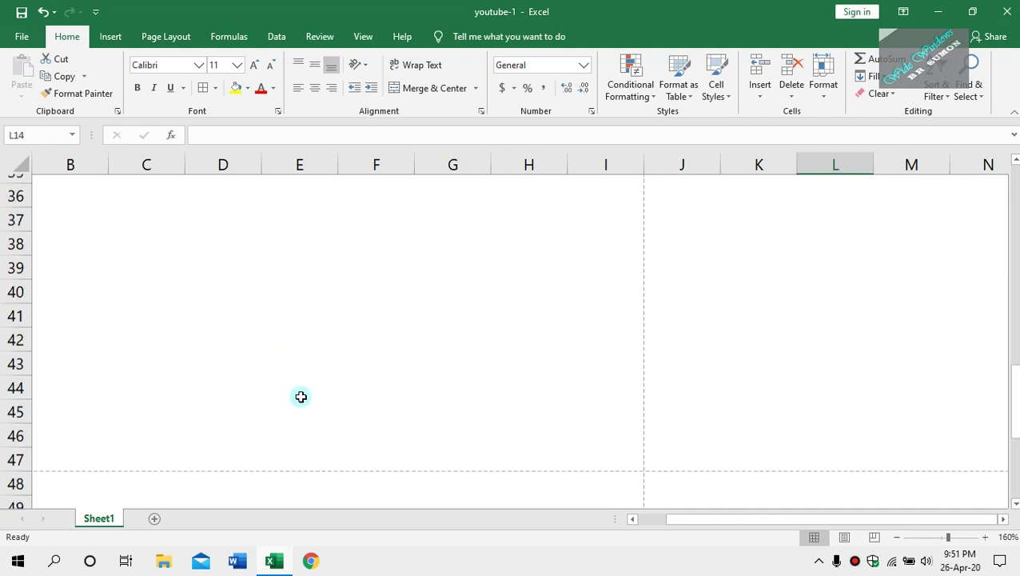
pyautogui.scroll(3, 308, 396)
pyautogui.scroll(12, 307, 393)
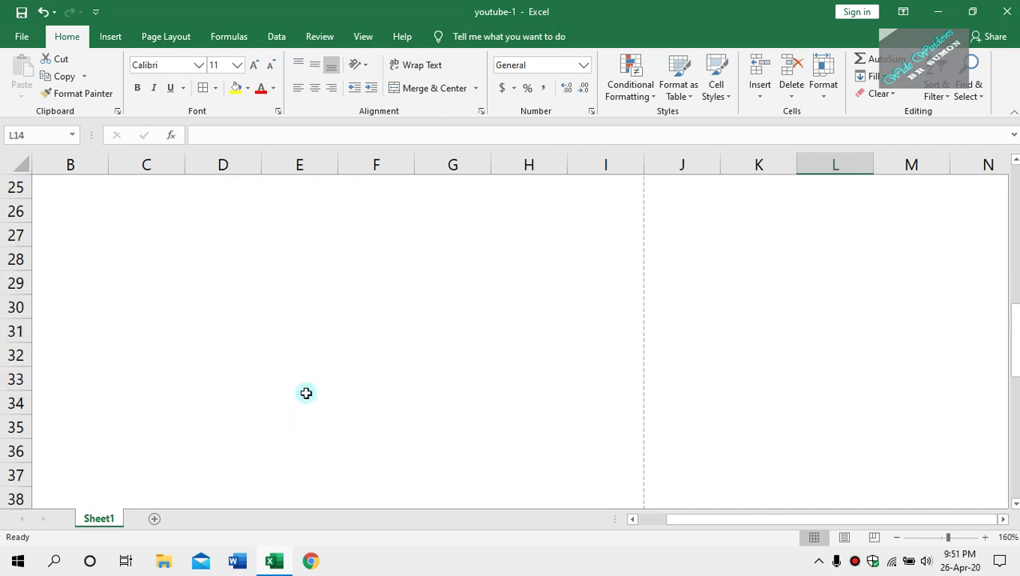
pyautogui.scroll(-3, 307, 394)
pyautogui.scroll(3, 308, 393)
pyautogui.scroll(-4, 310, 392)
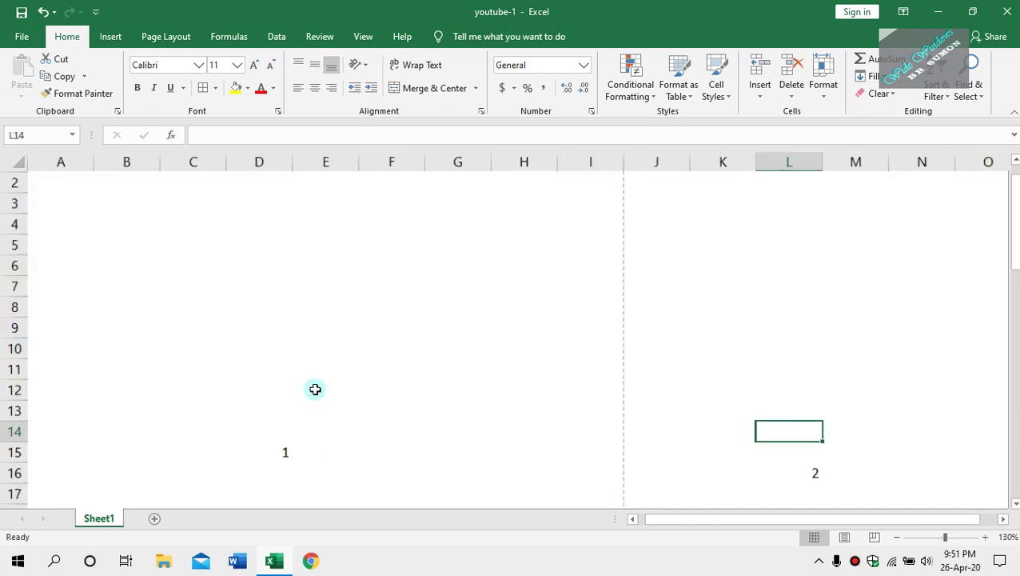
pyautogui.scroll(-6, 321, 388)
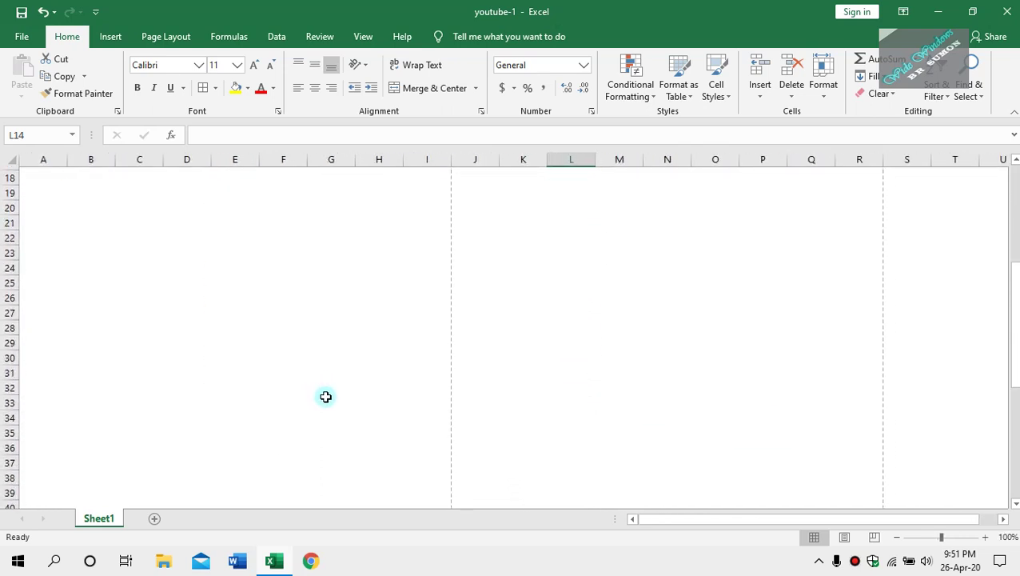
pyautogui.scroll(8, 332, 407)
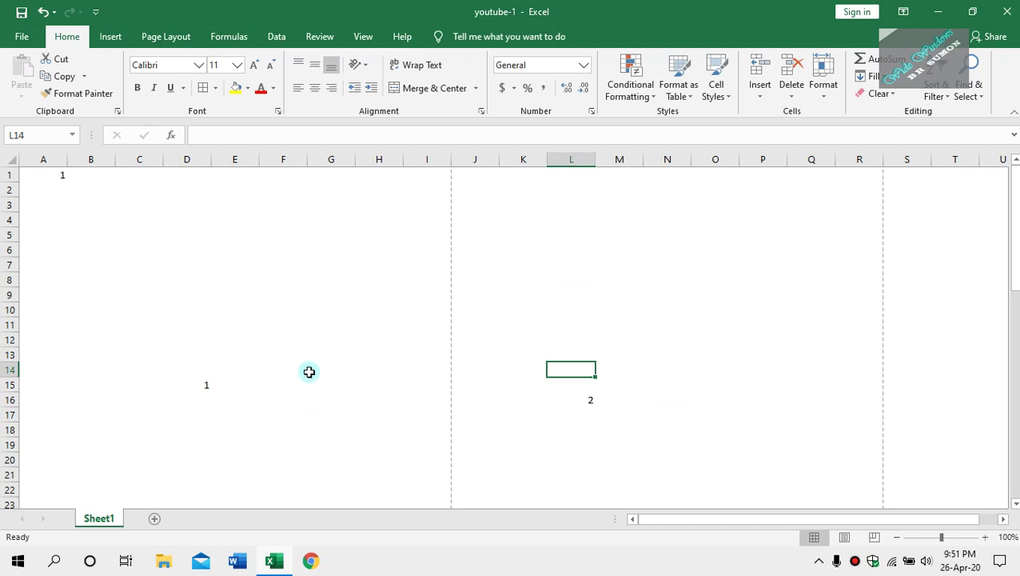
pyautogui.scroll(5, 311, 371)
pyautogui.scroll(2, 312, 371)
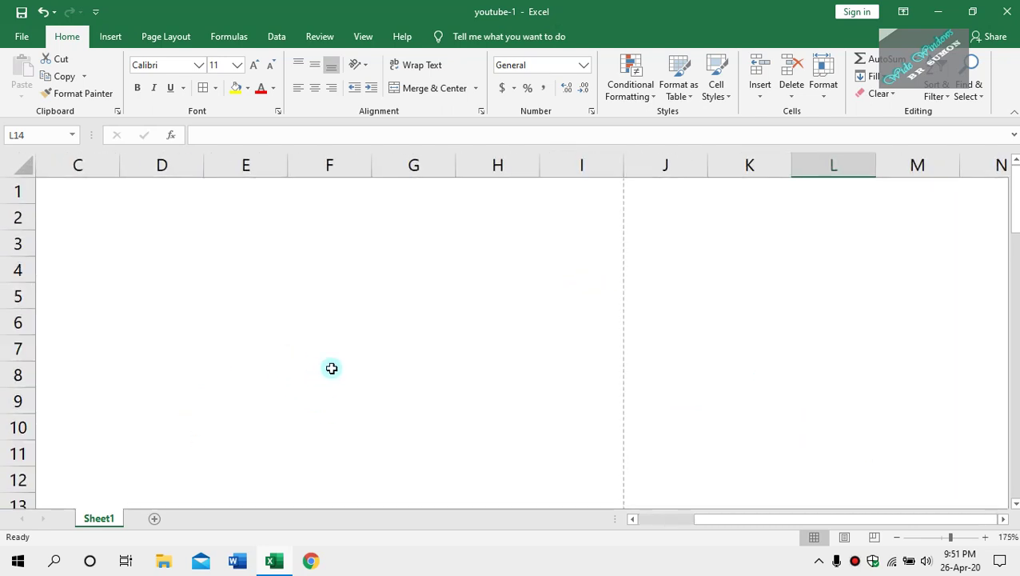
# - Enter the heading 'page title' in cell C1
pyautogui.click(79, 199)
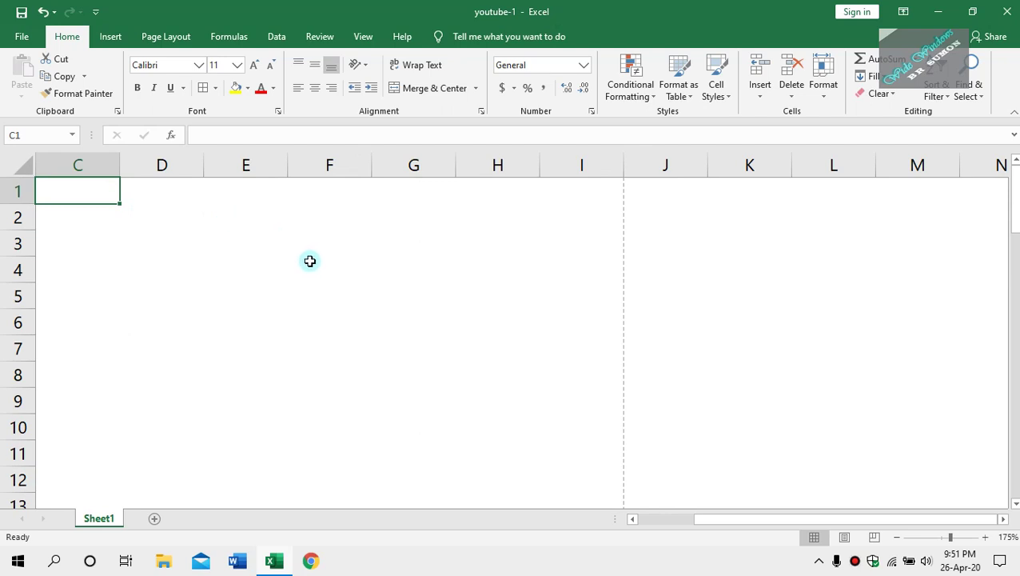
pyautogui.write('page title')
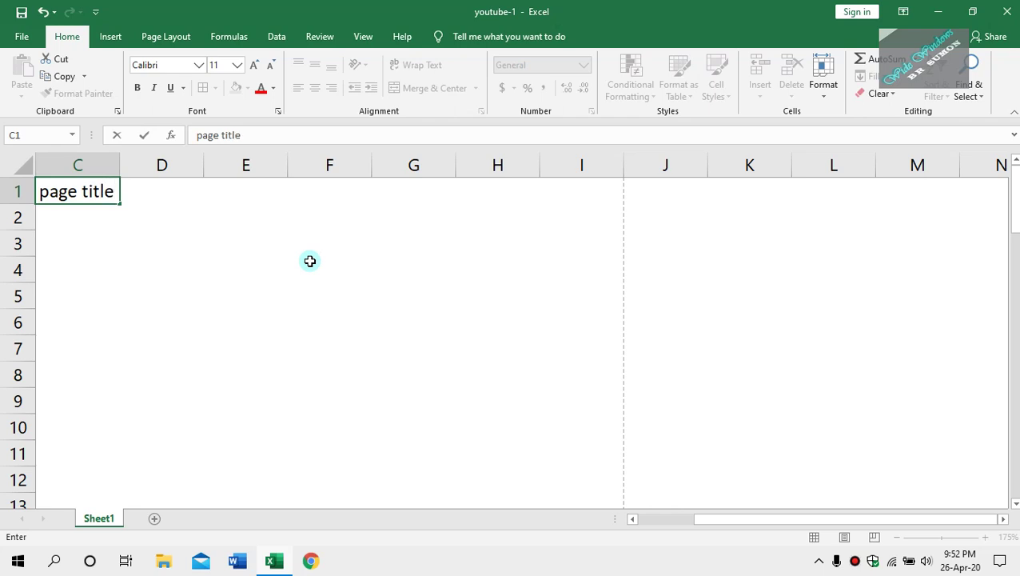
pyautogui.press('Return')
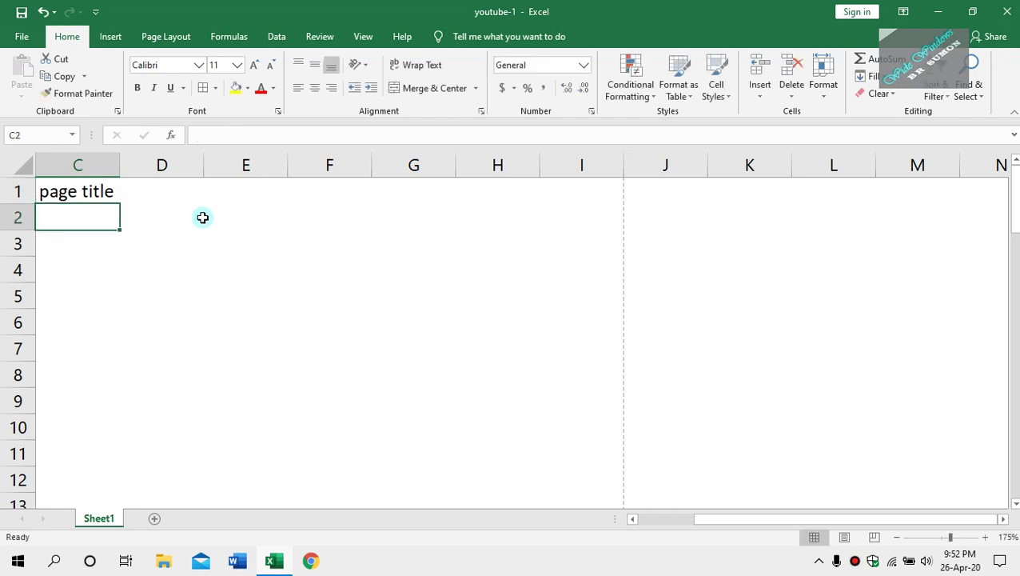
pyautogui.click(97, 193)
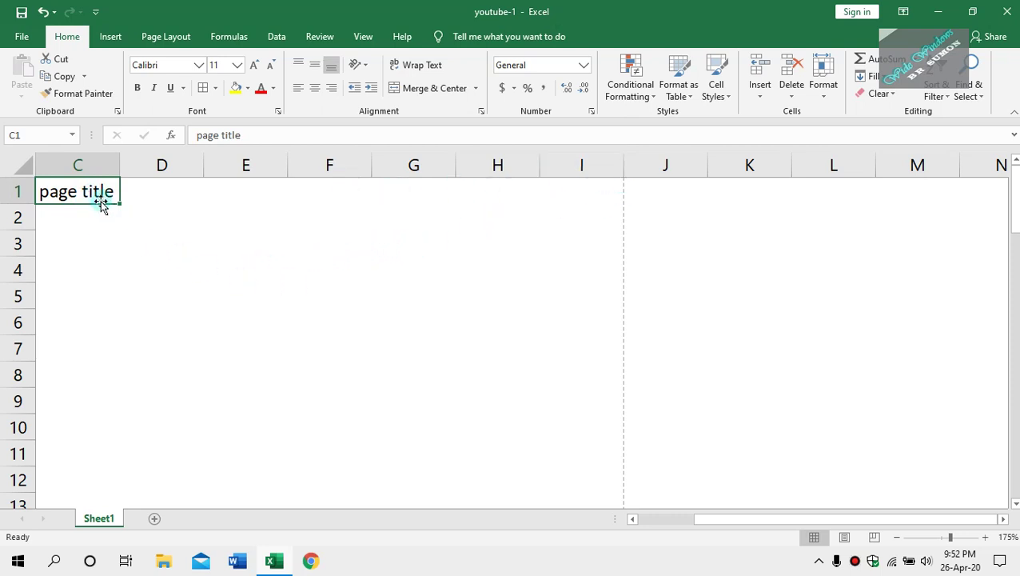
# - Raise the page title font to size 14 and make row 1 taller
pyautogui.click(251, 65)
pyautogui.click(253, 65)
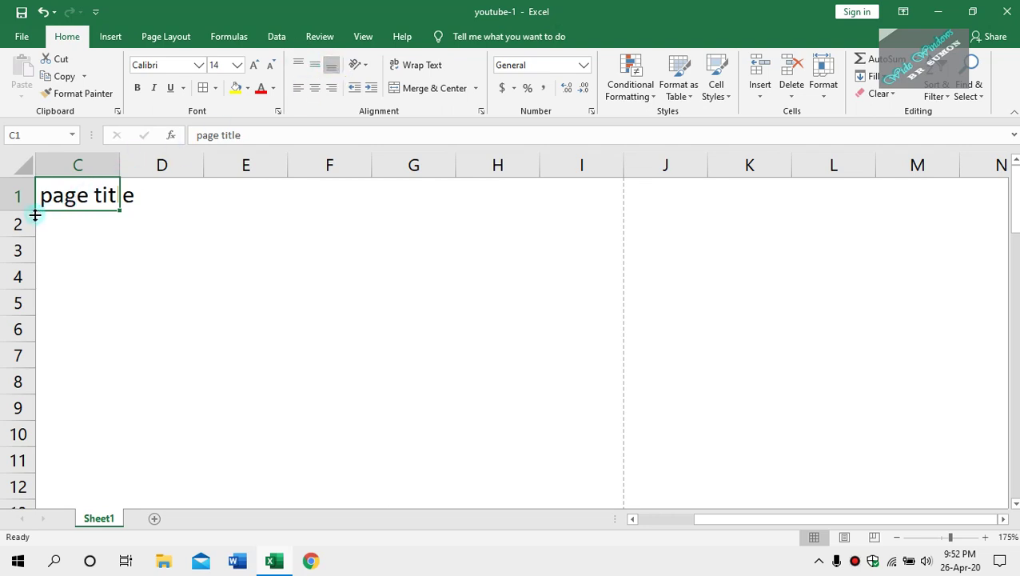
pyautogui.moveTo(32, 210); pyautogui.dragTo(36, 235)
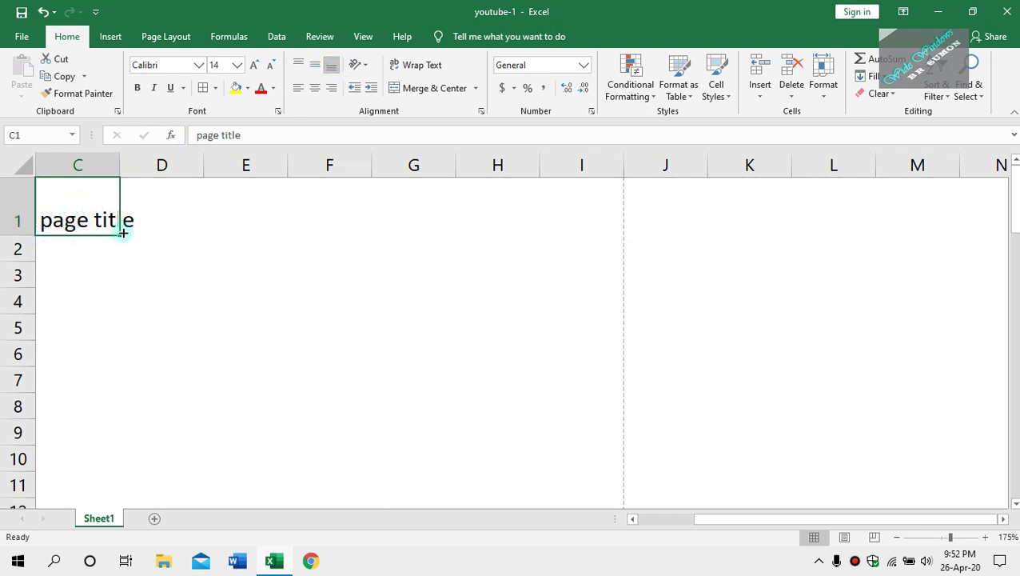
# - Try top, bottom and middle vertical alignment for the title, settling on middle
pyautogui.click(314, 61)
pyautogui.click(298, 62)
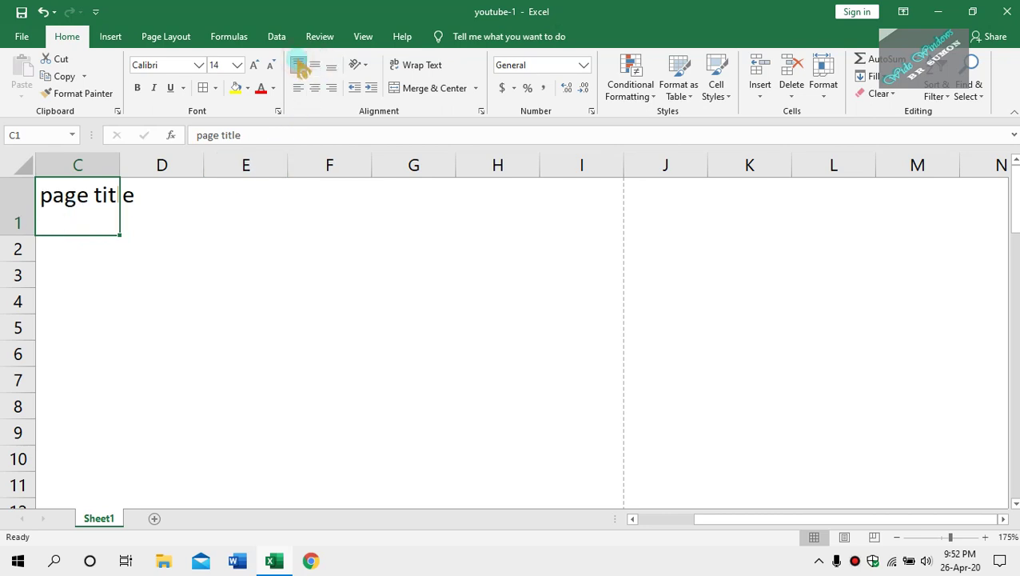
pyautogui.click(315, 65)
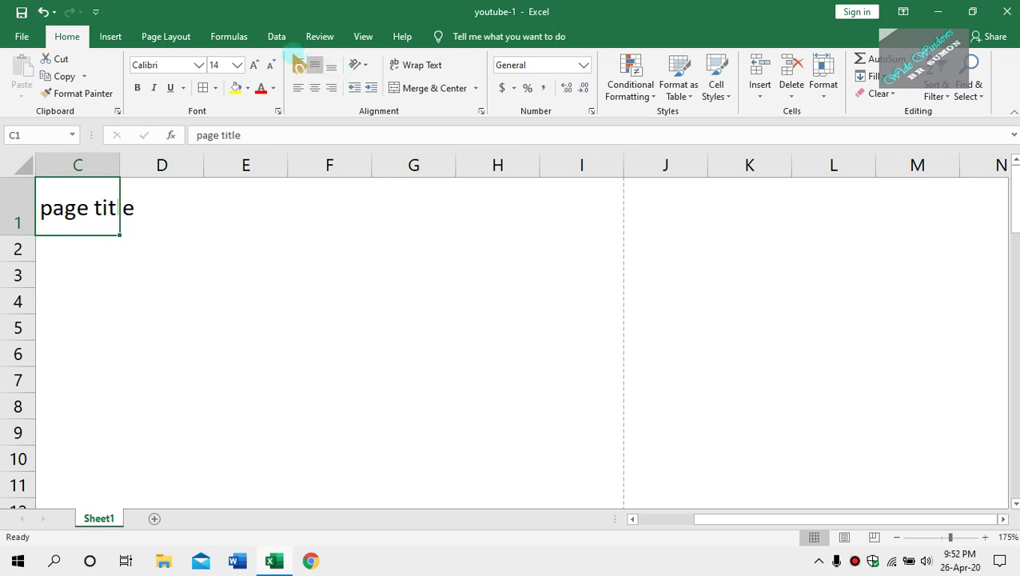
pyautogui.click(301, 65)
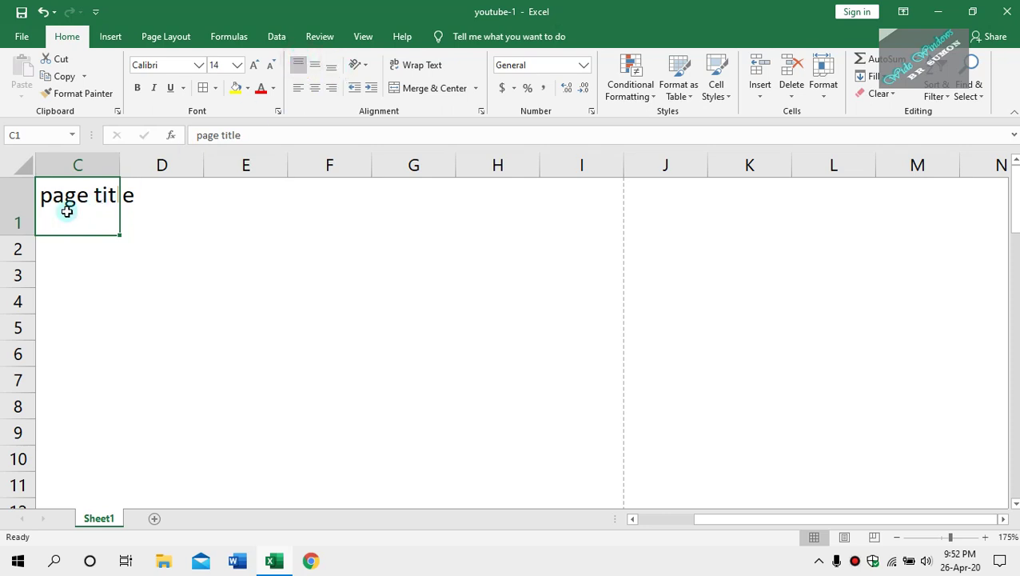
pyautogui.click(332, 67)
pyautogui.click(316, 66)
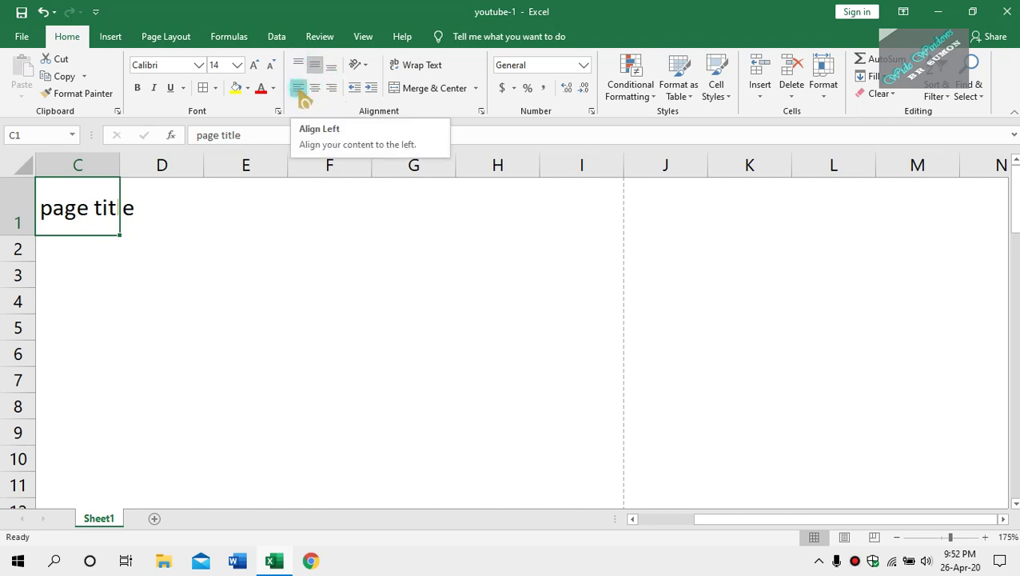
# - Widen column C to fit 'page title' and reselect C1
pyautogui.moveTo(120, 166); pyautogui.dragTo(238, 166)
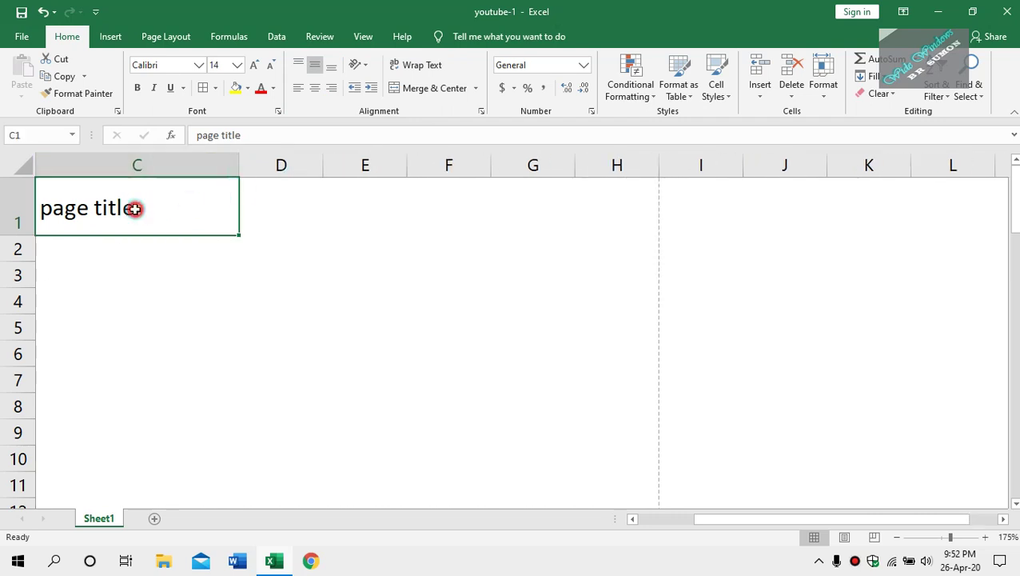
pyautogui.click(274, 209)
pyautogui.click(130, 209)
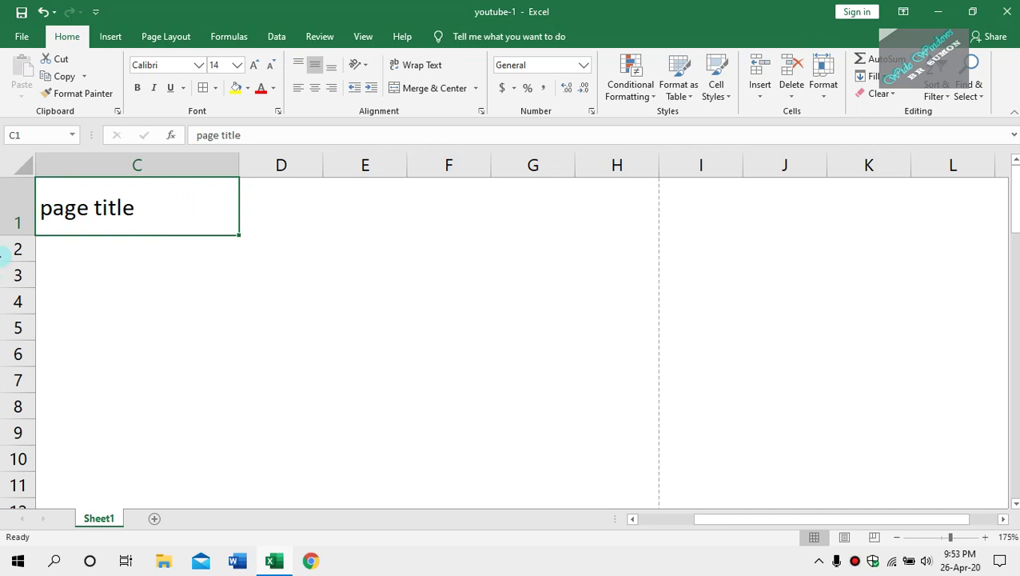
# - Make row 1 much taller and put a box border around cell C1
pyautogui.moveTo(27, 236); pyautogui.dragTo(18, 320)
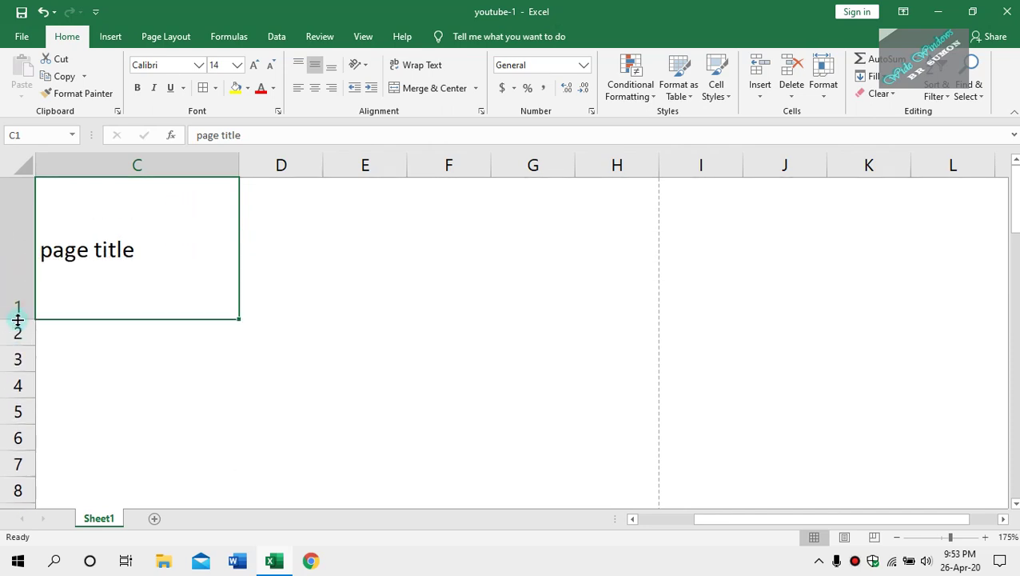
pyautogui.click(206, 92)
pyautogui.click(342, 251)
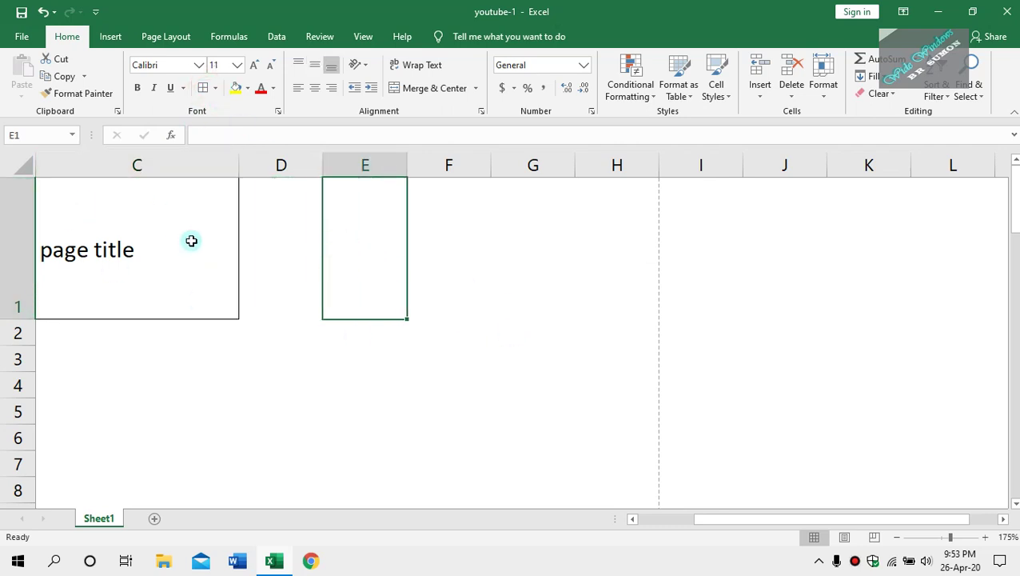
pyautogui.click(57, 355)
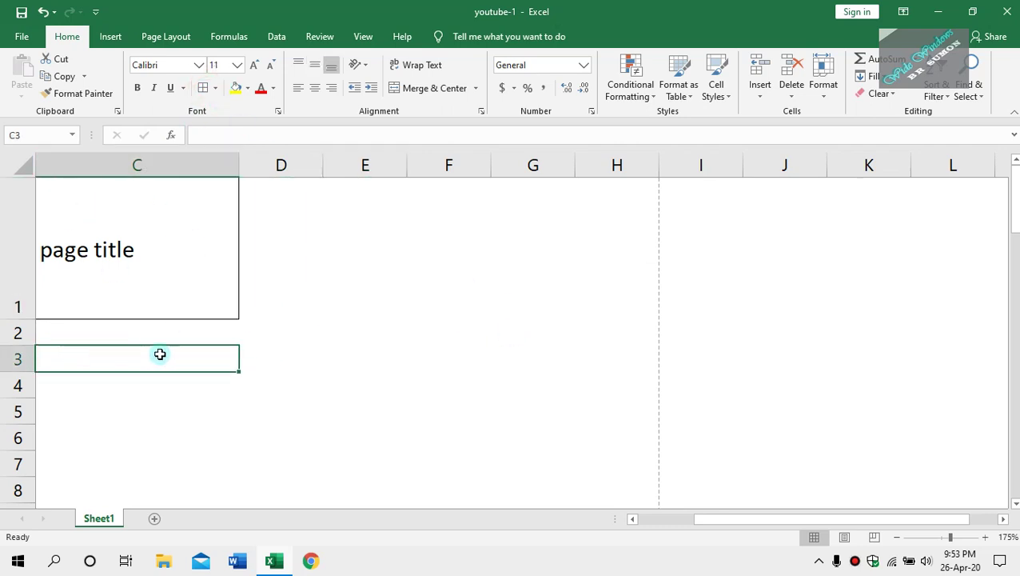
pyautogui.click(333, 240)
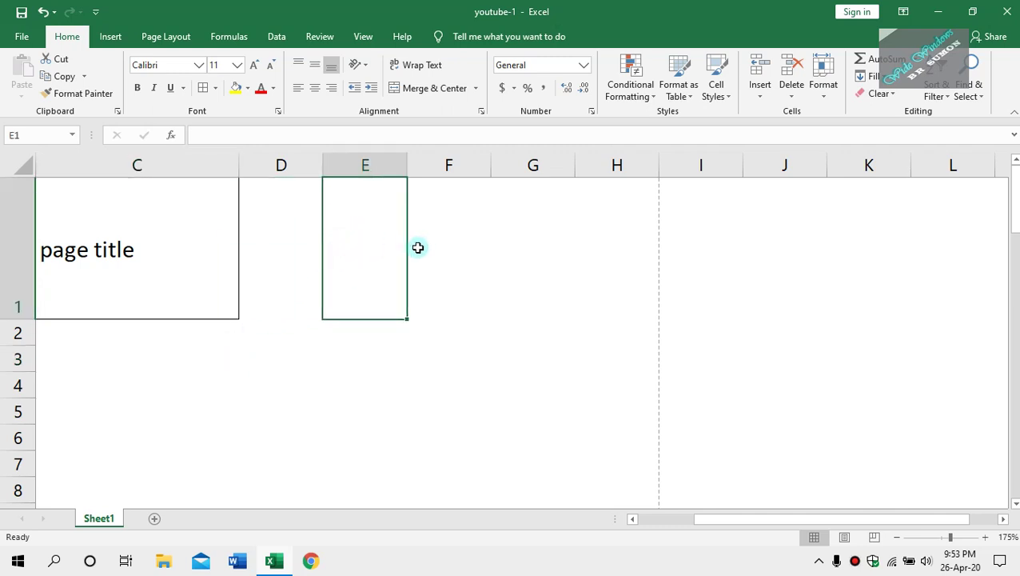
pyautogui.click(701, 429)
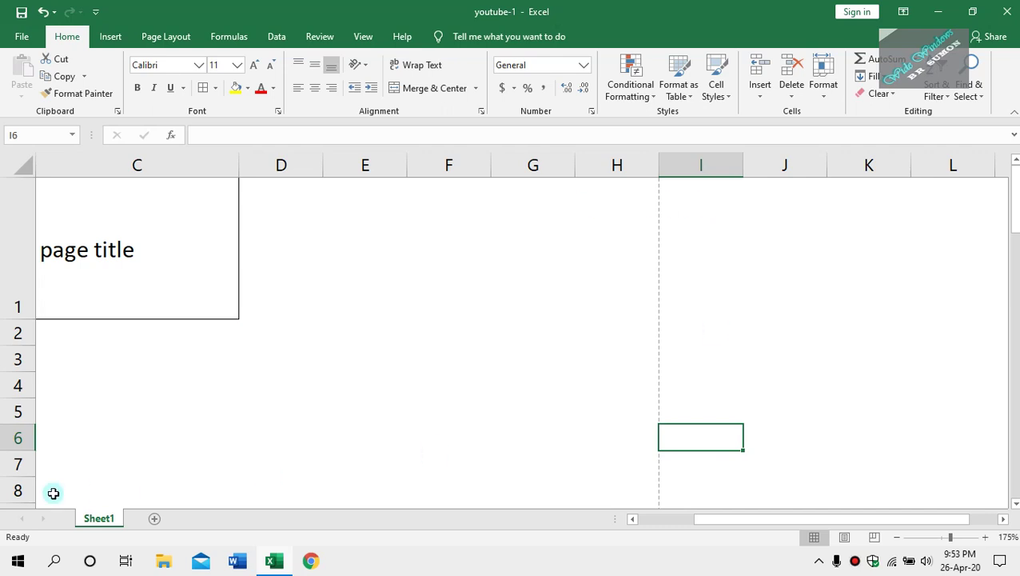
# - Inspect the bordered title from nearby empty cells and reselect C1
pyautogui.click(157, 262)
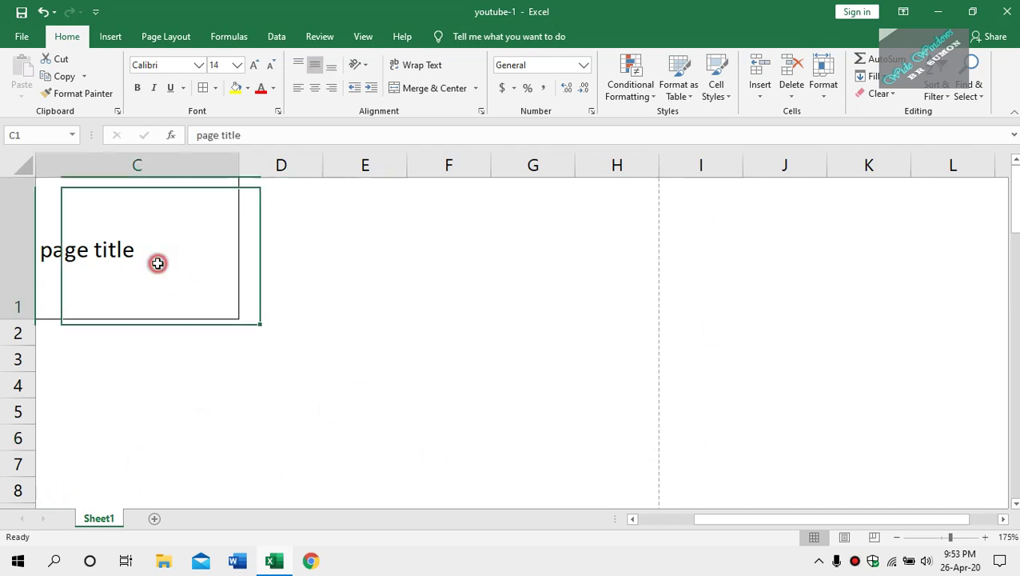
pyautogui.click(701, 465)
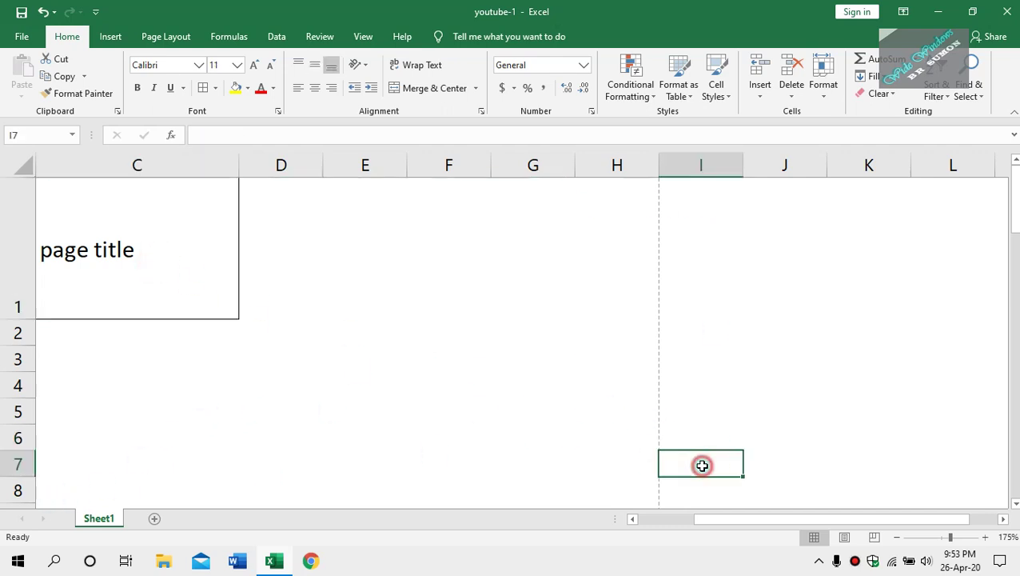
pyautogui.click(535, 409)
pyautogui.click(360, 404)
pyautogui.click(433, 330)
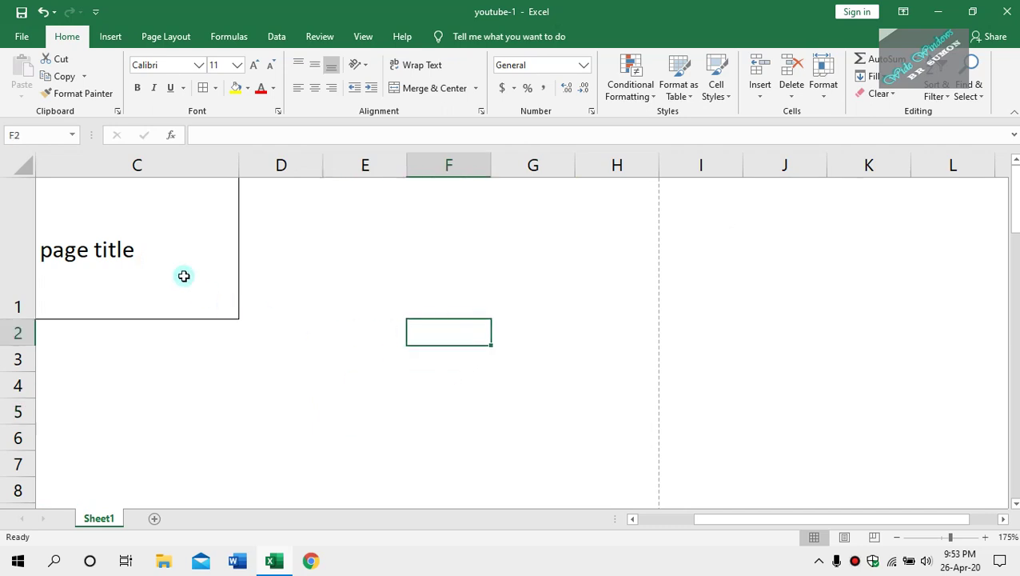
pyautogui.click(151, 254)
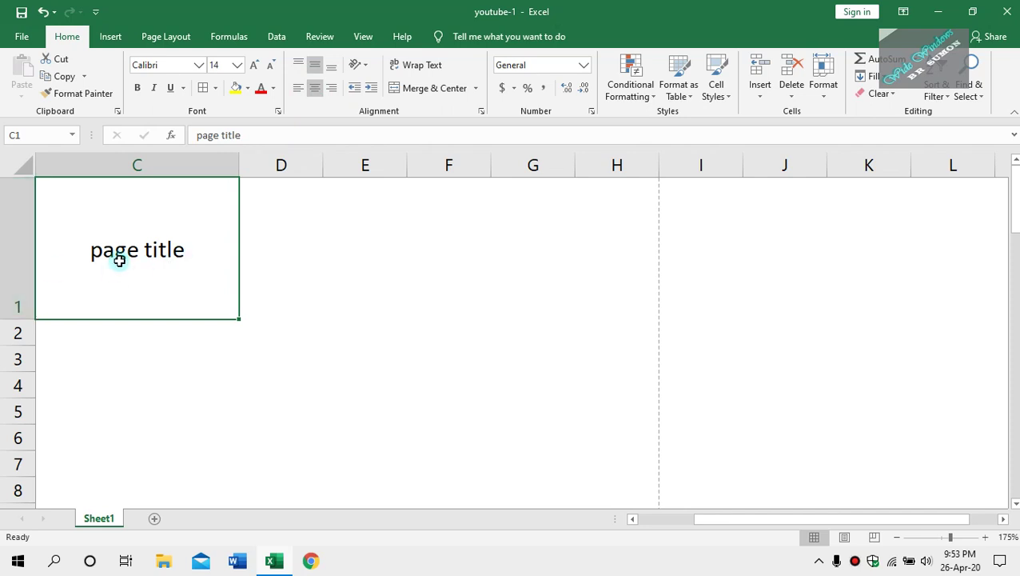
# - Autofit row 1 to its contents, then demonstrate selecting columns C and E
pyautogui.doubleClick(30, 319)
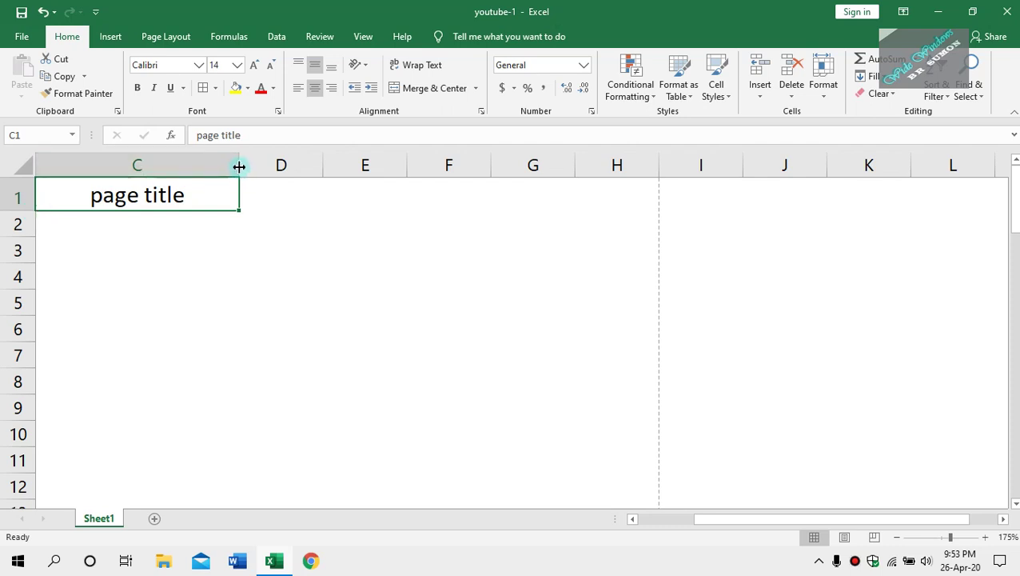
pyautogui.click(96, 163)
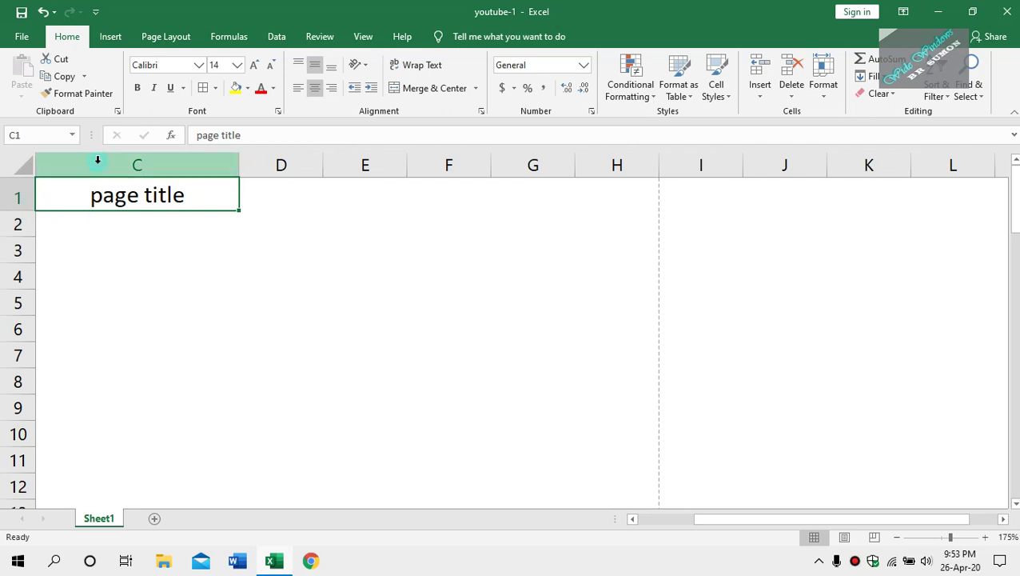
pyautogui.click(266, 163)
pyautogui.click(362, 163)
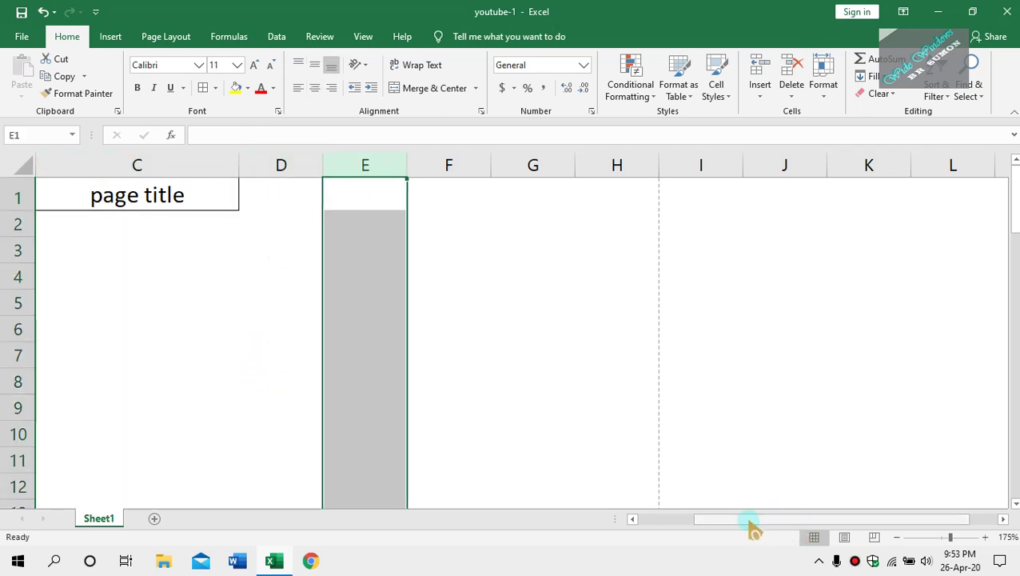
pyautogui.moveTo(752, 520); pyautogui.dragTo(637, 520)
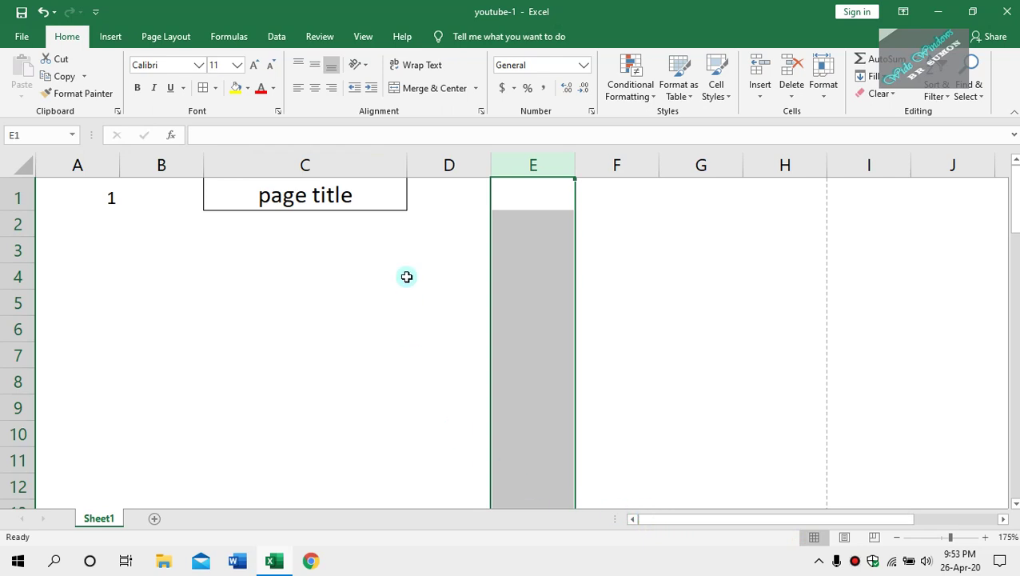
pyautogui.click(342, 201)
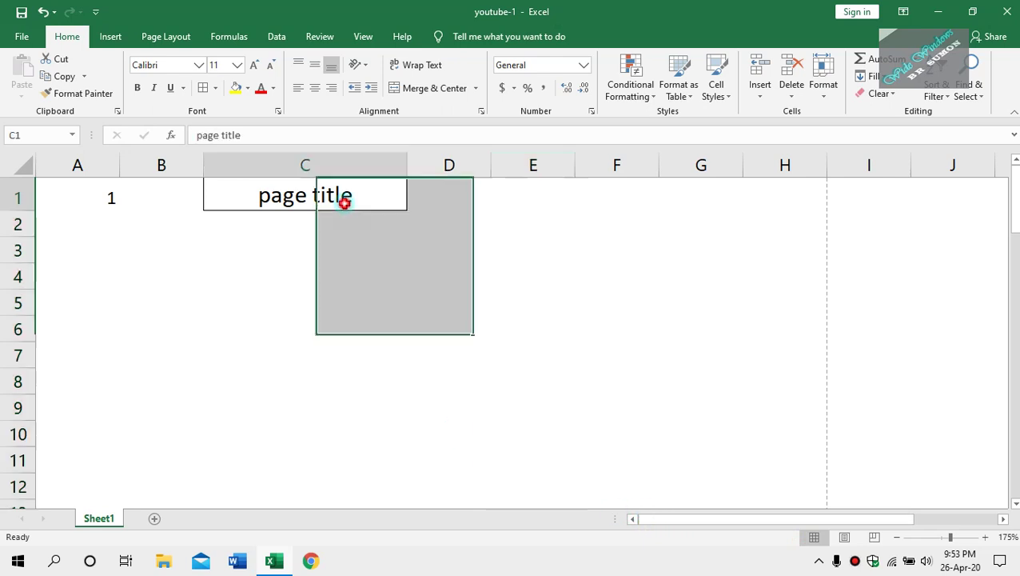
# - Select rows 1, 3 and 4–5, then autofit row 3 to standard height
pyautogui.click(6, 198)
pyautogui.click(8, 257)
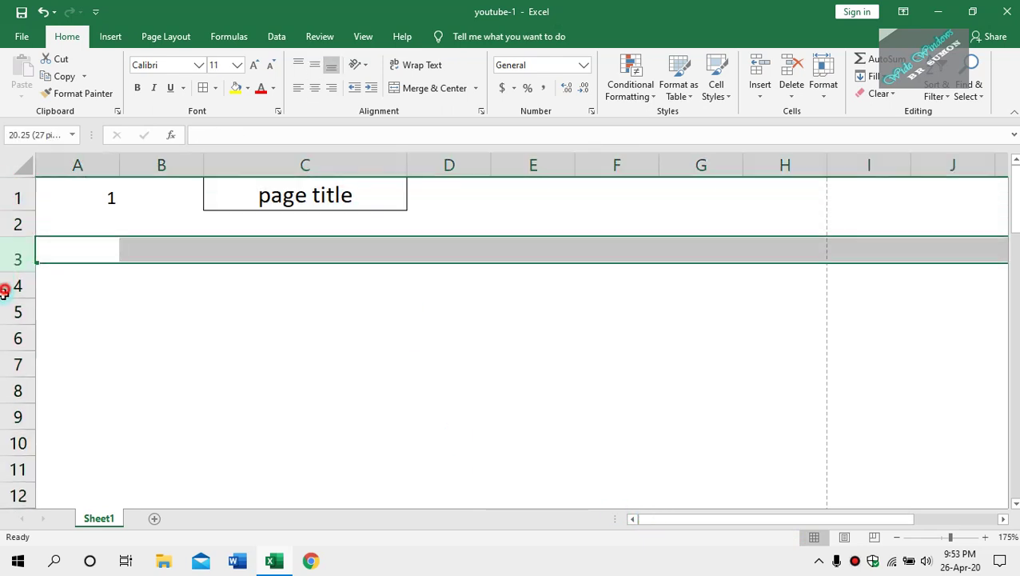
pyautogui.moveTo(8, 286); pyautogui.dragTo(7, 312)
pyautogui.click(123, 255)
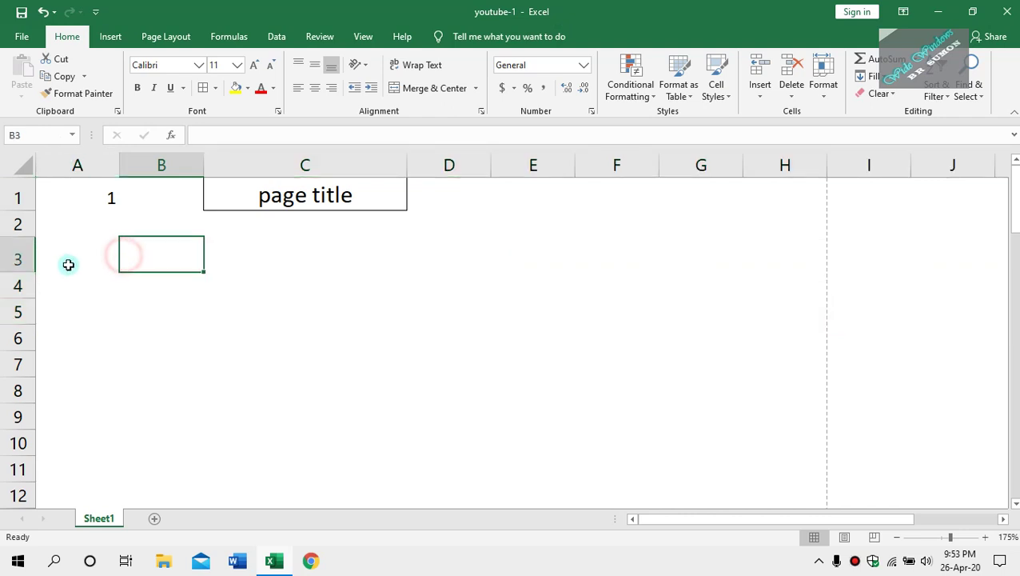
pyautogui.doubleClick(26, 272)
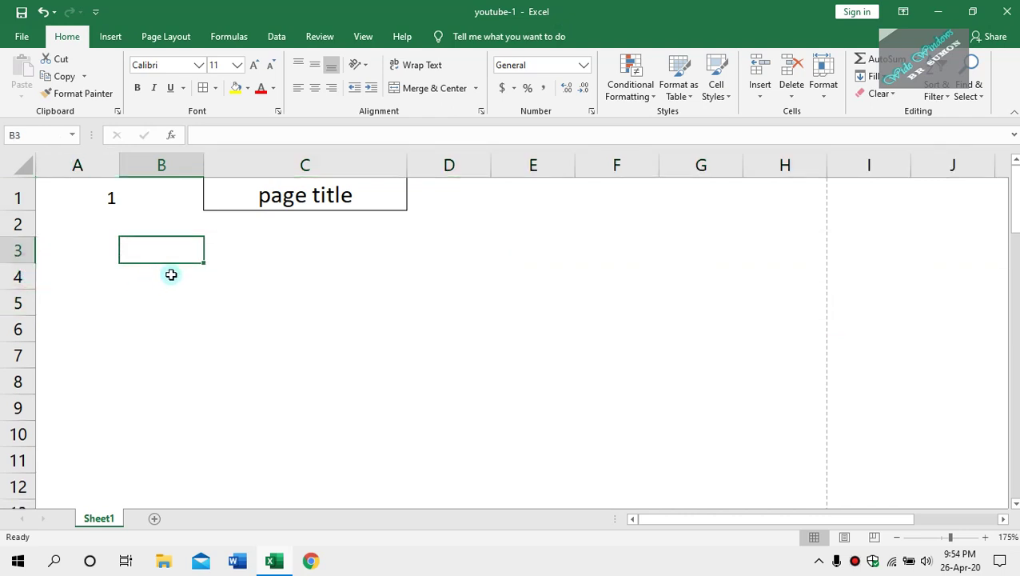
pyautogui.click(276, 197)
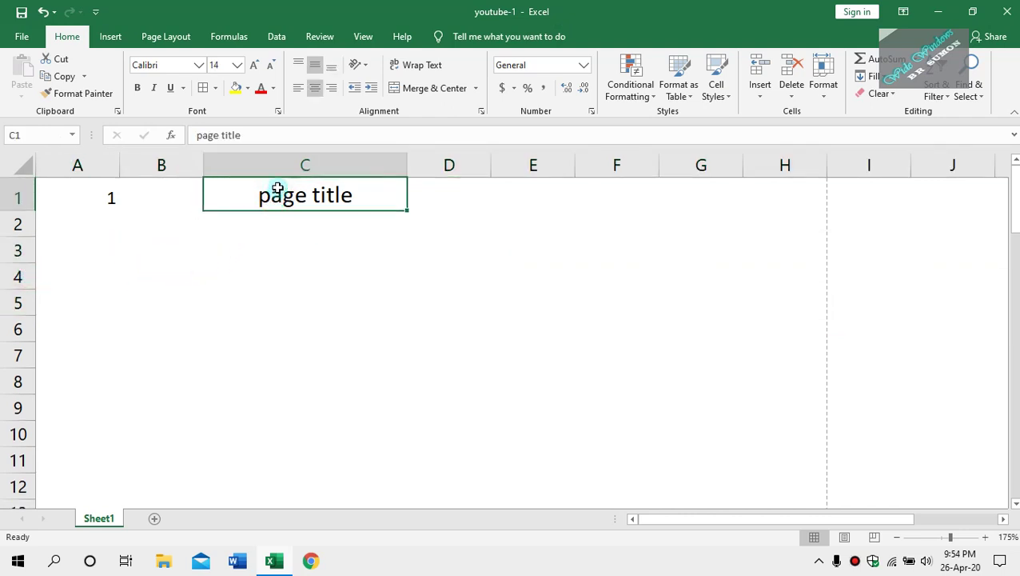
pyautogui.click(299, 163)
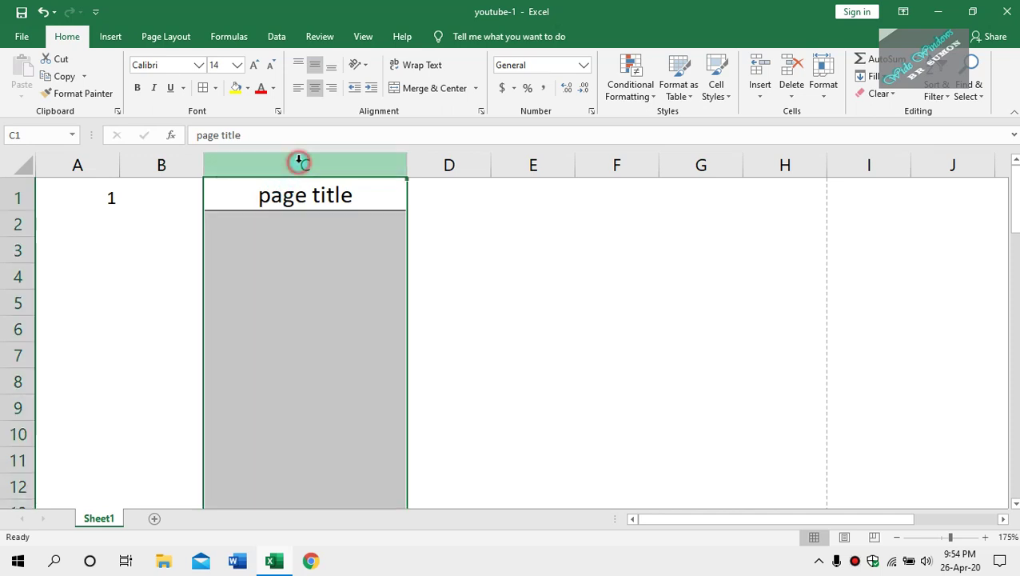
pyautogui.click(303, 193)
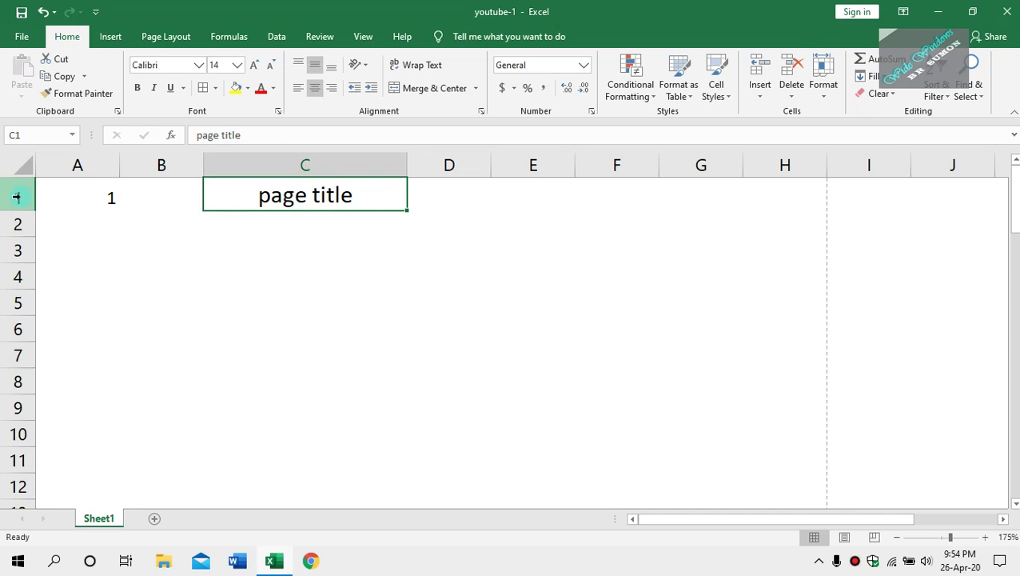
pyautogui.click(302, 196)
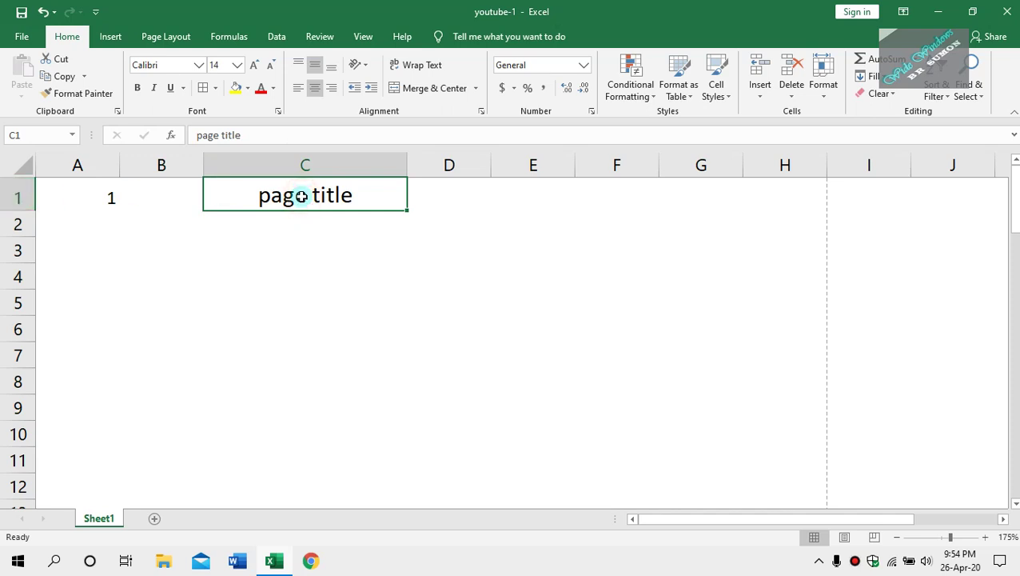
# - Enter 'c1' in C1, replacing the title, and 'c5' in C5
pyautogui.write('c1')
pyautogui.press('Return')
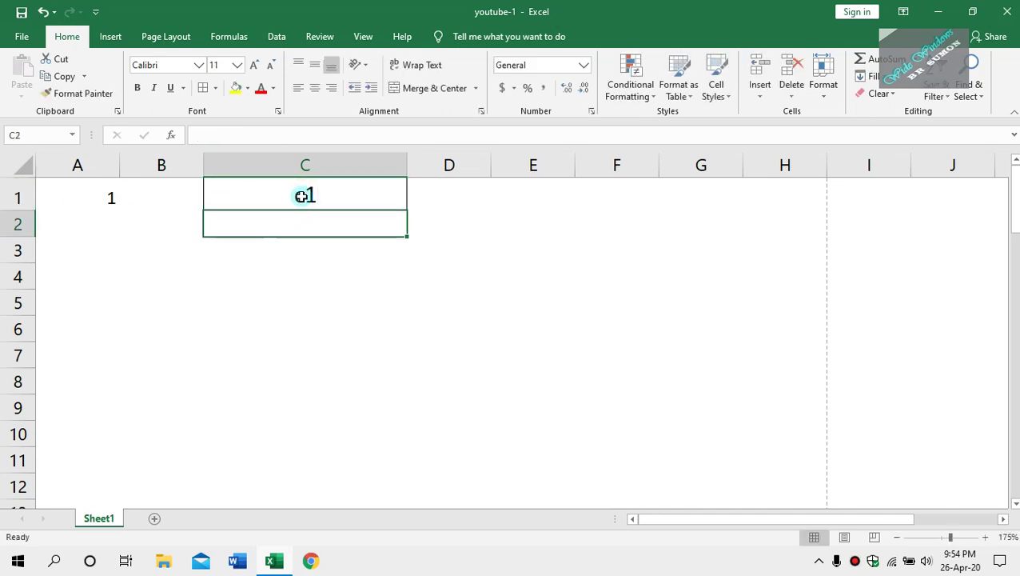
pyautogui.click(375, 297)
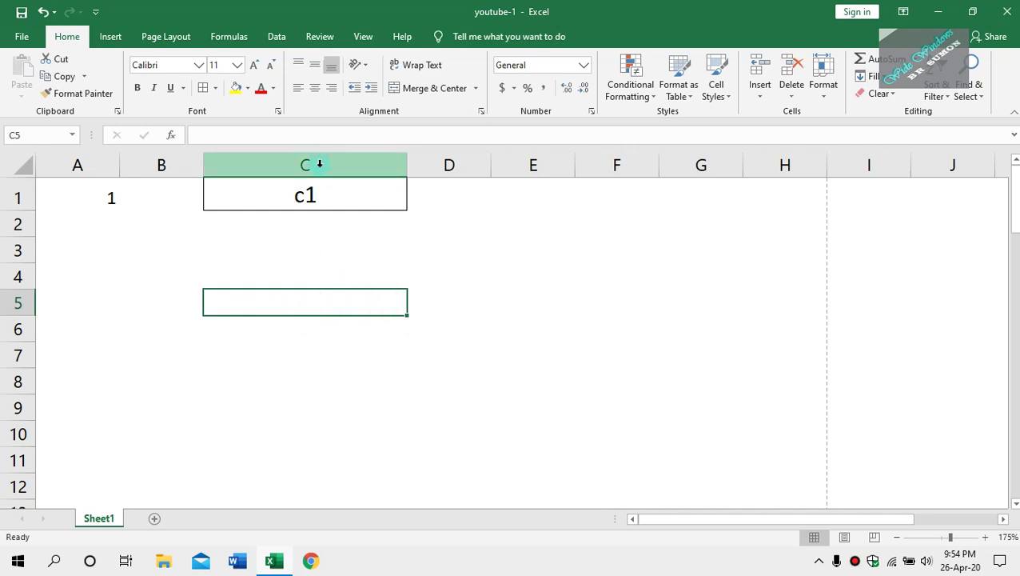
pyautogui.click(270, 299)
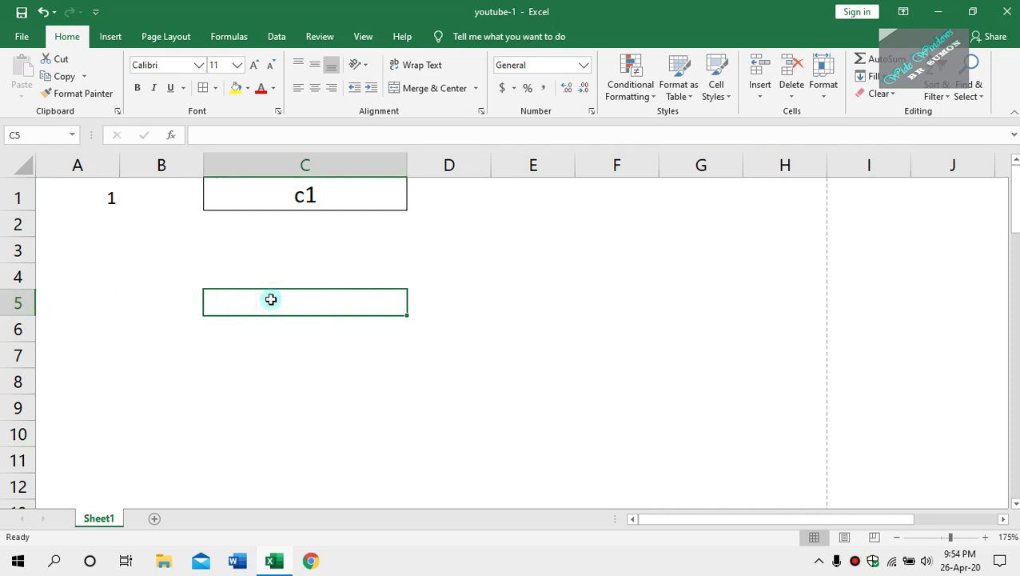
pyautogui.write('c5')
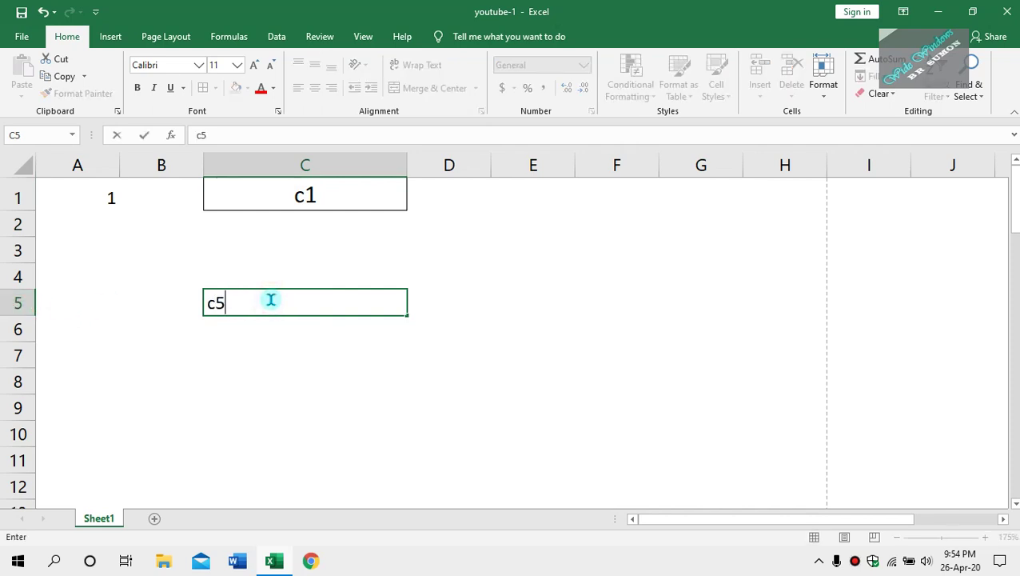
pyautogui.press('Return')
pyautogui.click(271, 300)
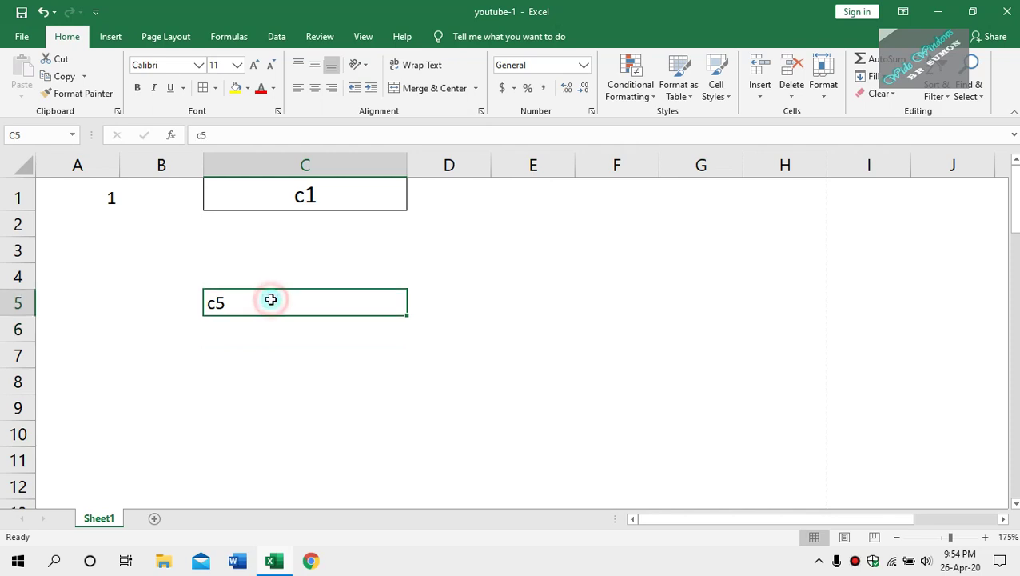
# - Label cell F3 with its own address, 'f3'
pyautogui.click(596, 252)
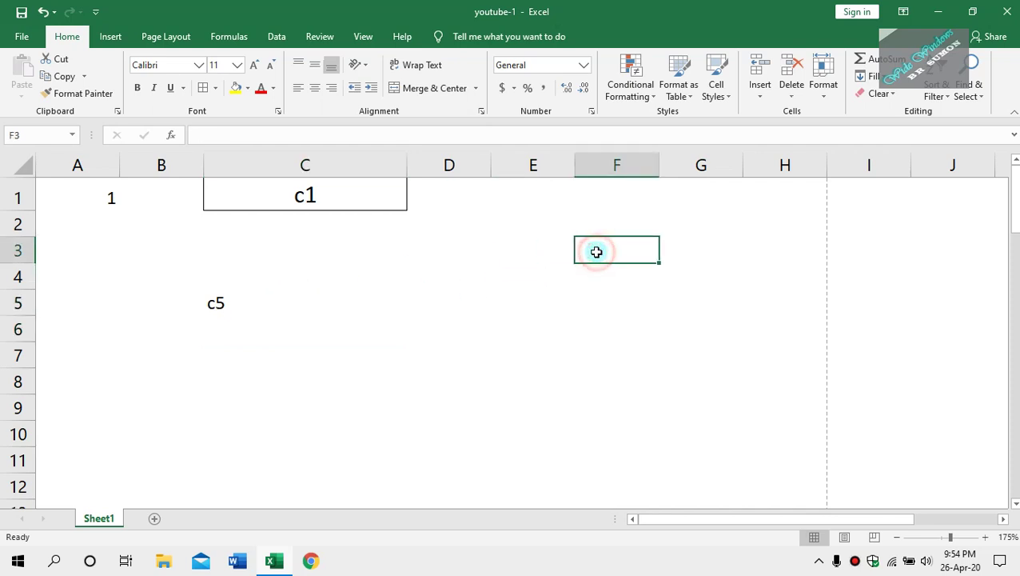
pyautogui.click(620, 165)
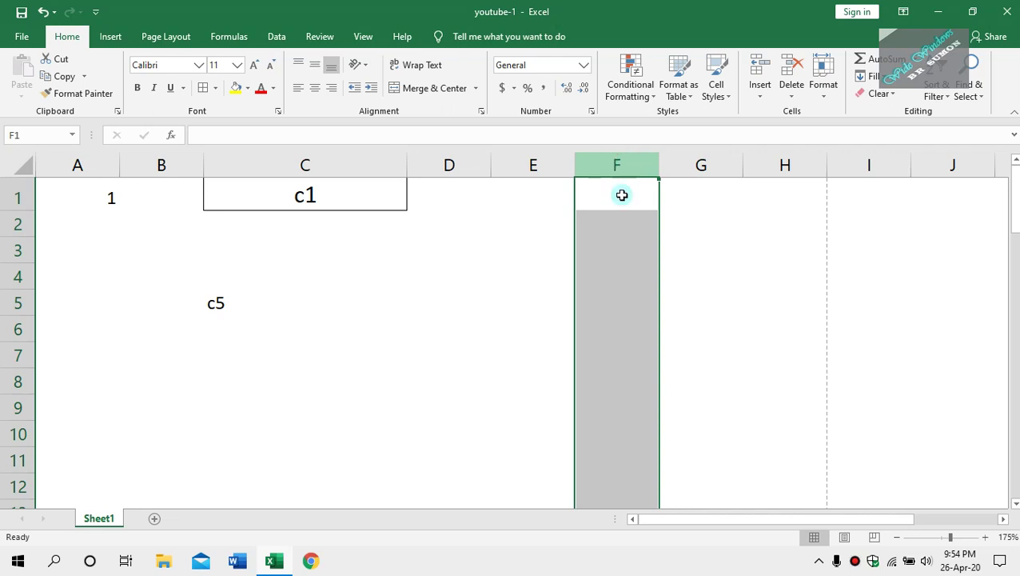
pyautogui.click(614, 248)
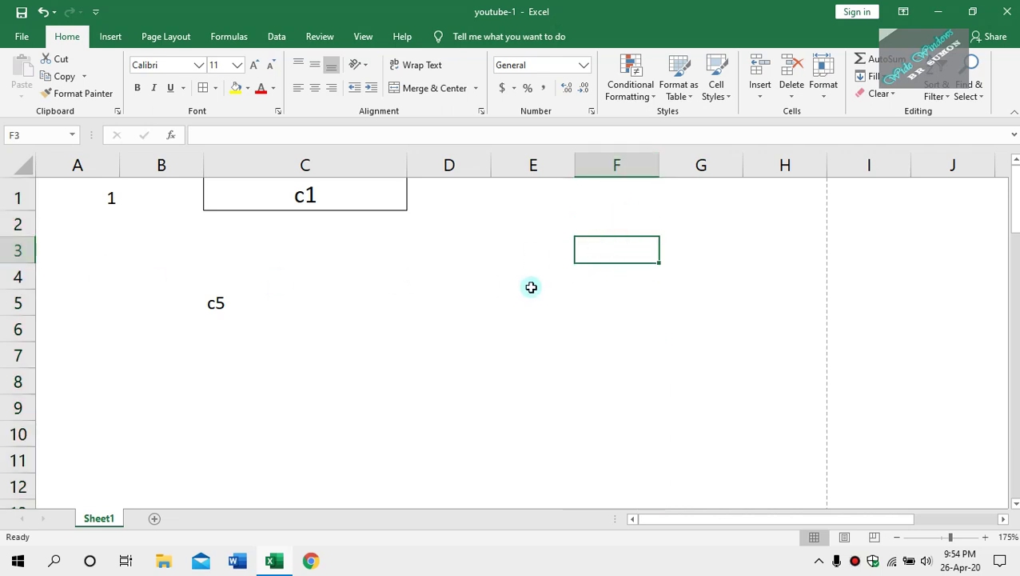
pyautogui.click(622, 248)
pyautogui.write('r')
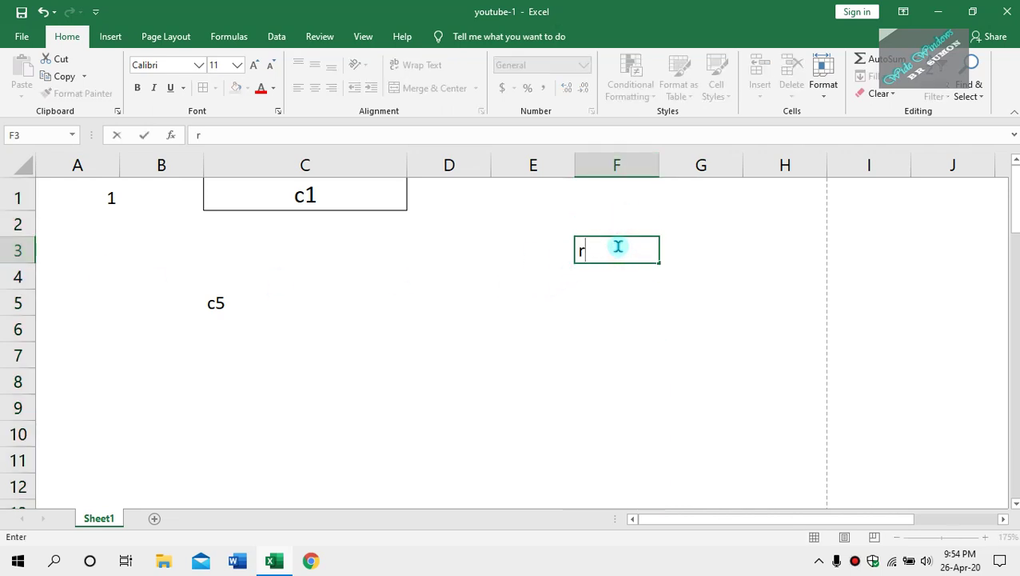
pyautogui.write('3')
pyautogui.press('Return')
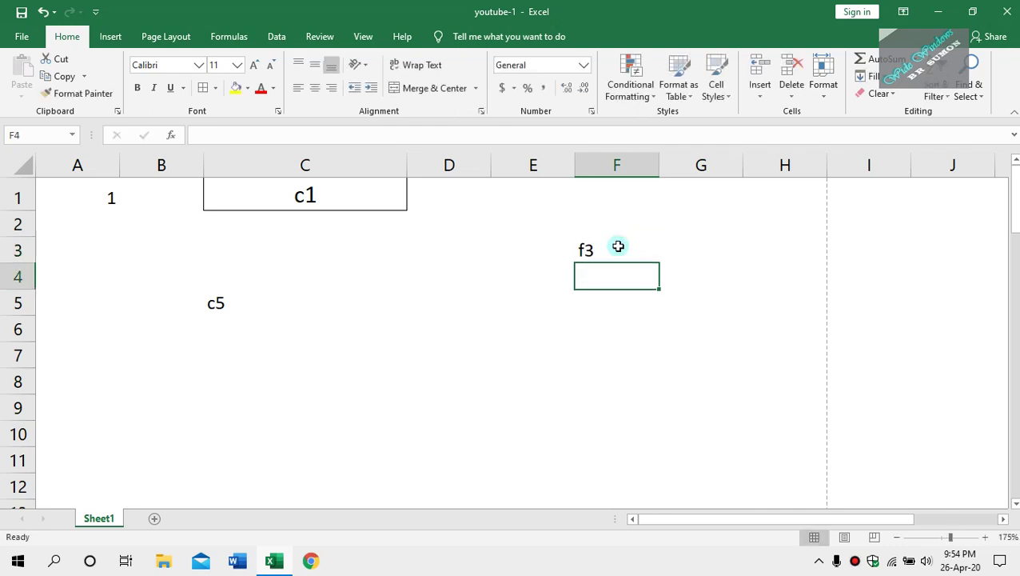
pyautogui.click(615, 248)
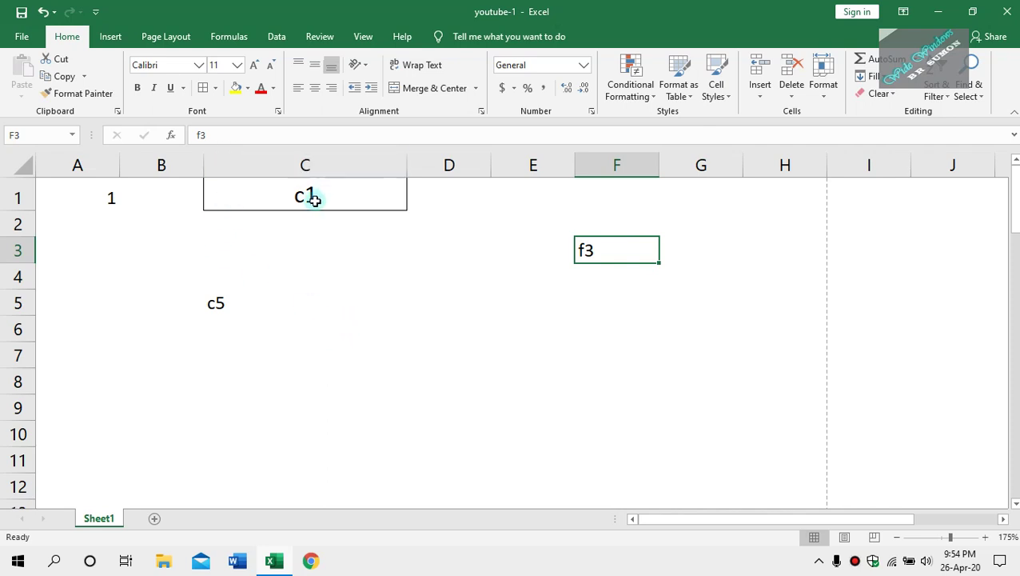
# - Select the entire worksheet and delete all its contents
pyautogui.click(255, 196)
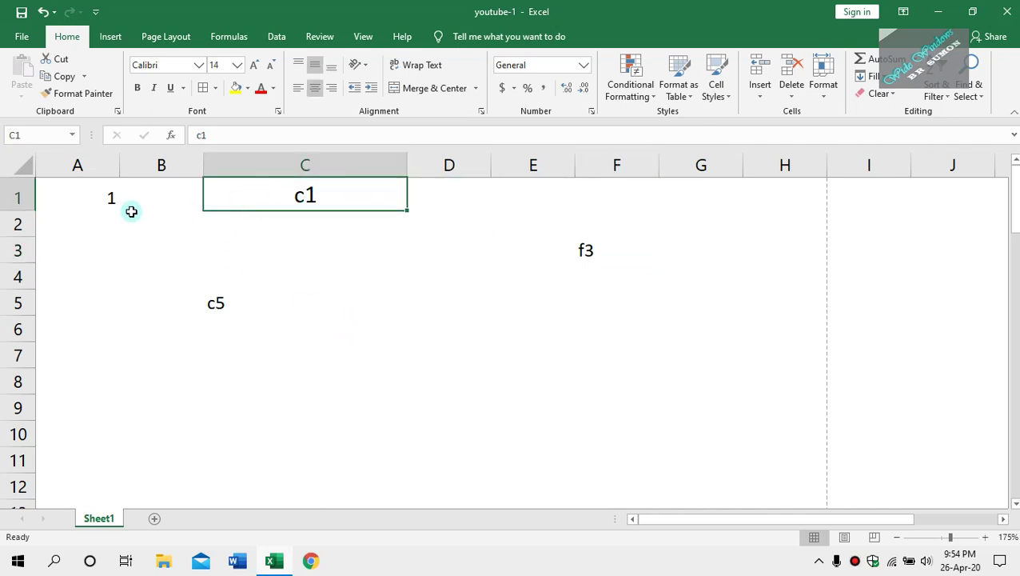
pyautogui.hotkey('ctrl', 'a')
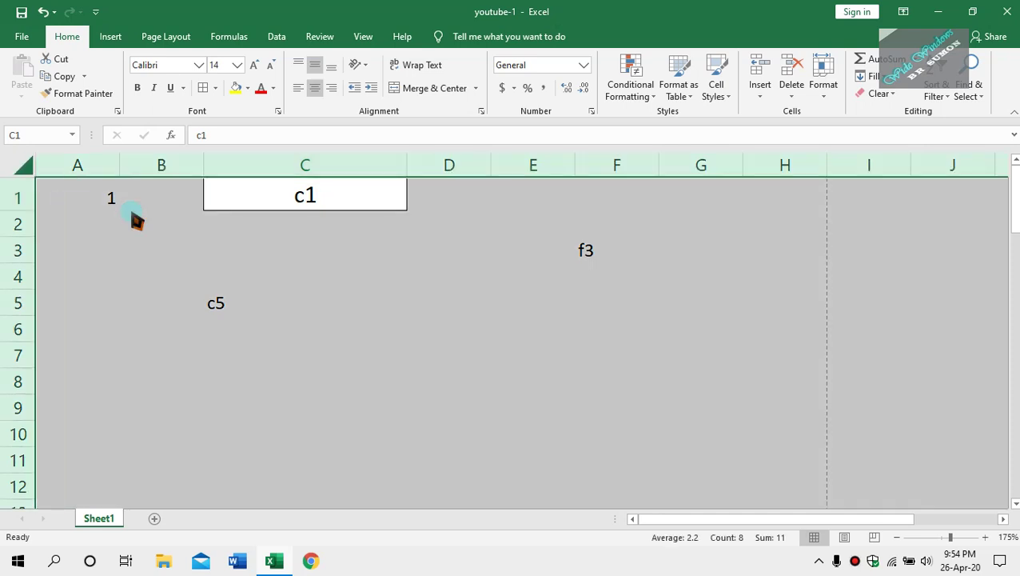
pyautogui.press('Delete')
pyautogui.click(132, 218)
# - Remove the border from cell C1 with No Border
pyautogui.click(298, 189)
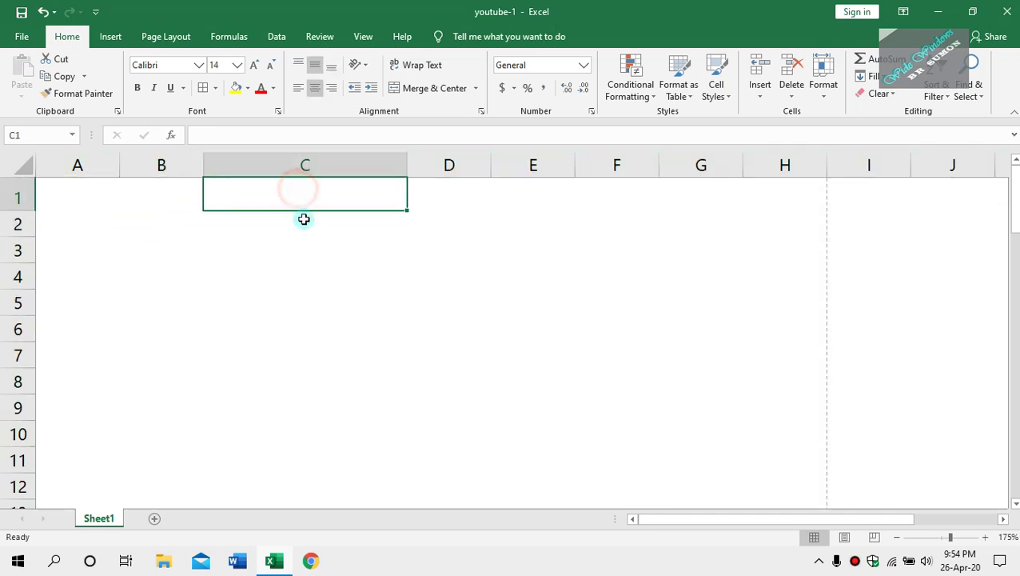
pyautogui.click(294, 270)
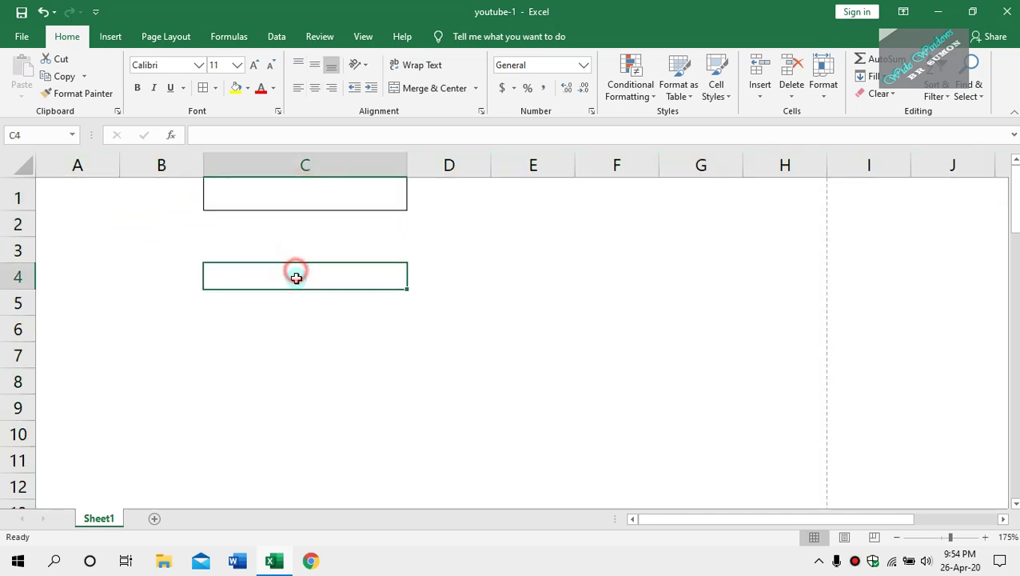
pyautogui.click(293, 198)
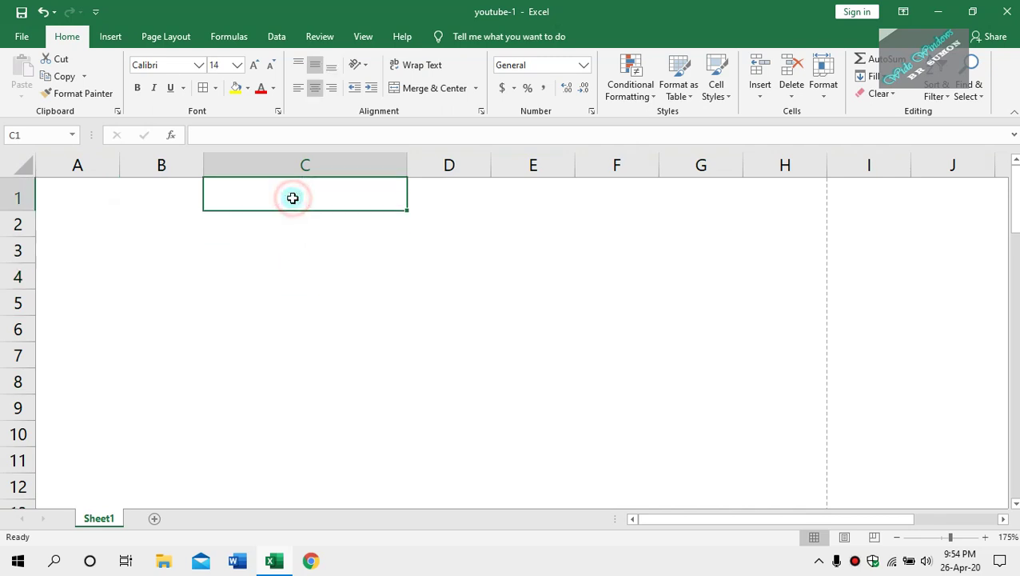
pyautogui.click(215, 88)
pyautogui.click(232, 198)
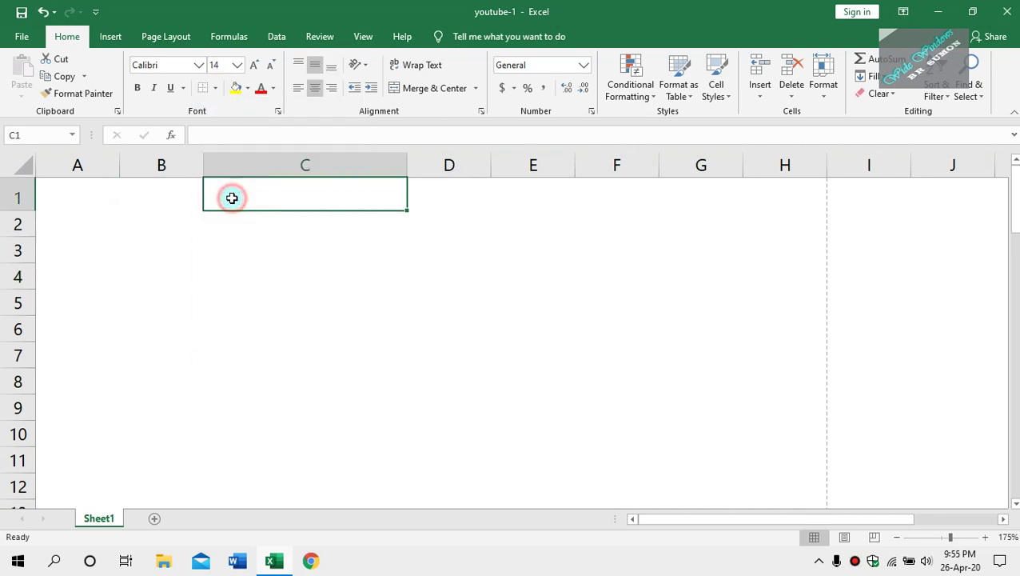
pyautogui.click(280, 245)
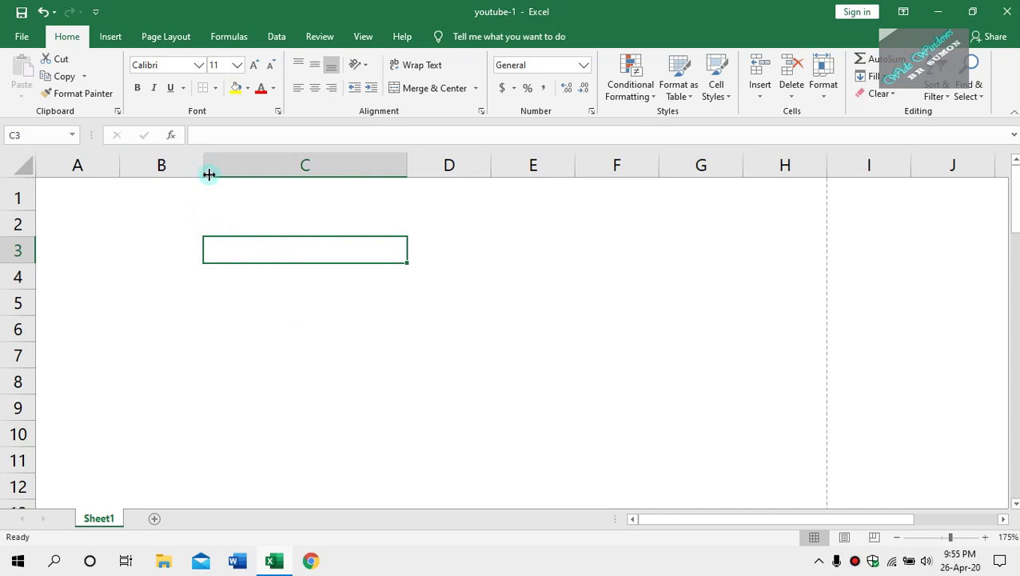
pyautogui.click(258, 167)
pyautogui.click(289, 214)
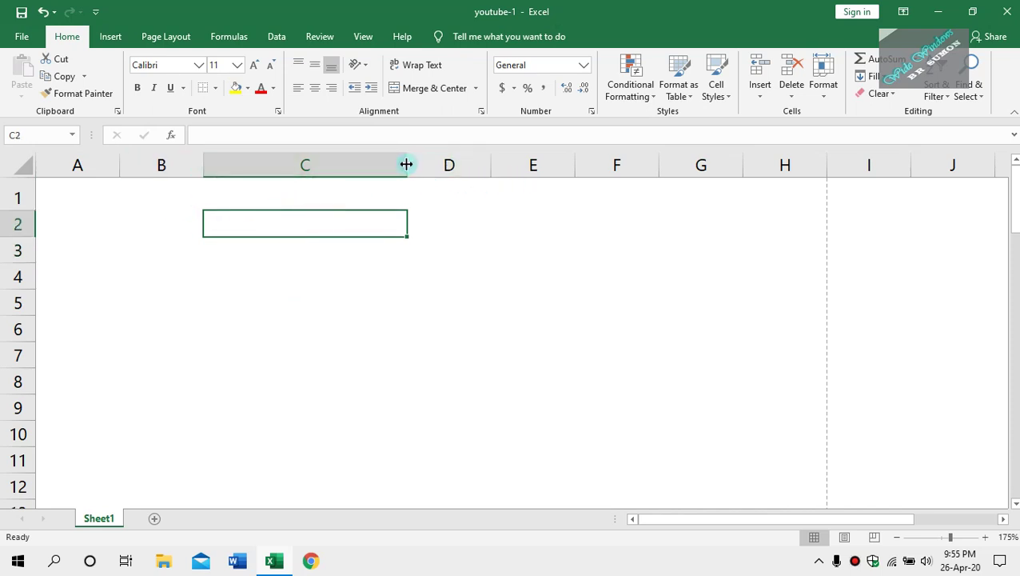
# - Enter 3 in C1 and autofit column C to its contents
pyautogui.click(353, 187)
pyautogui.write('3')
pyautogui.press('Return')
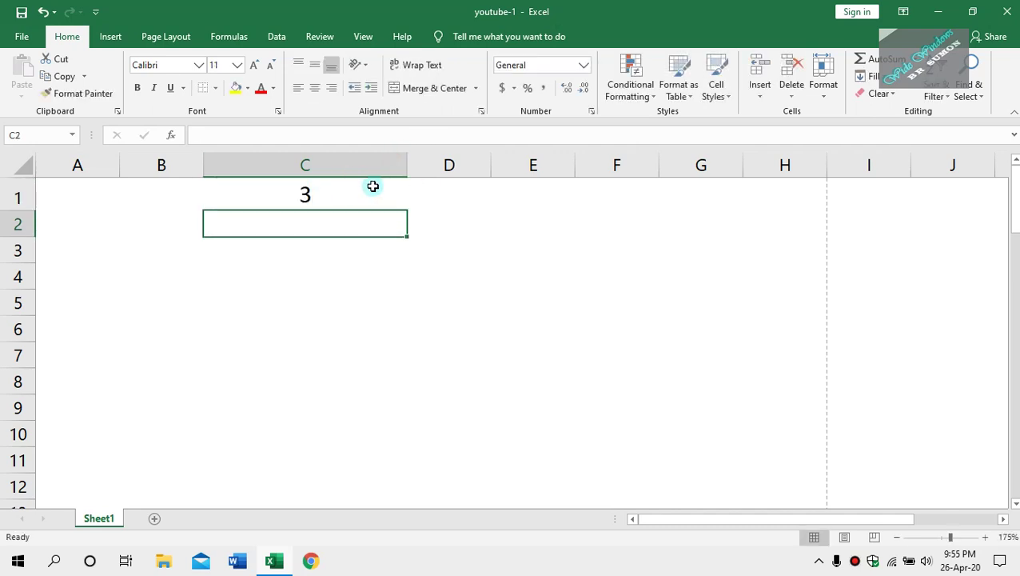
pyautogui.doubleClick(413, 170)
# - Check that cell C1 holds the value 3
pyautogui.doubleClick(216, 195)
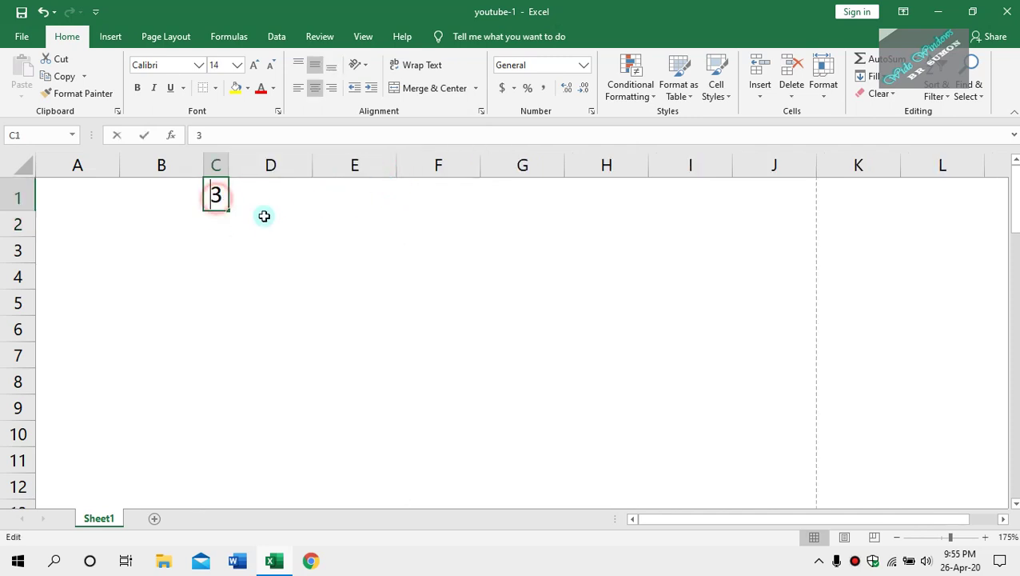
pyautogui.click(274, 228)
pyautogui.click(221, 199)
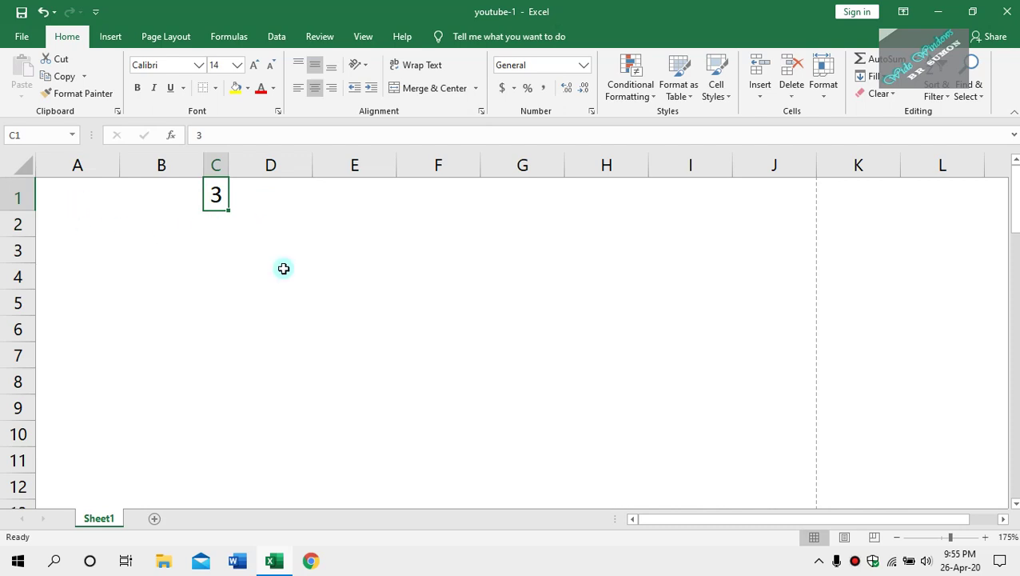
pyautogui.scroll(-3, 378, 320)
pyautogui.scroll(3, 380, 328)
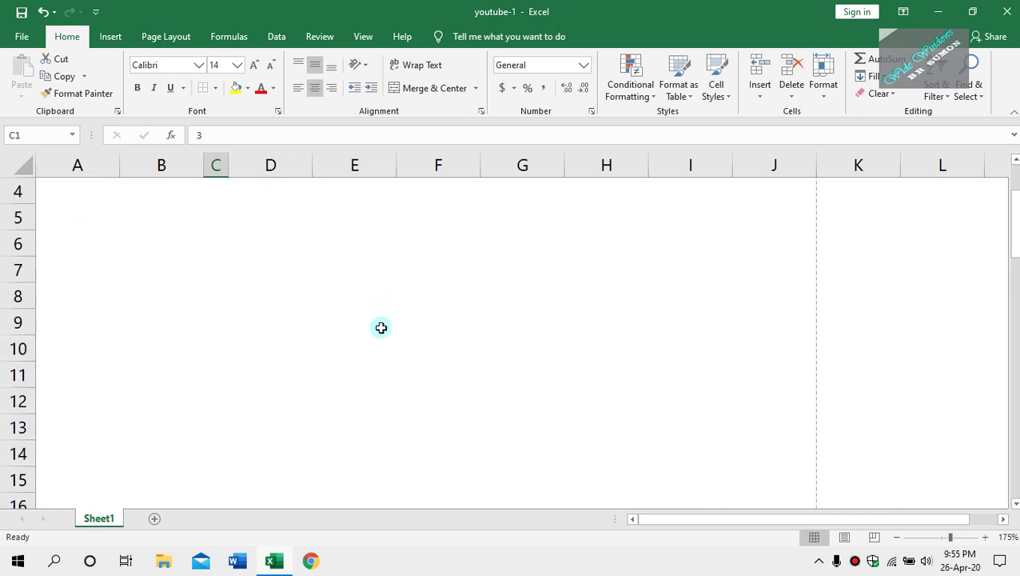